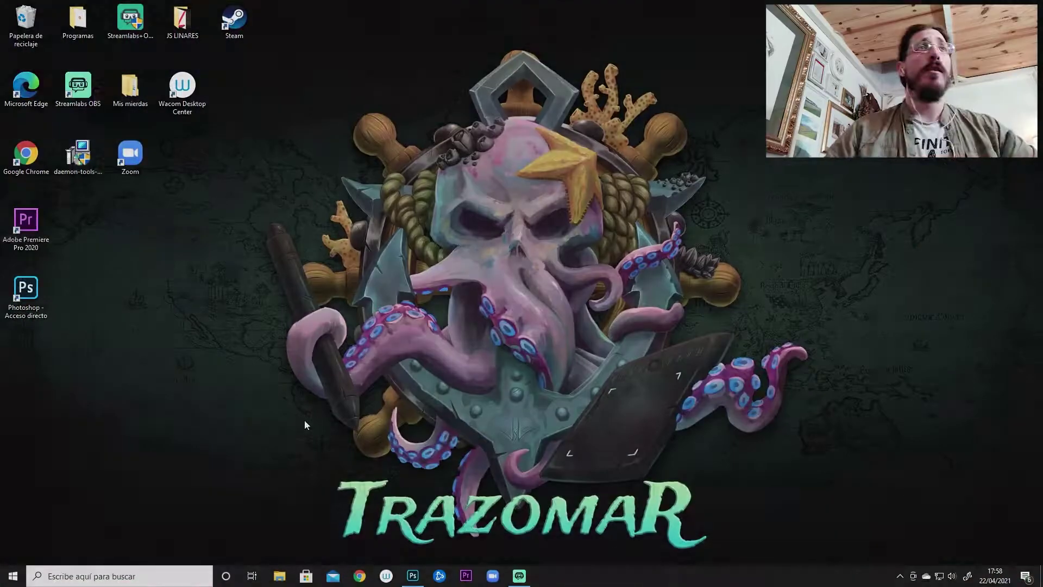
Restore the Photoshop window with its blank white canvas from the Windows taskbar
click(412, 574)
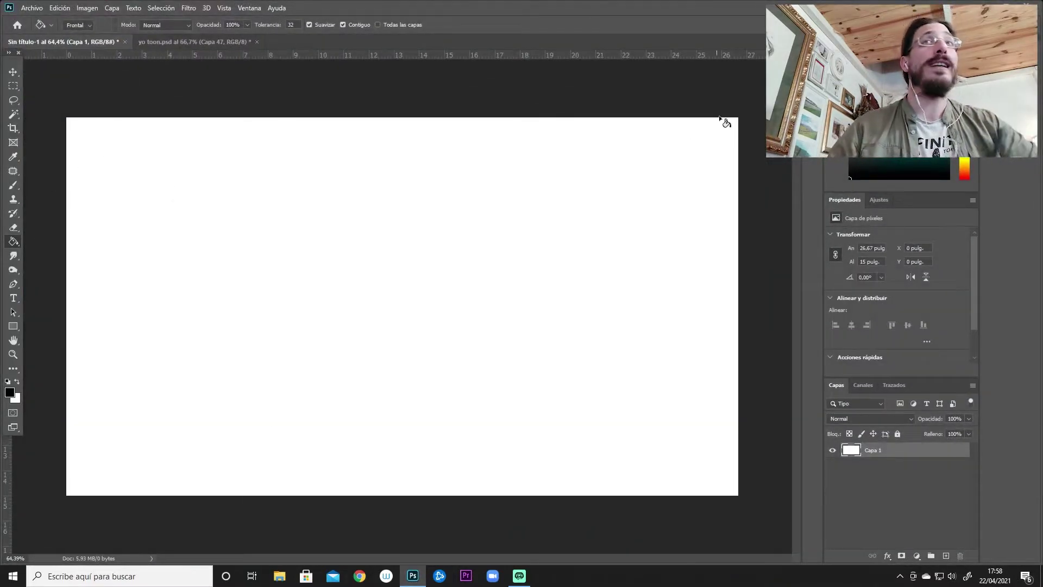
Add a new layer and fill it with black using the Paint Bucket
click(13, 185)
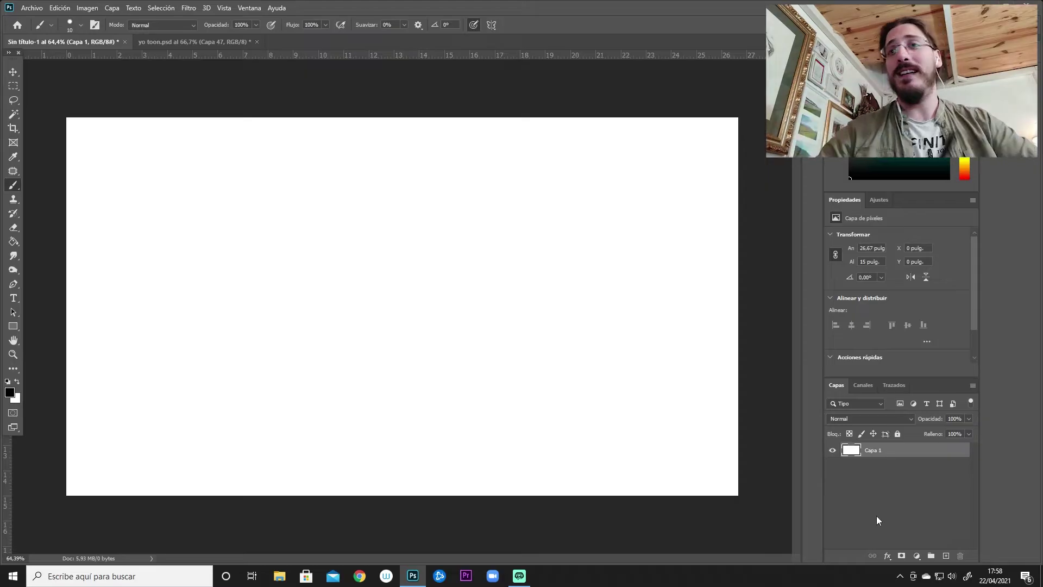
click(946, 556)
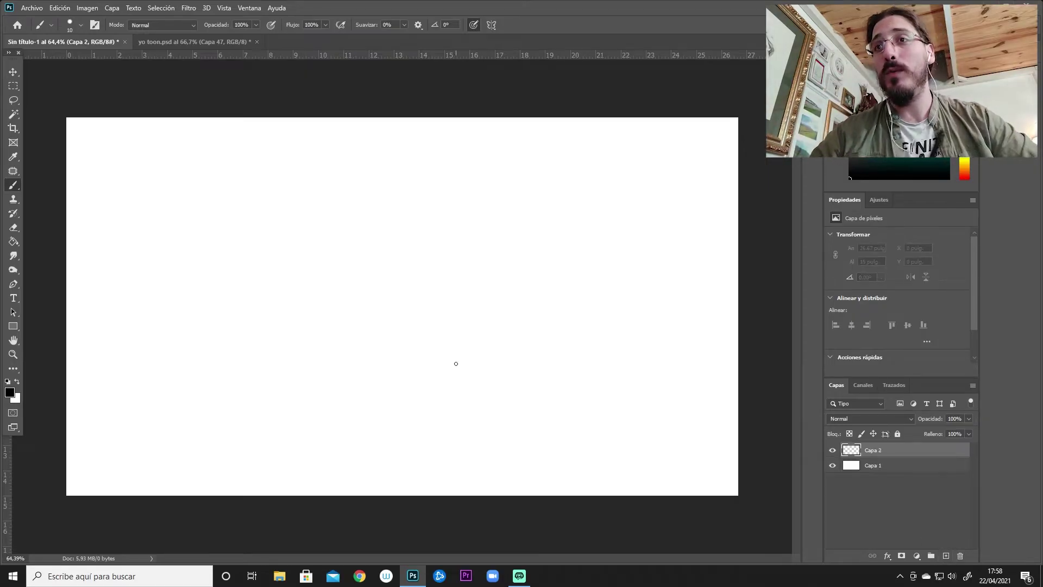
click(16, 243)
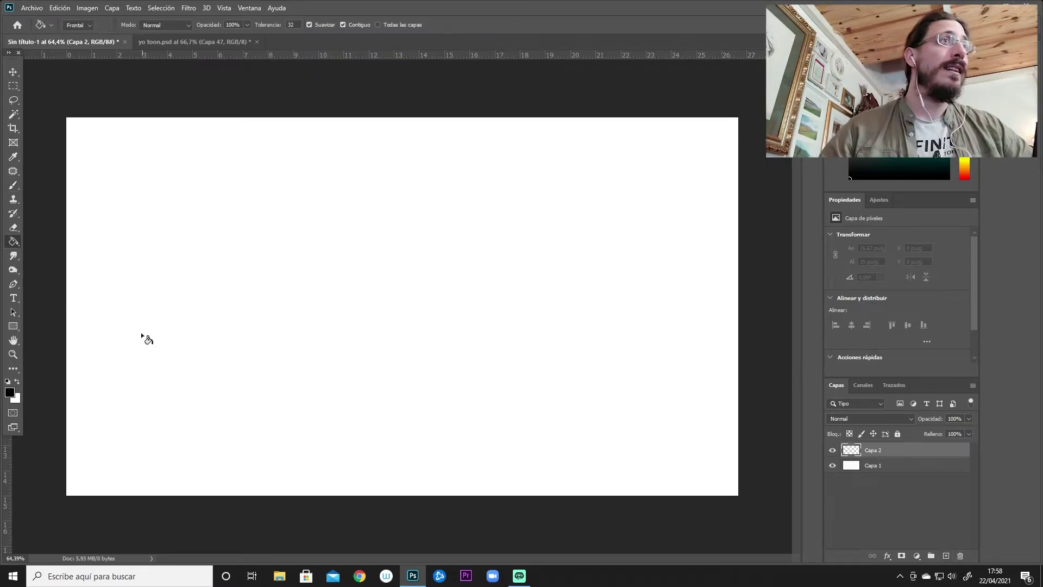
click(216, 289)
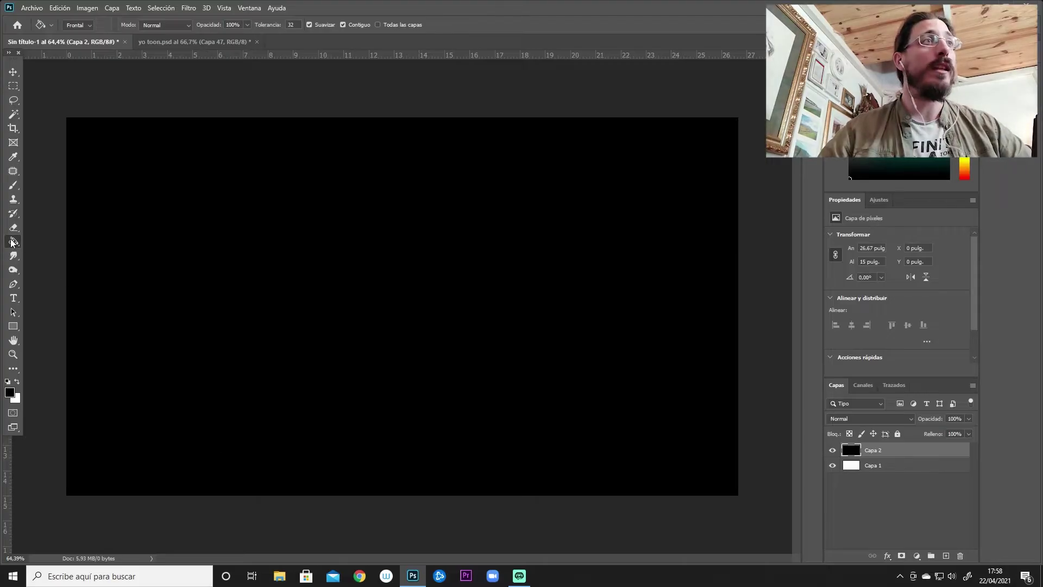
Set the black layer's opacity to 46% and add a fresh empty layer for painting
click(969, 418)
drag(967, 429, 940, 432)
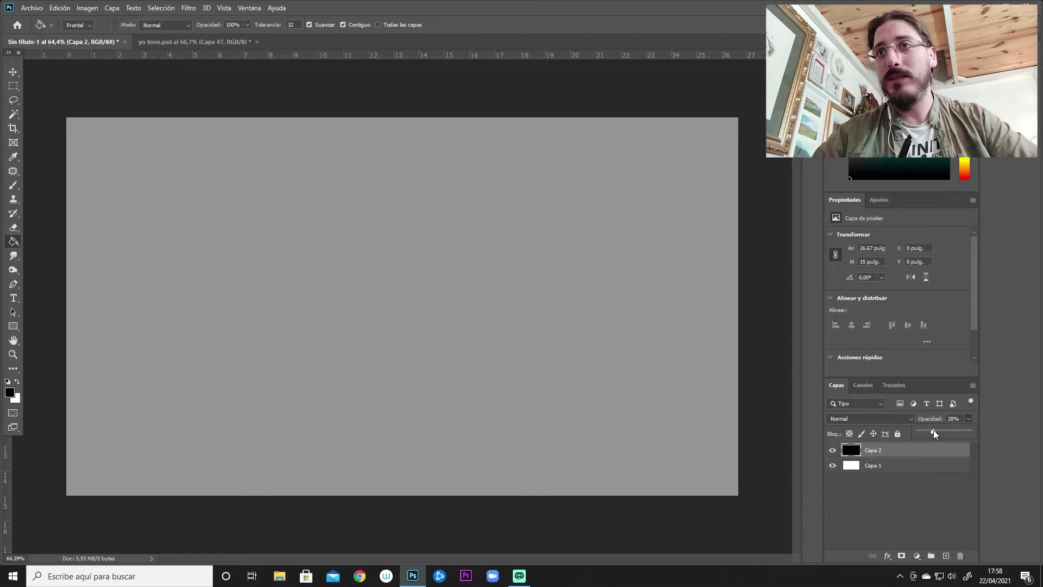
drag(940, 430, 942, 430)
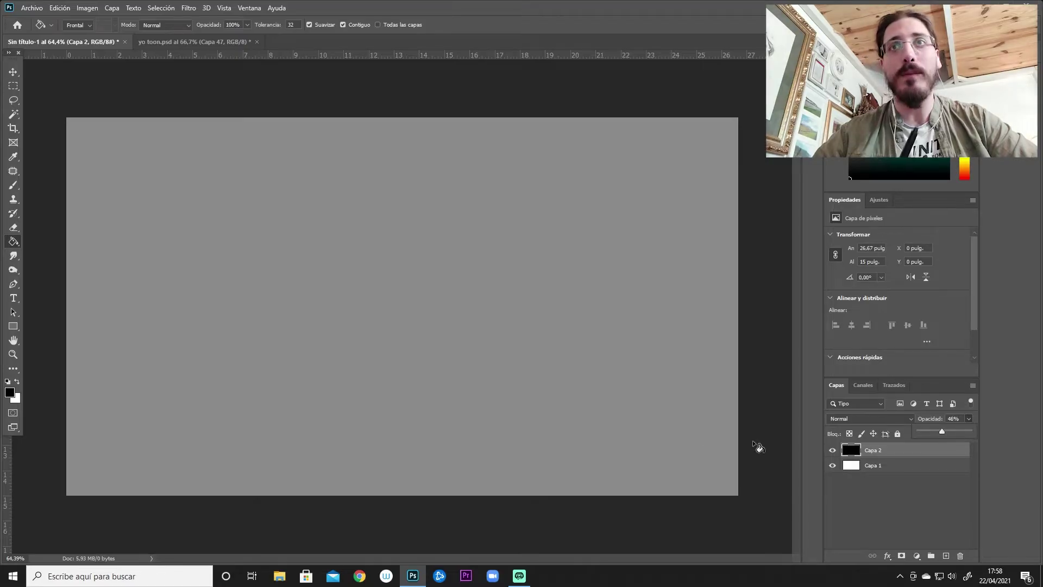
click(13, 185)
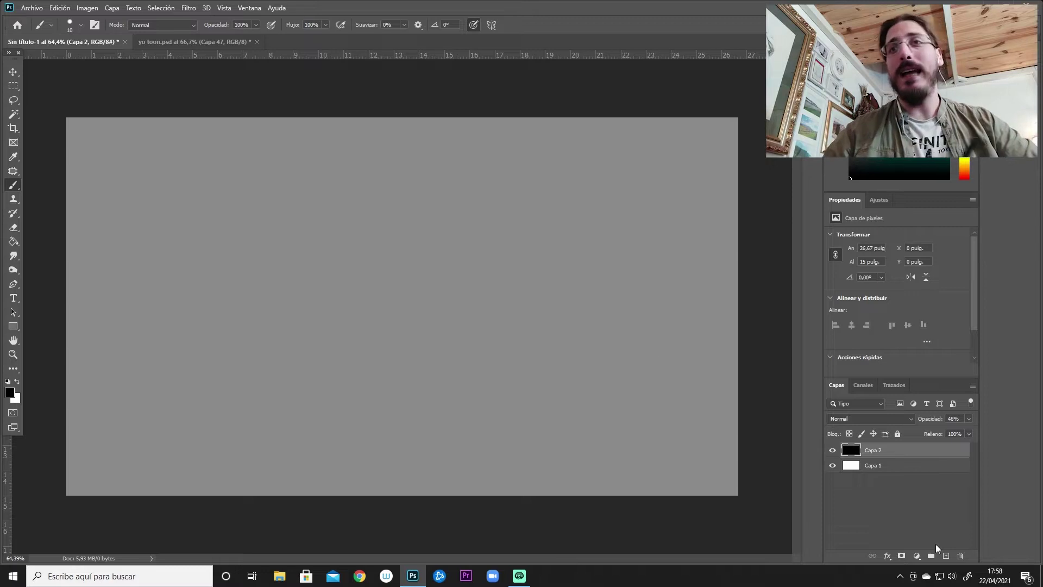
click(946, 555)
Sketch trial loop strokes on Capa 3, undo them, and keep the standard Brush Tool active
drag(347, 290, 339, 312)
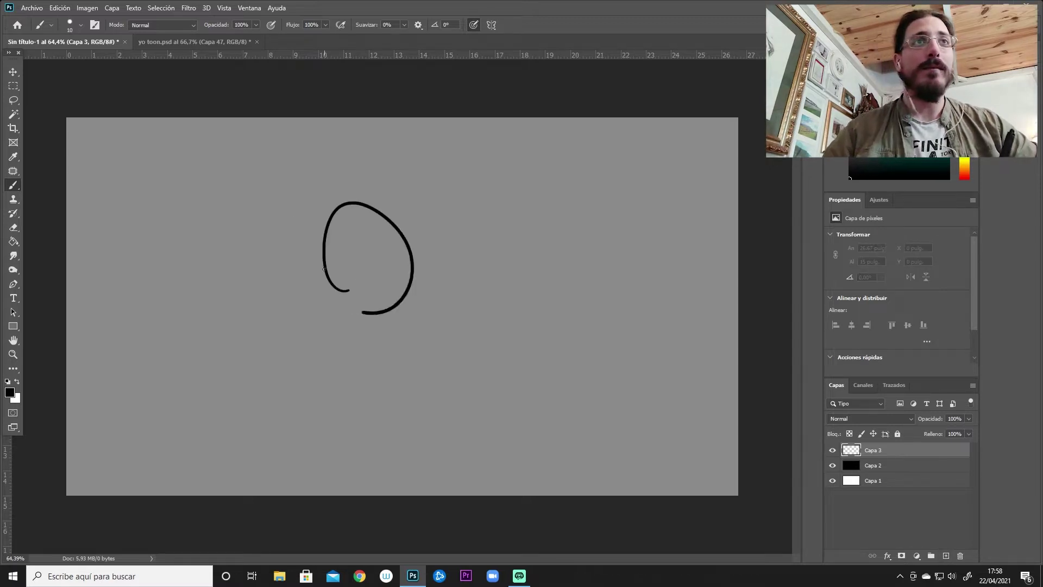
right_click(288, 311)
mouse_move(288, 285)
mouse_down()
mouse_move(283, 334)
mouse_move(277, 327)
mouse_up()
click(255, 258)
key(ctrl+z)
key(ctrl+z)
key(ctrl+z)
key(ctrl+z)
key(ctrl+z)
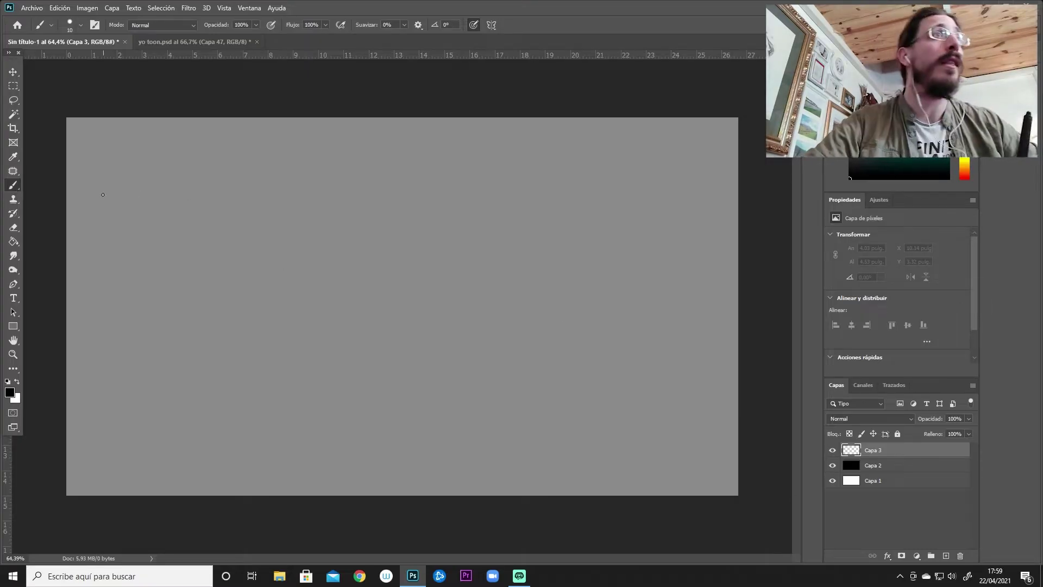
right_click(15, 185)
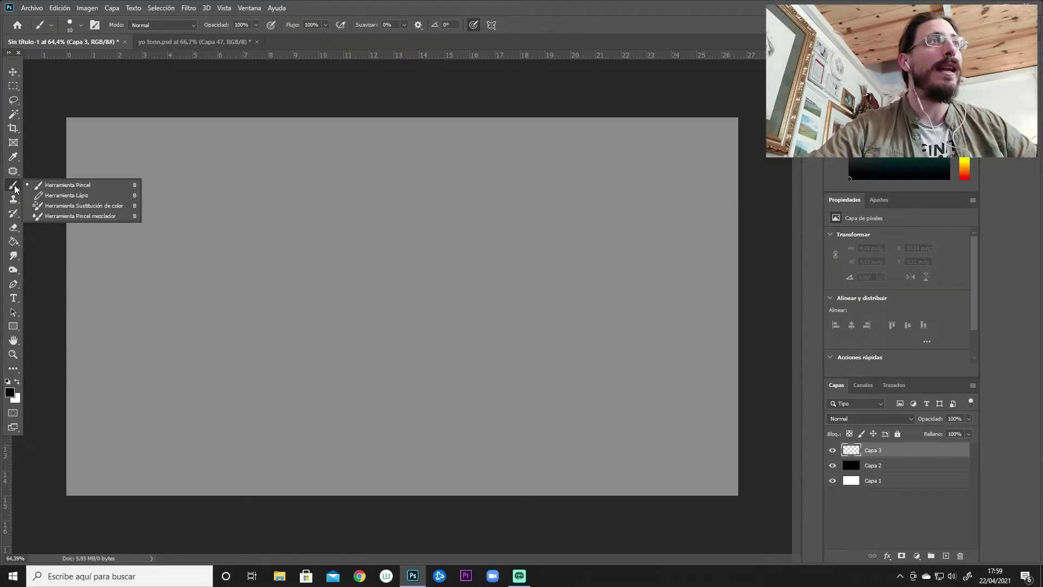
click(15, 188)
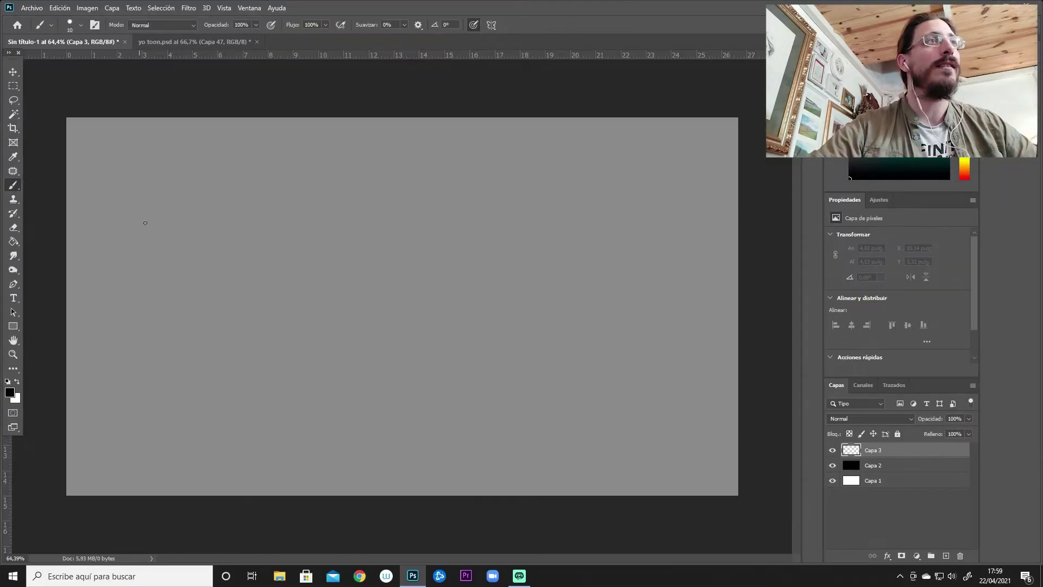
Choose the soft round brush preset with pressure-driven flow and opacity, sized to 57 px
right_click(388, 247)
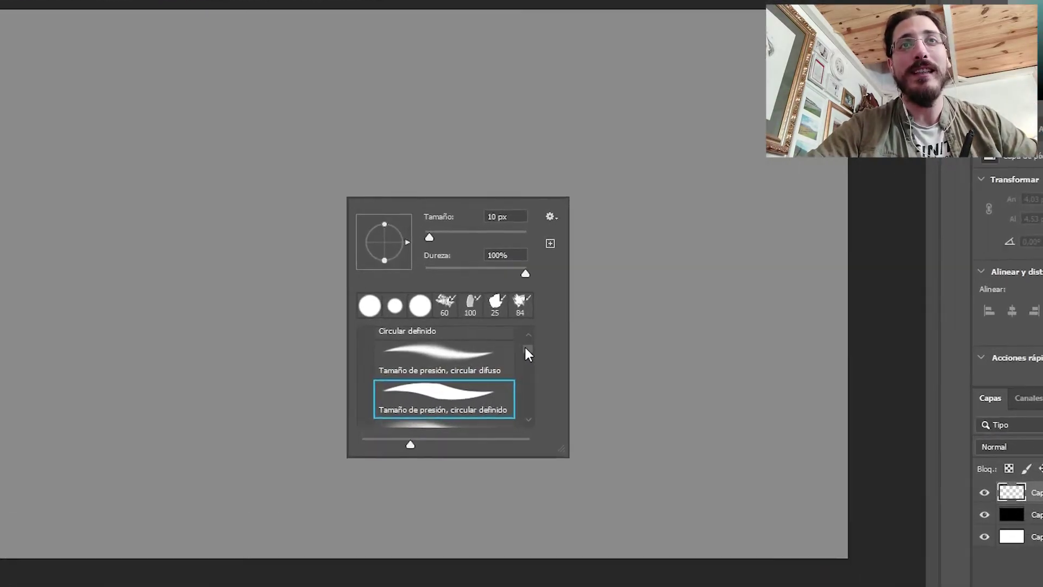
scroll(520, 355, down, 3)
mouse_move(536, 356)
mouse_down()
mouse_move(539, 419)
mouse_move(546, 316)
mouse_move(548, 358)
mouse_up()
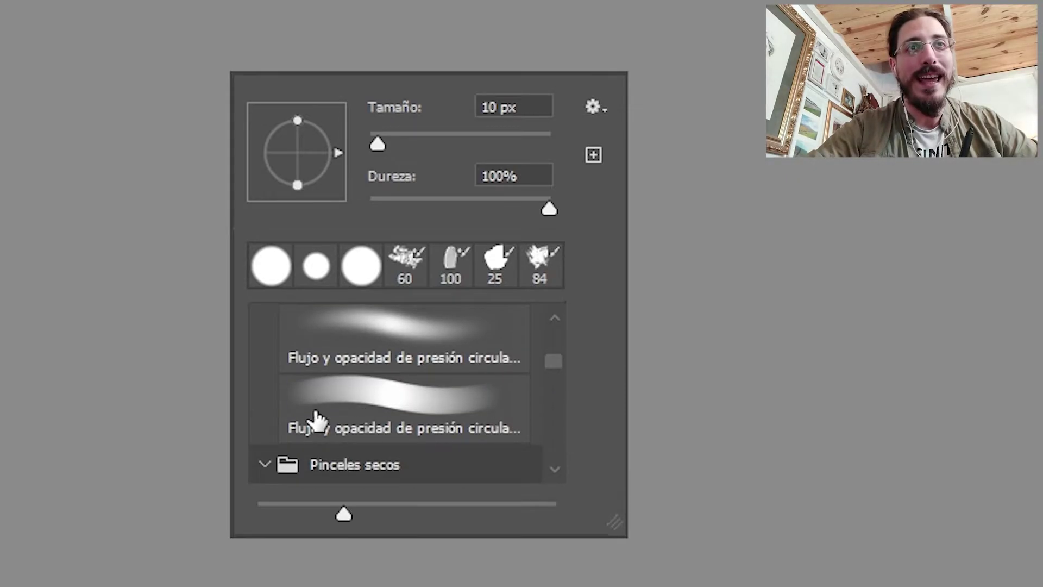
scroll(557, 354, up, 2)
scroll(559, 356, down, 1)
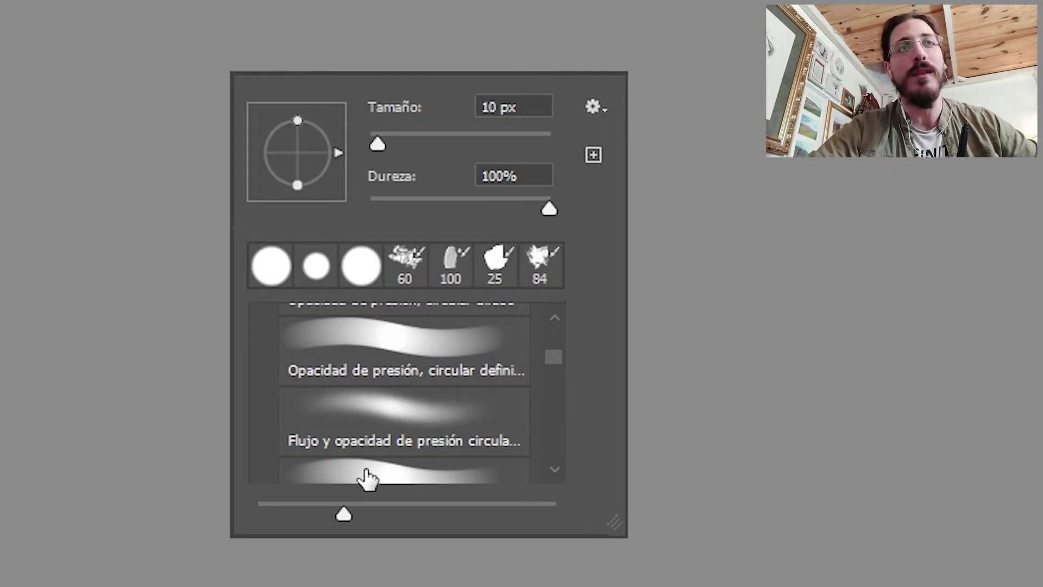
click(365, 470)
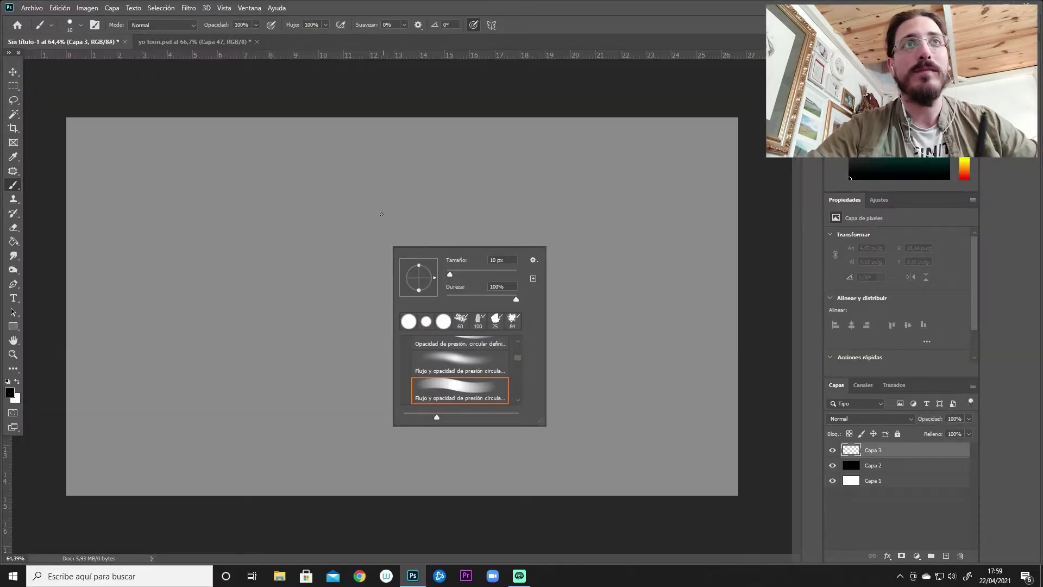
click(302, 155)
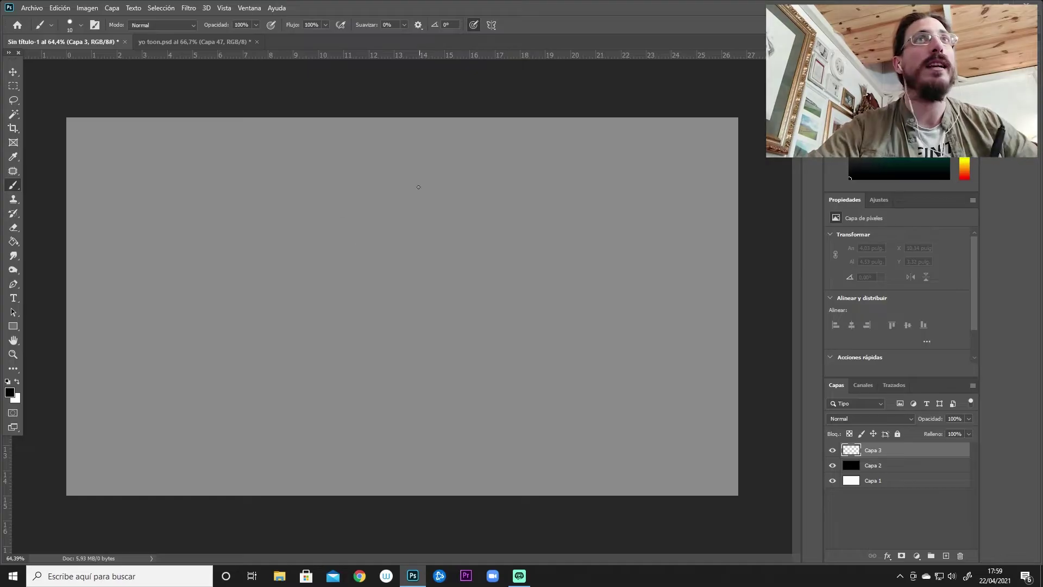
right_click(360, 225)
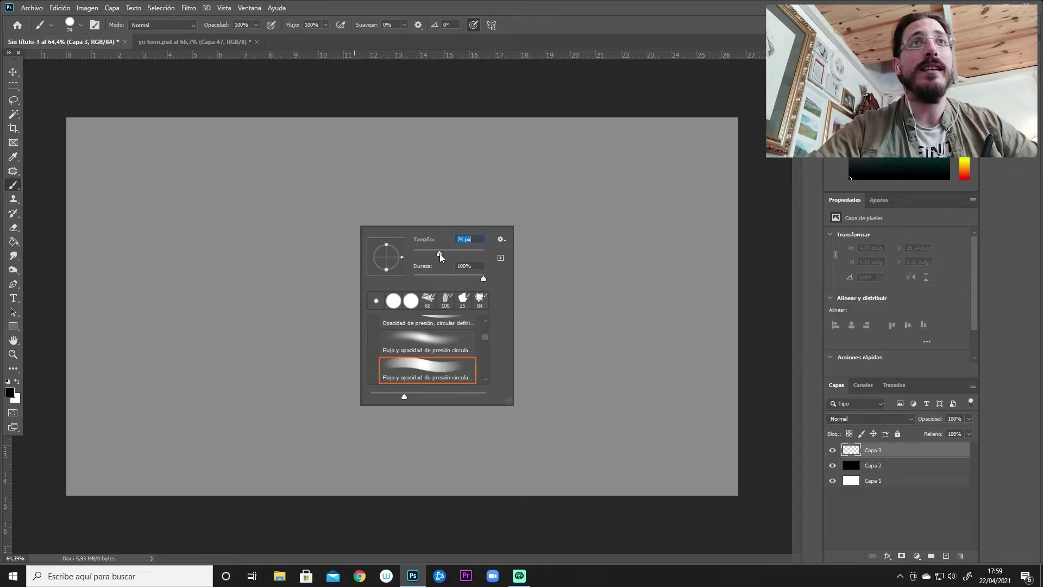
drag(427, 254, 429, 253)
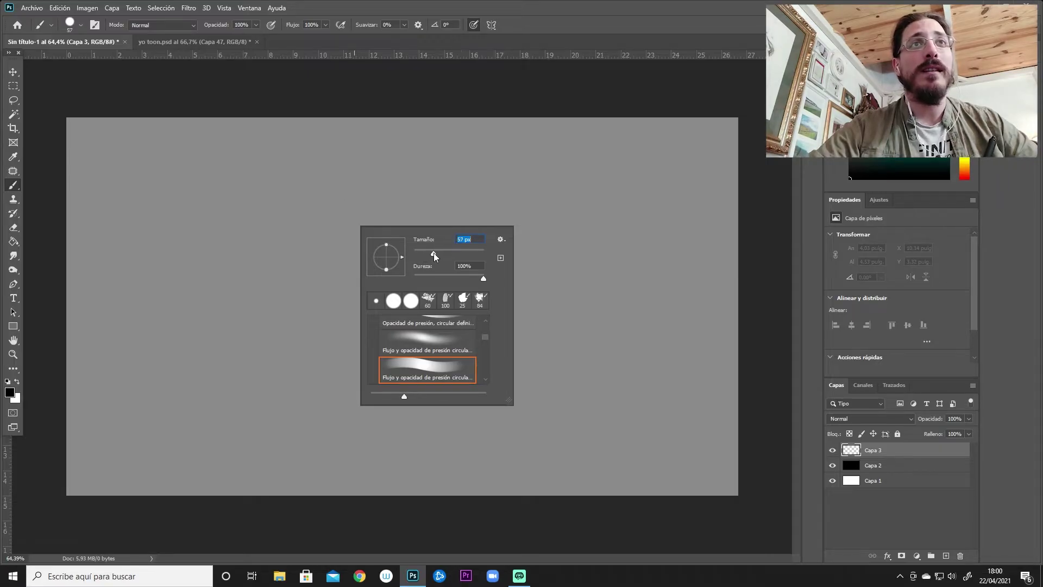
key(Return)
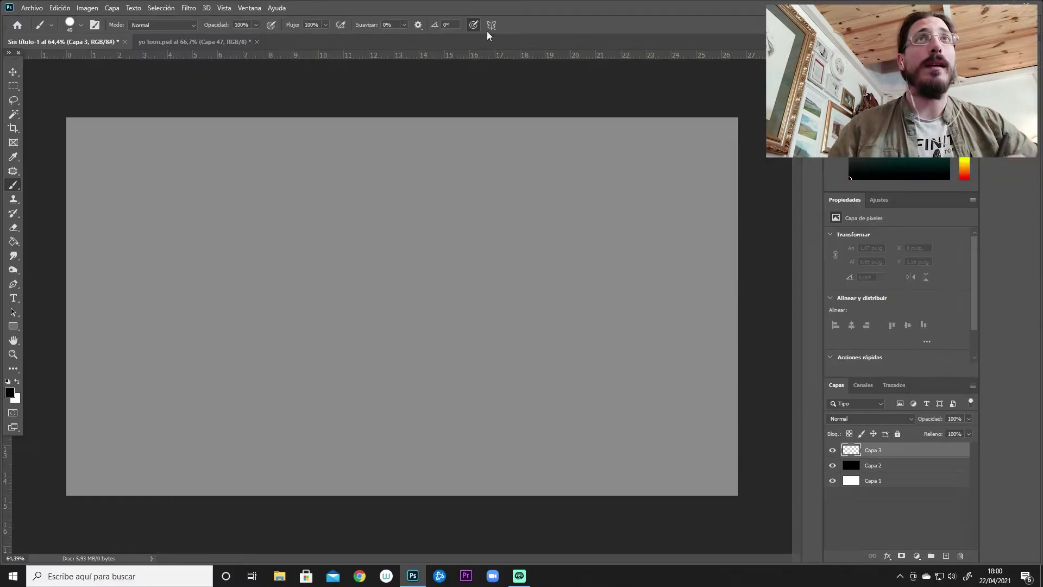
drag(303, 164, 310, 404)
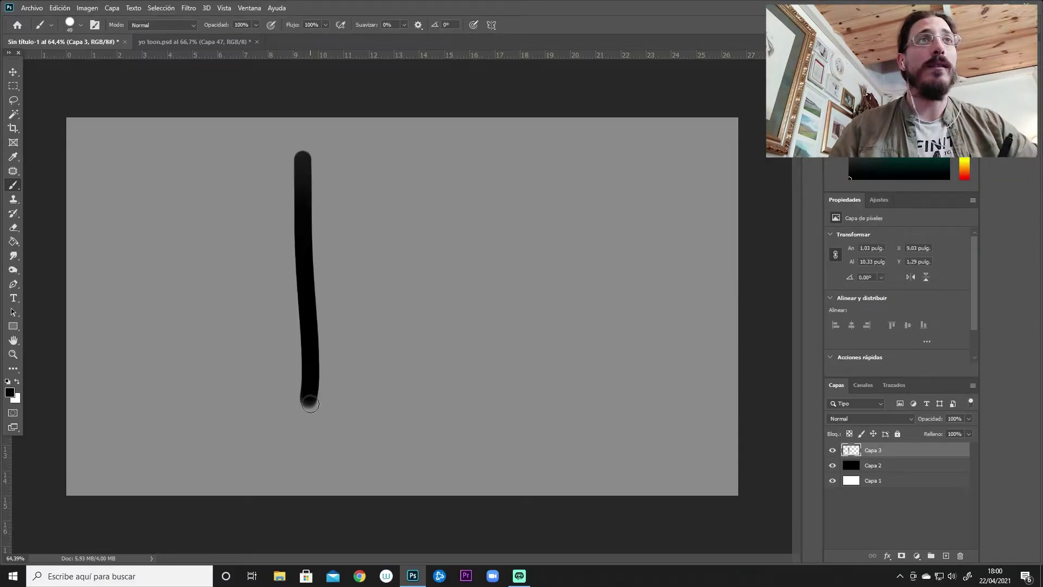
drag(348, 148, 349, 298)
right_click(374, 380)
drag(378, 159, 382, 372)
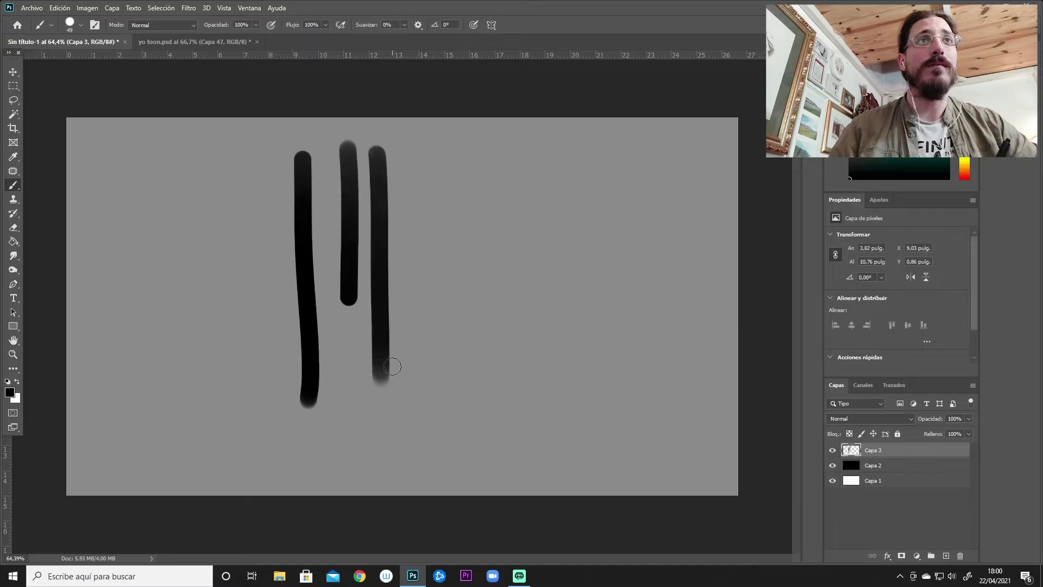
drag(408, 147, 419, 448)
key(ctrl+z)
key(ctrl+z)
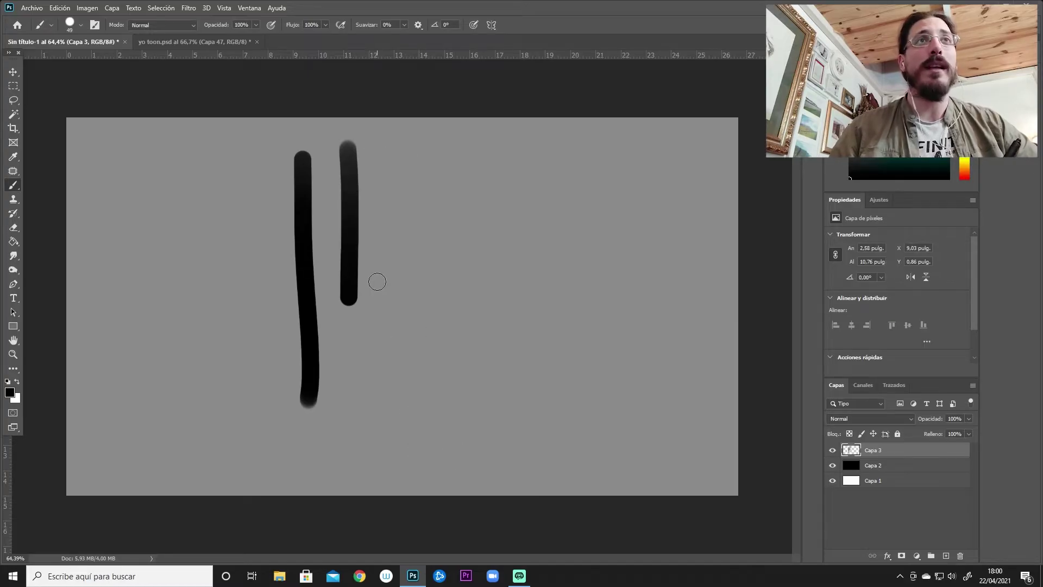
key(ctrl+z)
key(ctrl+z)
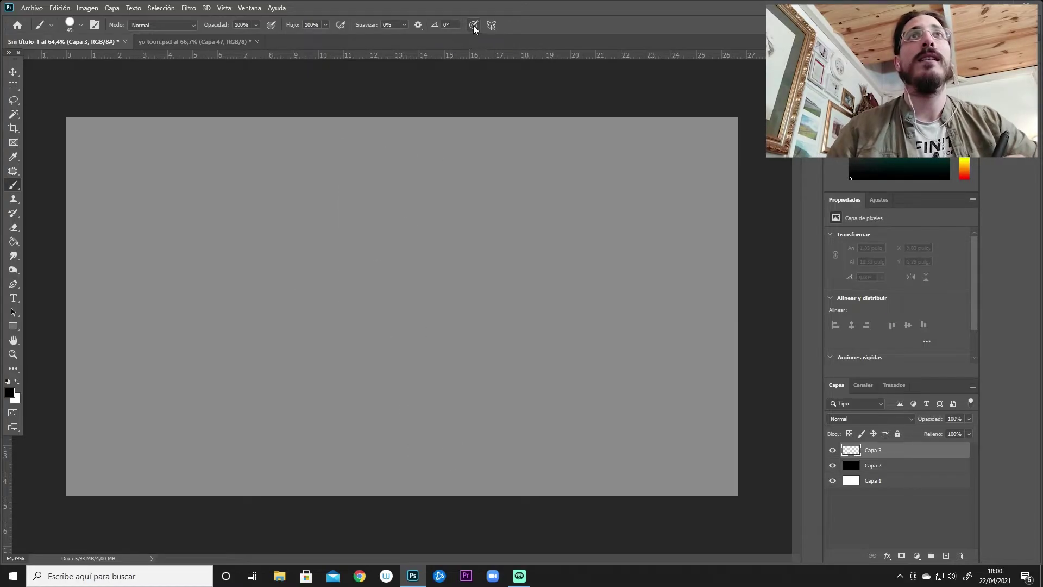
right_click(352, 261)
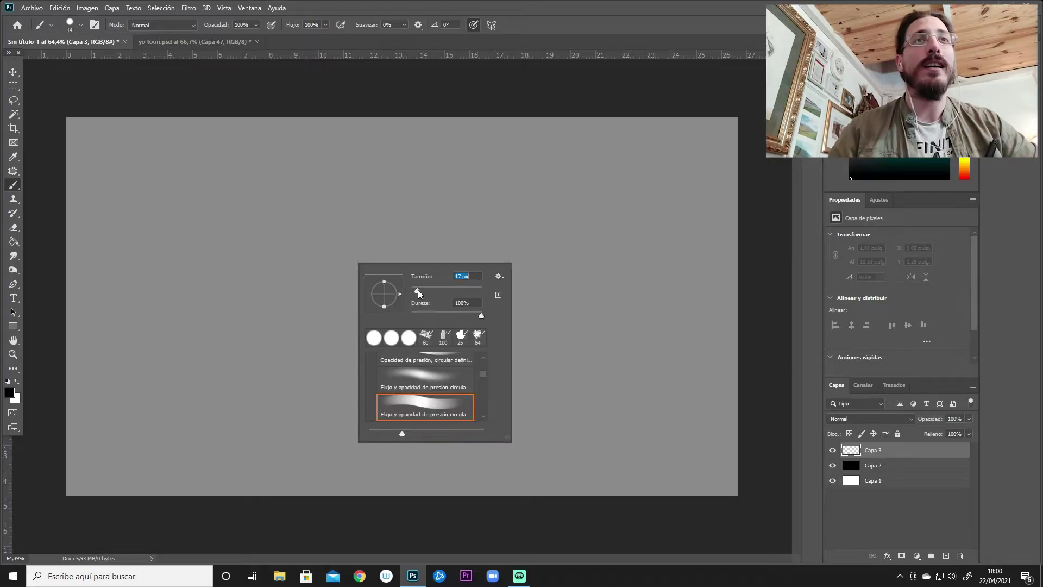
drag(314, 156, 316, 432)
mouse_move(334, 156)
mouse_down()
mouse_move(338, 395)
mouse_move(362, 222)
mouse_move(382, 450)
mouse_up()
drag(384, 148, 416, 449)
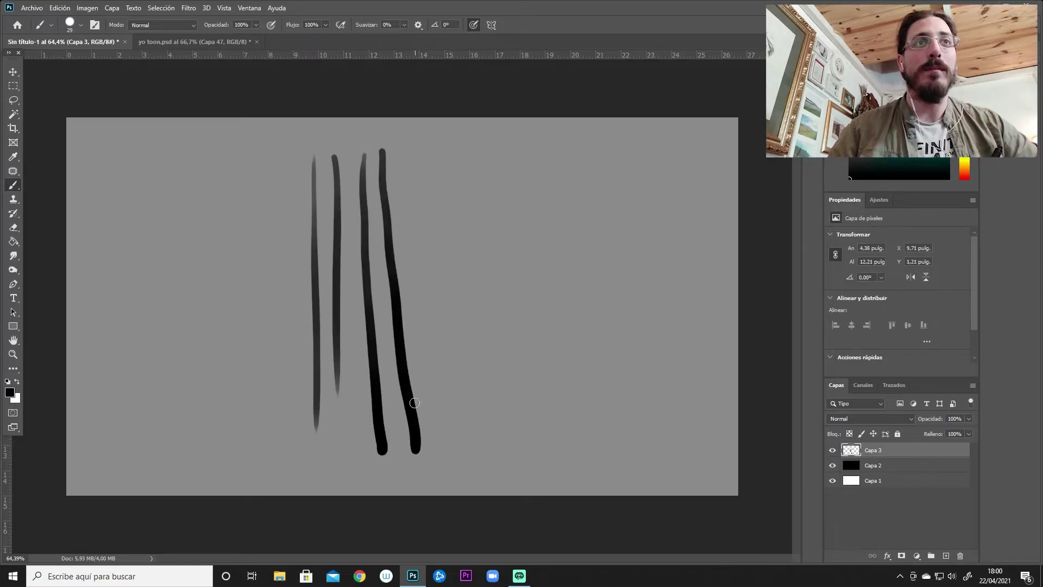
drag(402, 145, 449, 439)
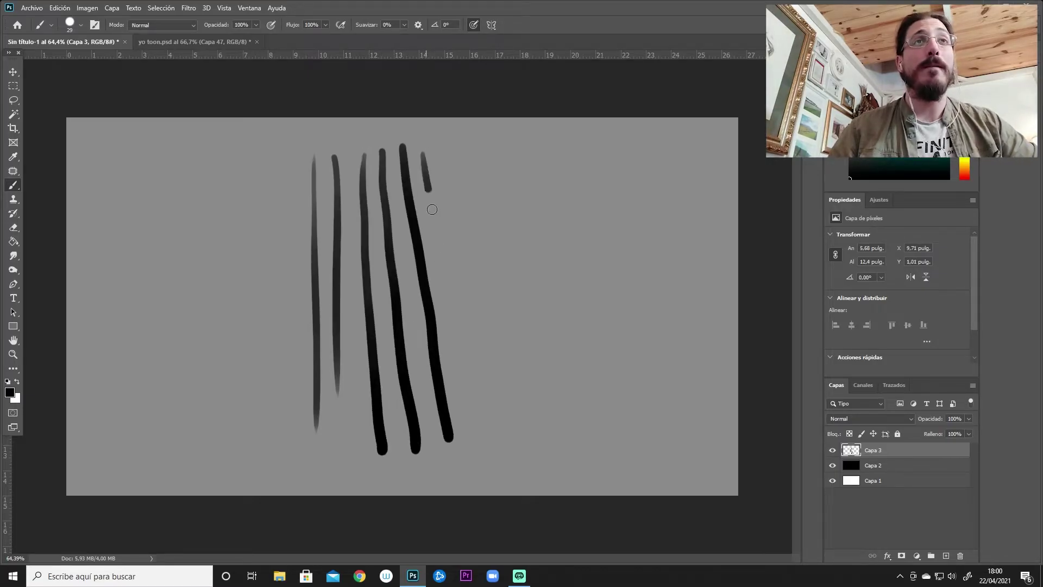
drag(423, 154, 473, 439)
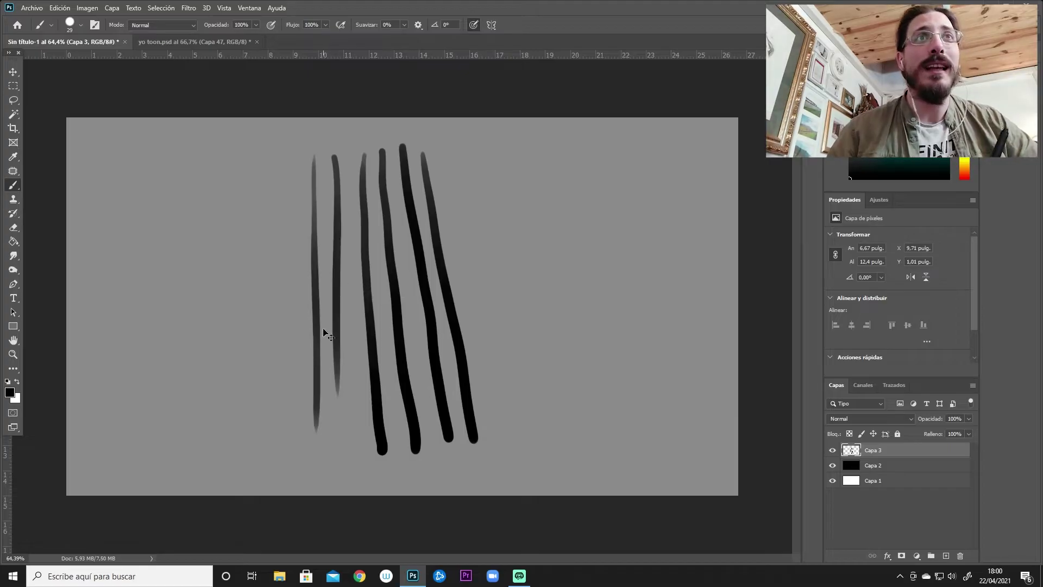
key(ctrl+z)
key(ctrl+z)
key(ctrl+z)
key(ctrl+z)
key(ctrl+z)
key(ctrl+z)
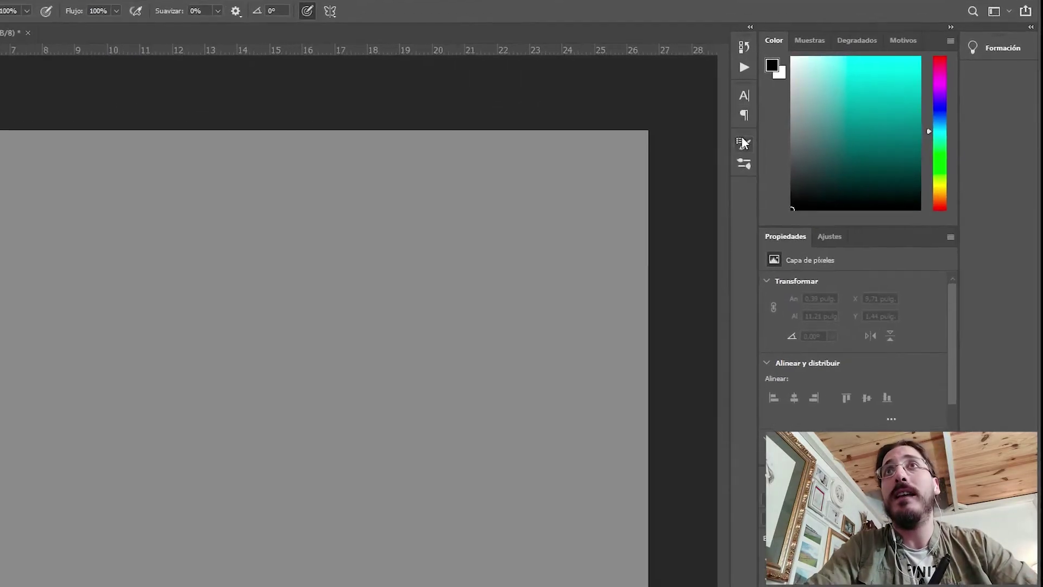
In Dinámica de forma, set size Control to Presión de la pluma with 0% minimum diameter
click(743, 143)
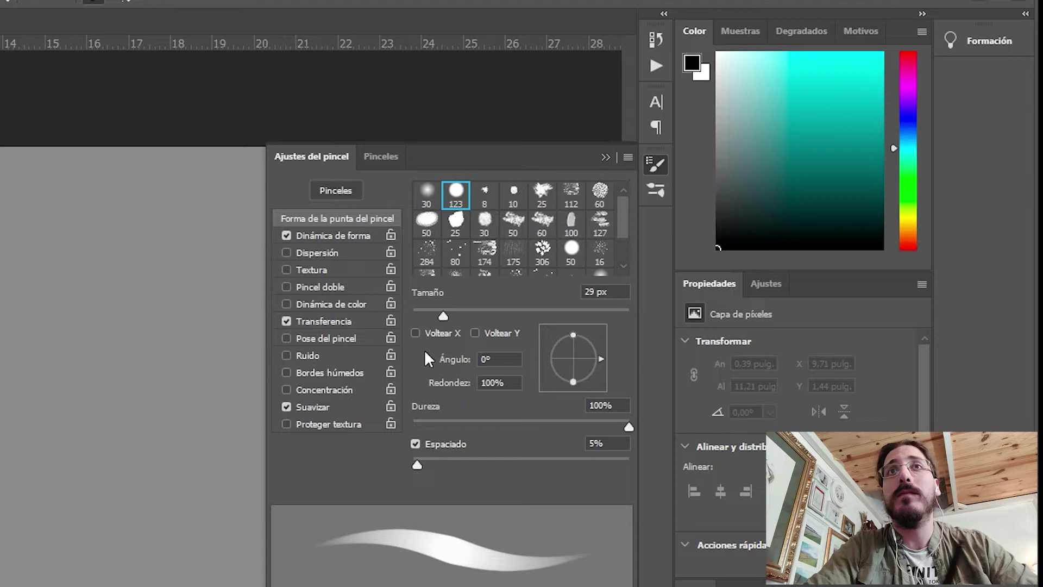
click(326, 236)
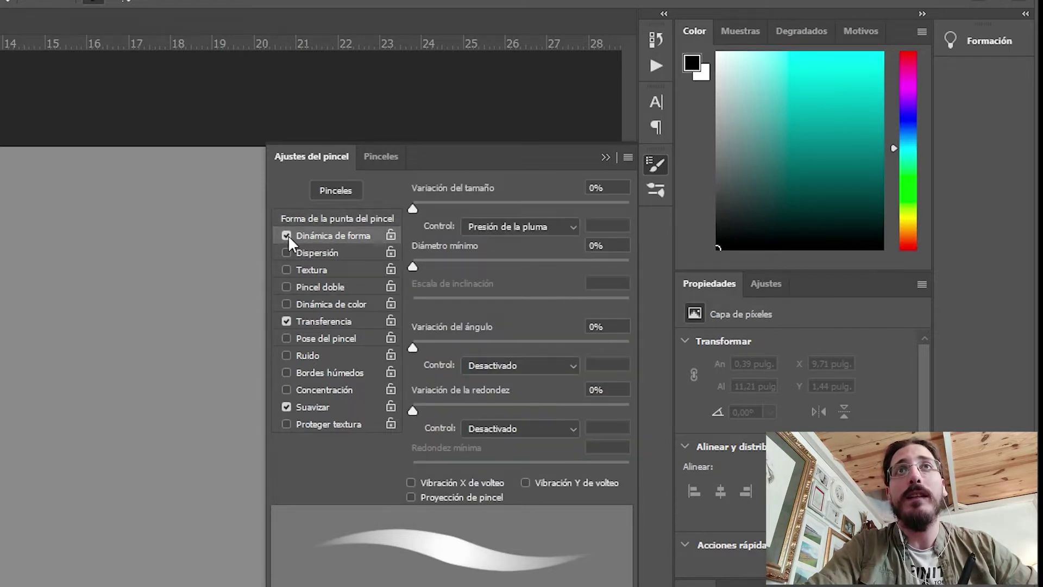
click(571, 227)
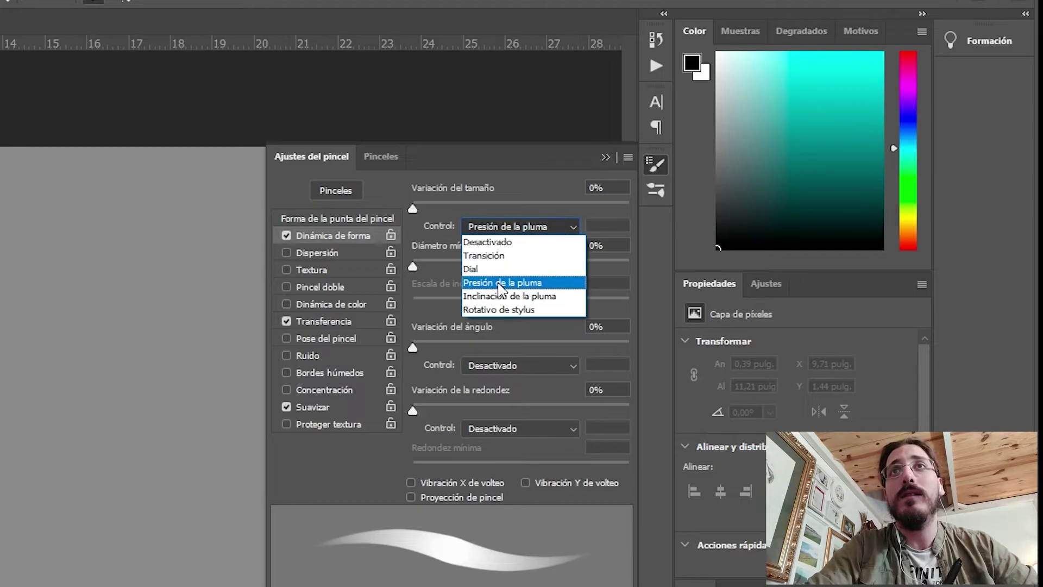
click(481, 284)
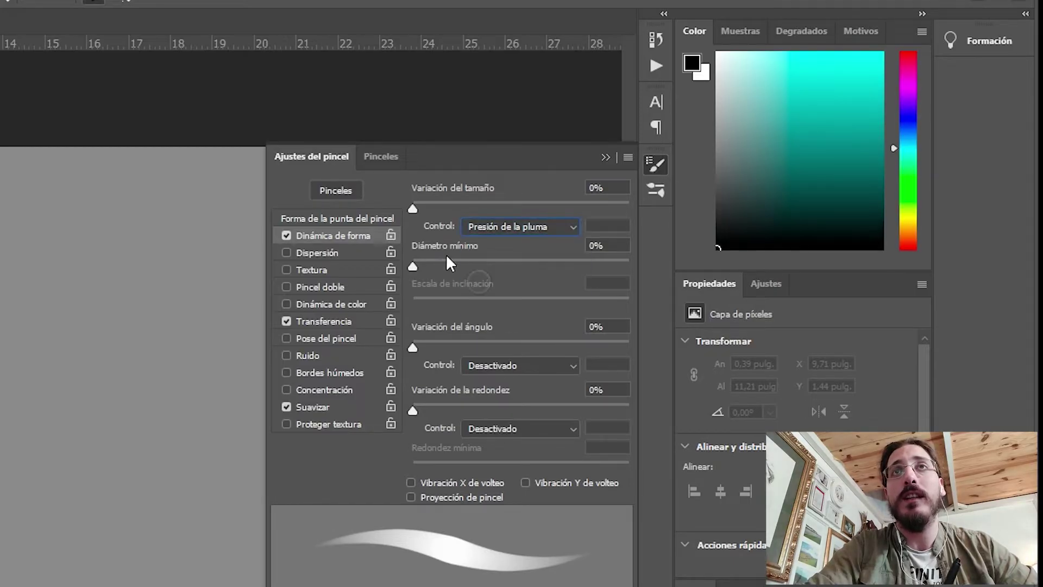
mouse_move(412, 205)
mouse_down()
mouse_move(526, 211)
mouse_move(368, 211)
mouse_up()
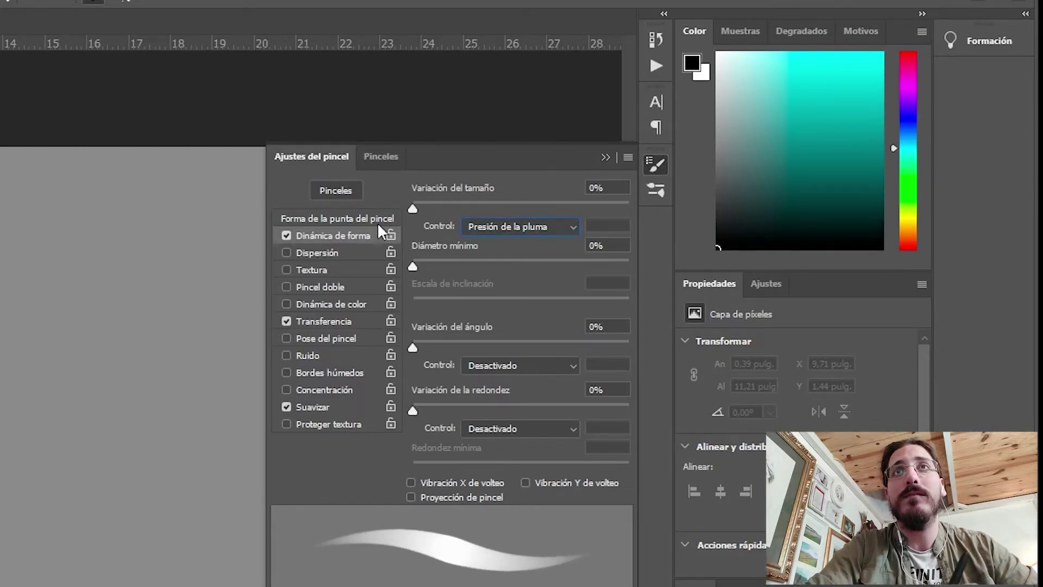
mouse_move(412, 266)
mouse_down()
mouse_move(638, 260)
mouse_move(429, 259)
mouse_move(620, 271)
mouse_move(425, 277)
mouse_up()
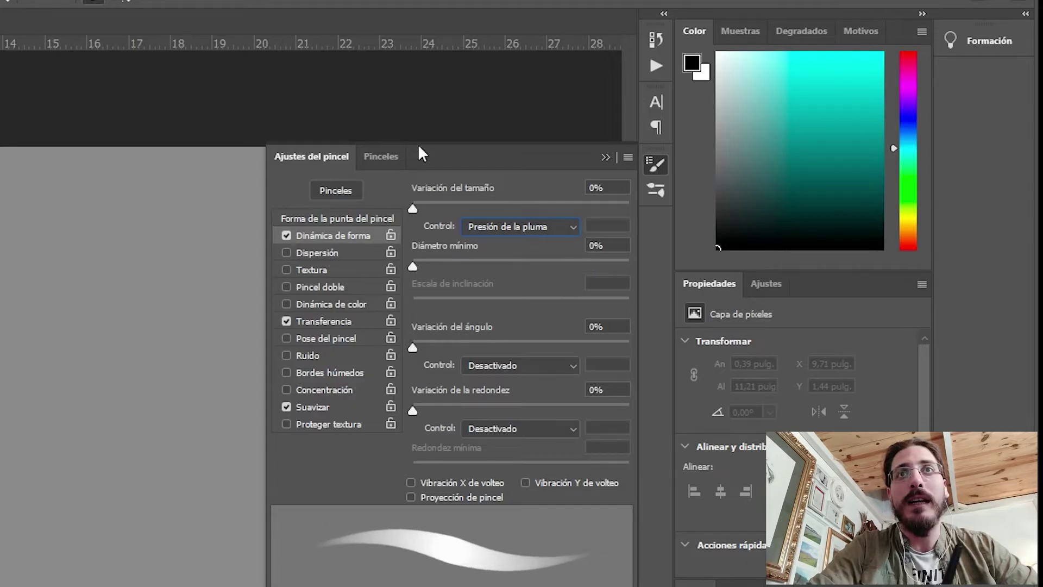
click(605, 157)
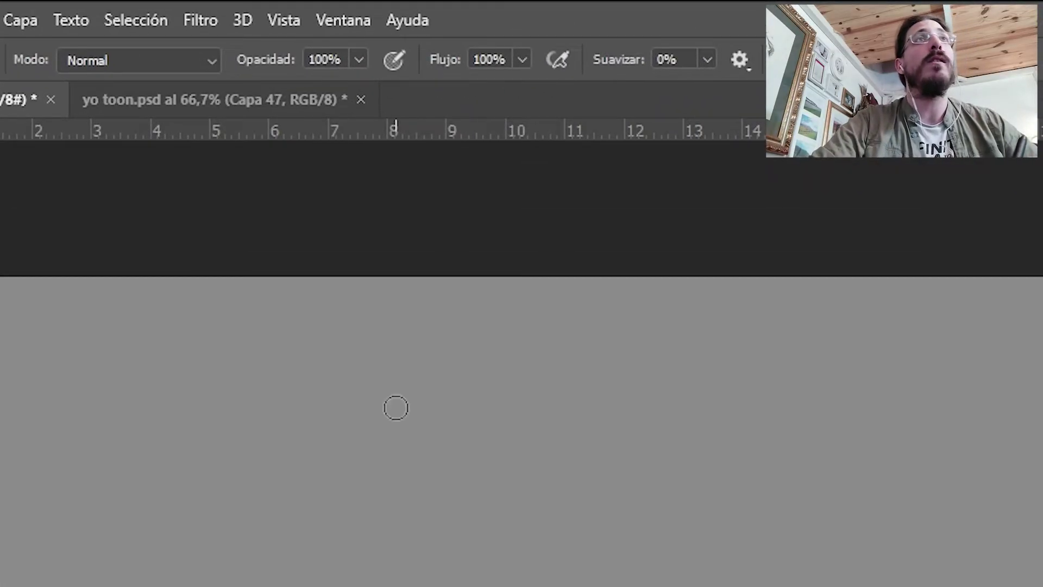
Set the brush to 95 px and paint two solid black vertical strokes
right_click(315, 222)
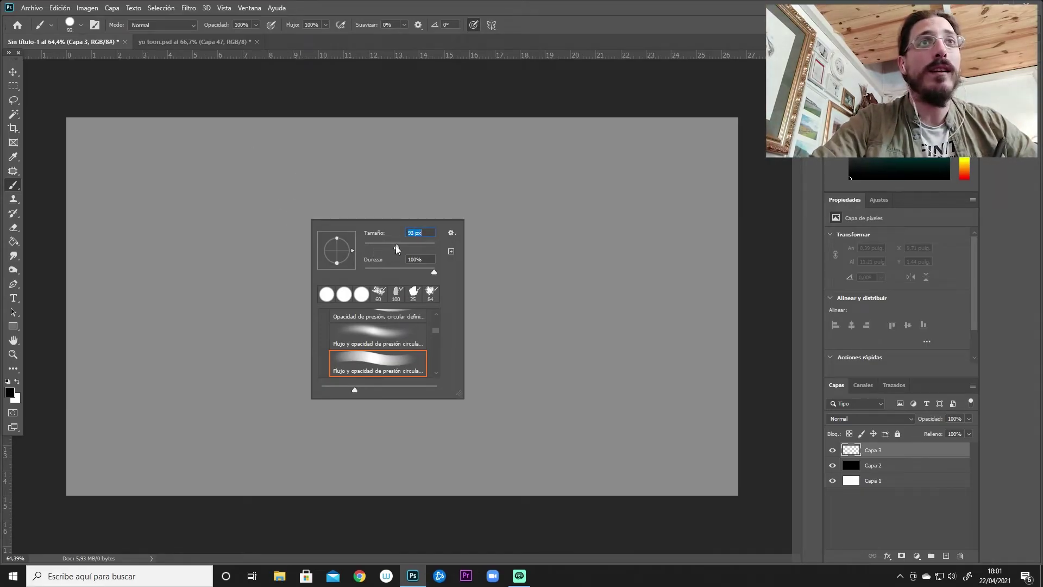
drag(397, 253, 398, 253)
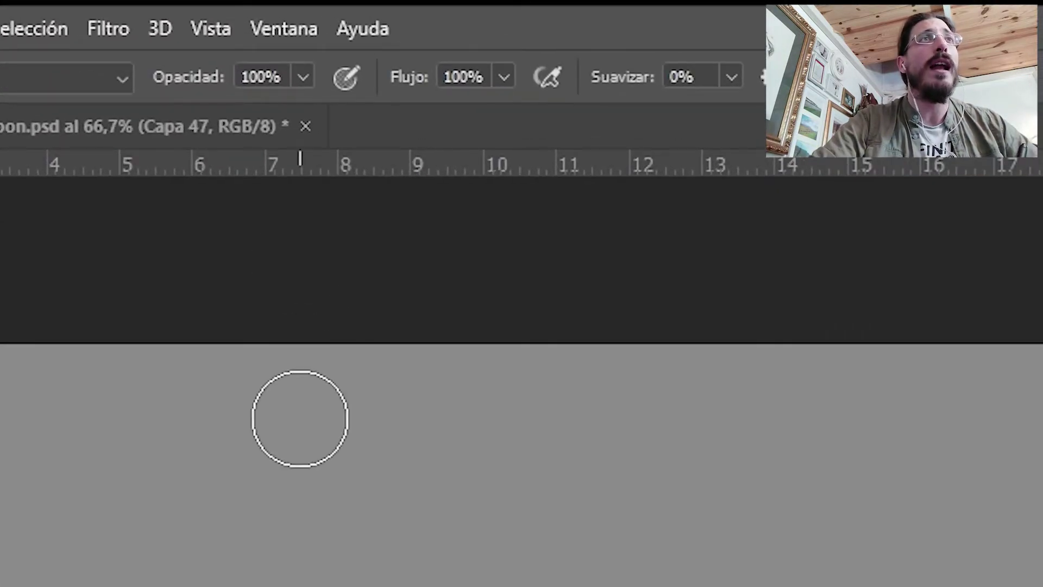
drag(286, 155, 297, 429)
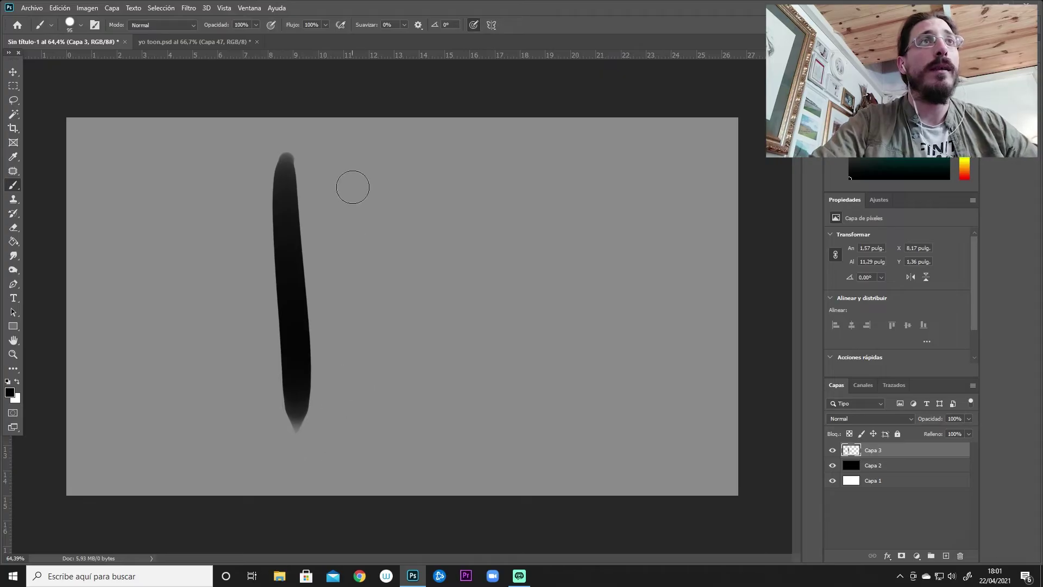
drag(346, 150, 369, 443)
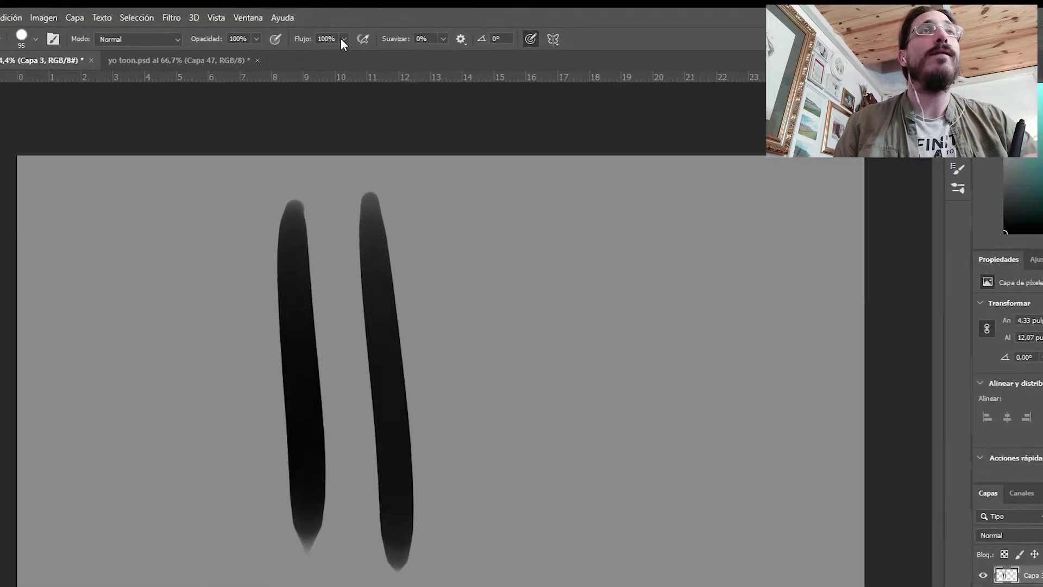
Lower the brush flow to 8% and paint three lighter vertical strokes
click(326, 25)
drag(331, 36, 310, 36)
drag(328, 153, 319, 163)
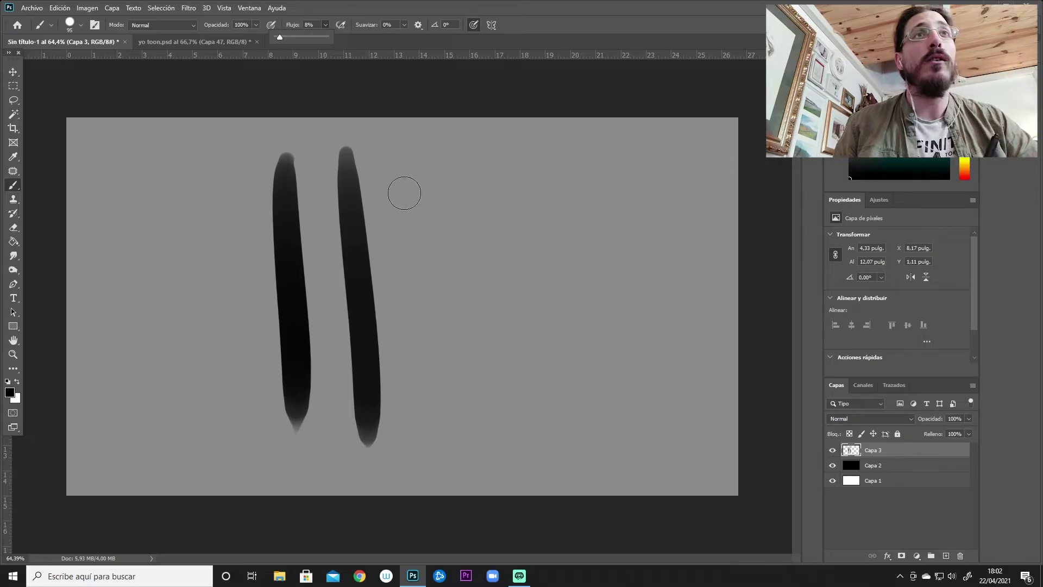
drag(408, 163, 440, 430)
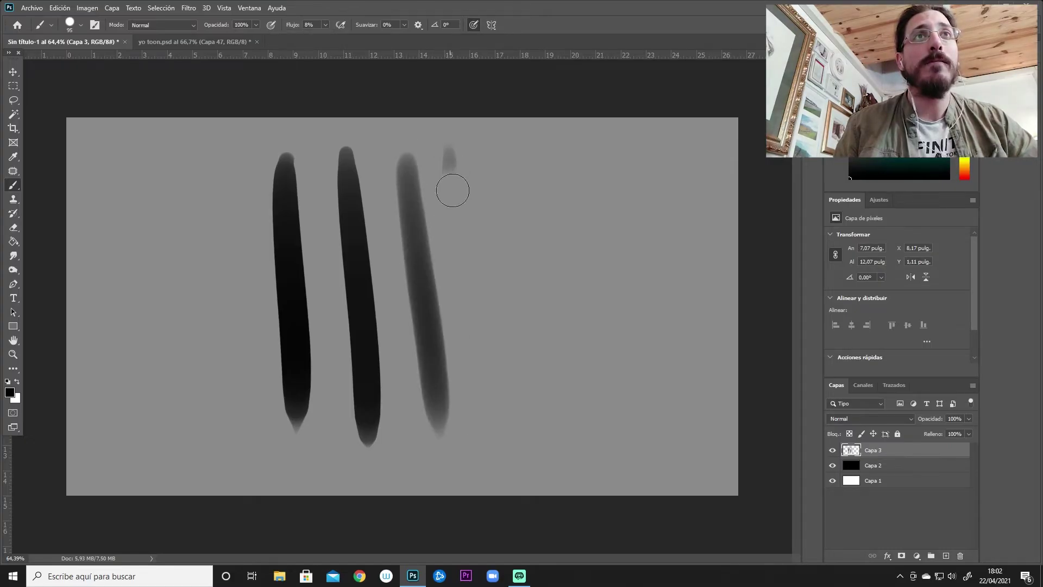
drag(449, 157, 495, 432)
drag(486, 161, 560, 447)
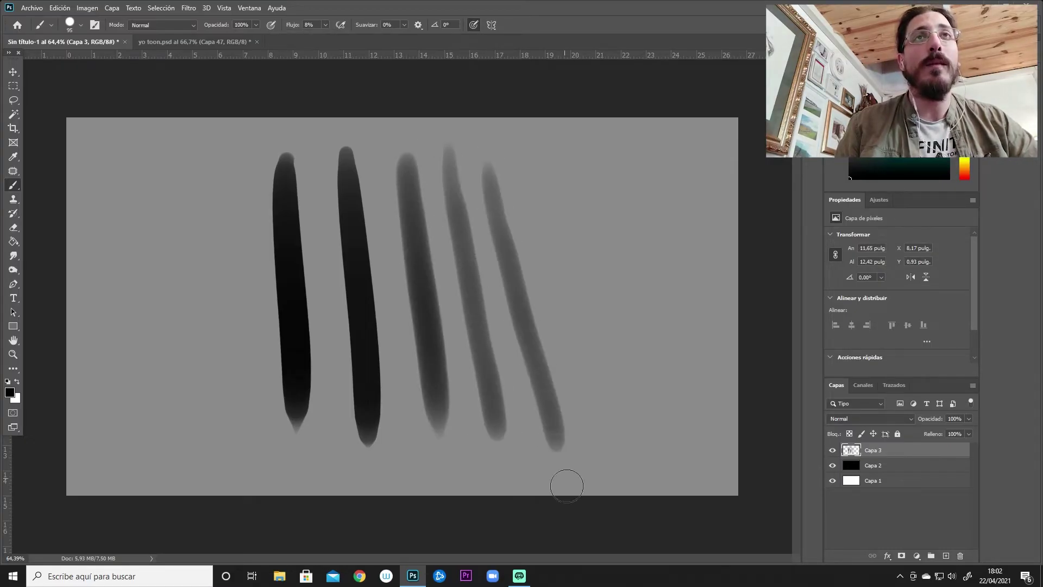
click(325, 25)
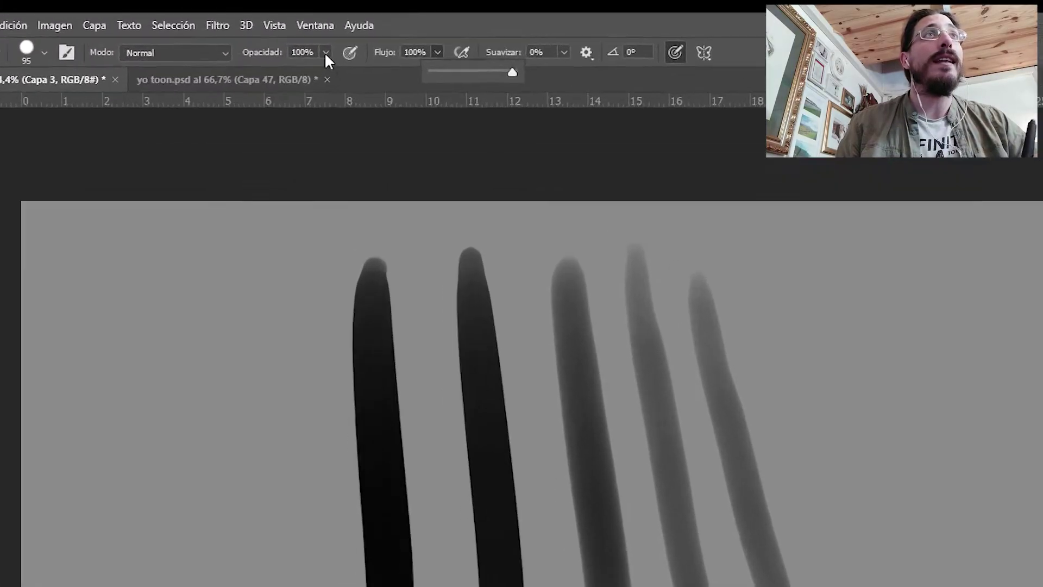
Set brush opacity to 10%, paint a faint stroke, then undo to clear the test strokes
click(255, 25)
drag(259, 36, 226, 36)
drag(338, 152, 336, 152)
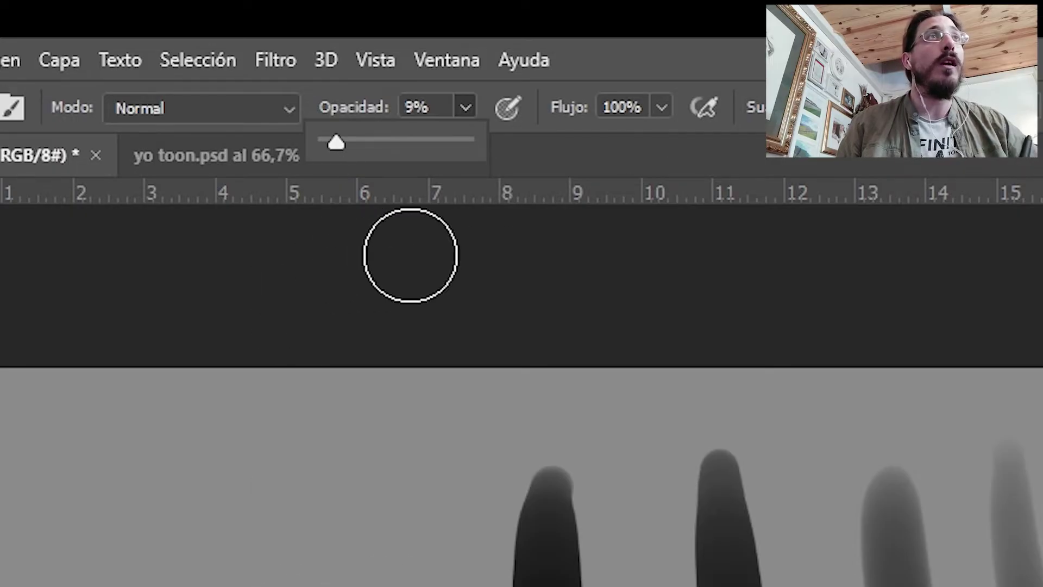
drag(335, 143, 337, 142)
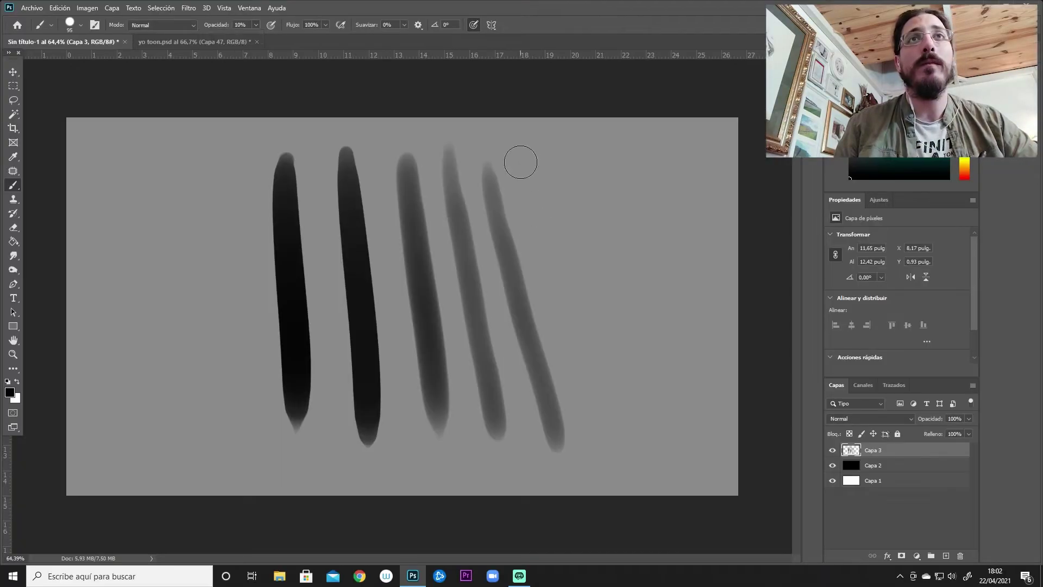
drag(520, 162, 617, 486)
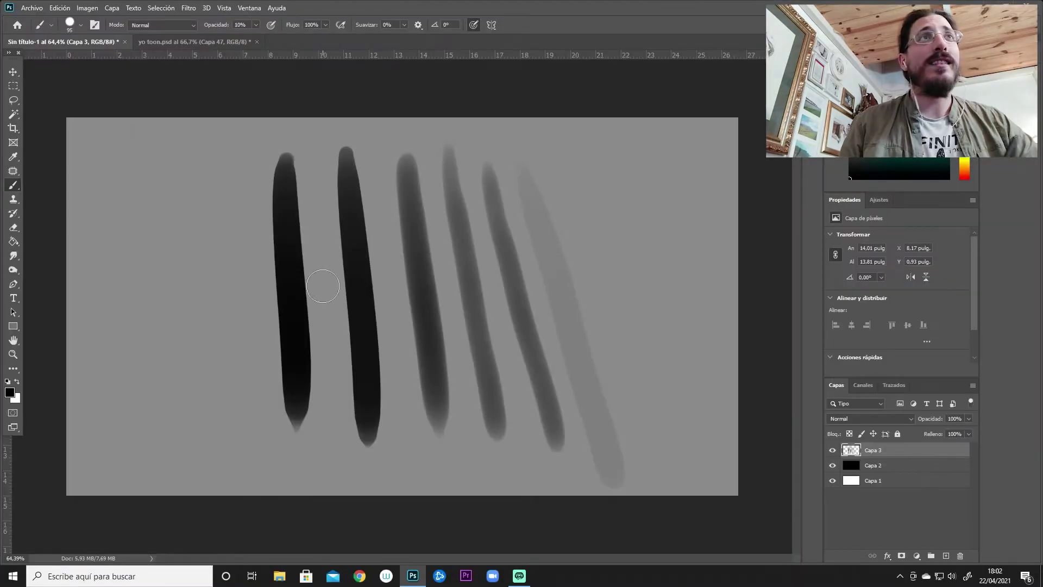
key(ctrl+z)
key(ctrl+z)
key(ctrl+z)
key(ctrl+z)
key(ctrl+z)
key(ctrl+z)
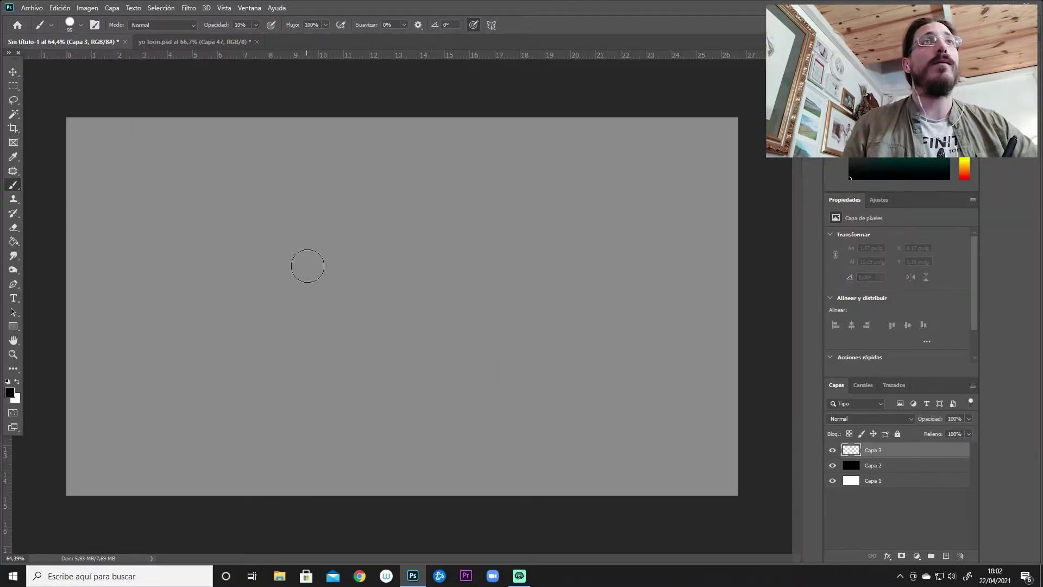
Shrink the brush to a small size with 58% opacity and 61% flow
click(255, 27)
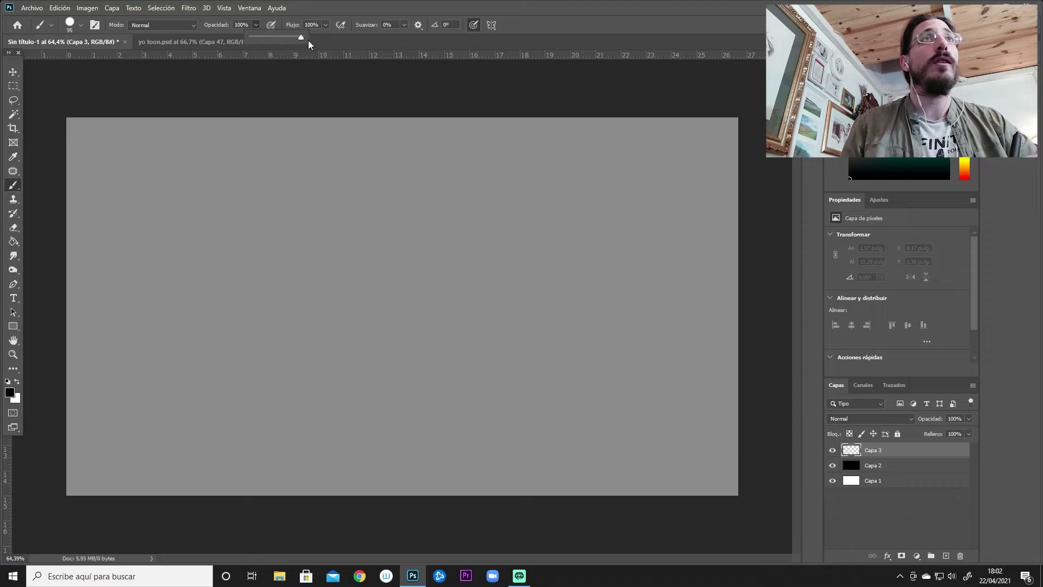
click(324, 27)
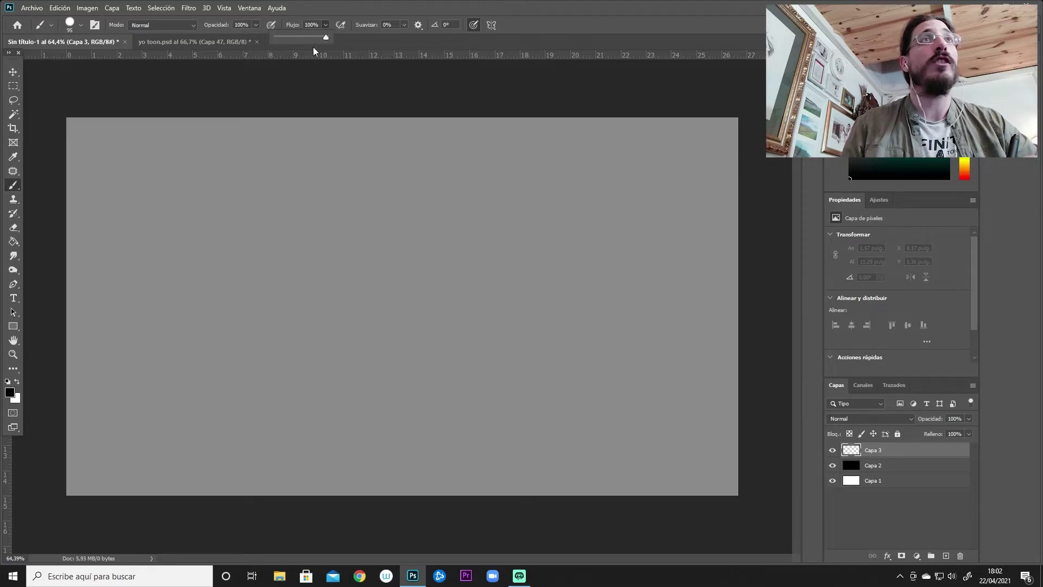
right_click(348, 260)
drag(429, 286, 408, 292)
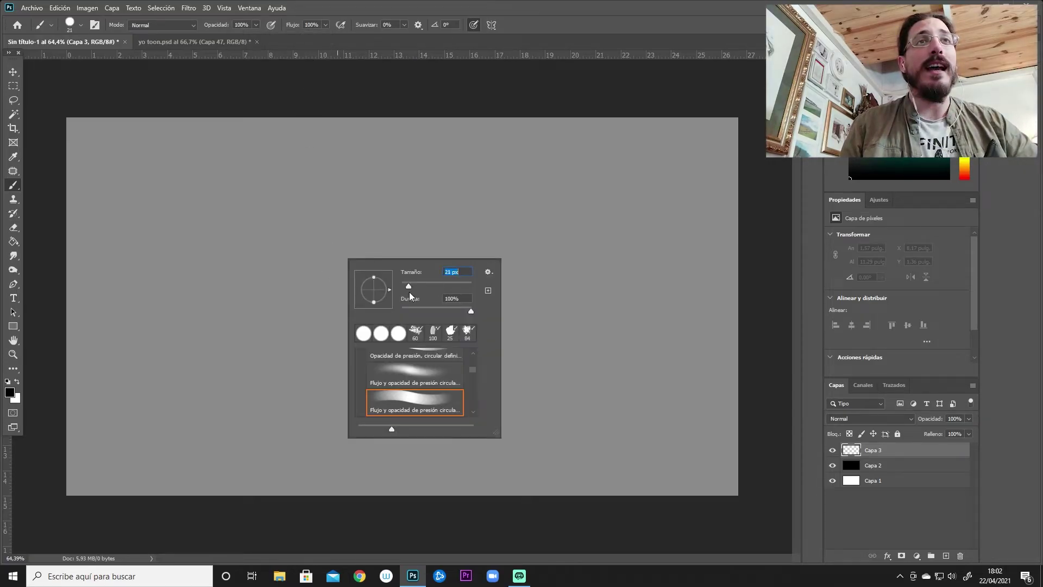
click(325, 27)
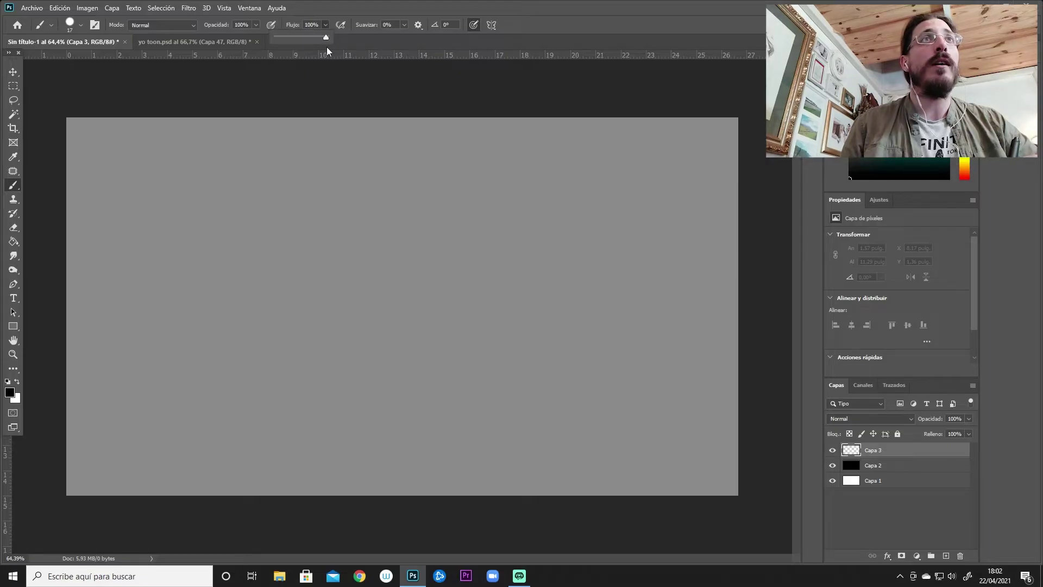
click(257, 25)
click(255, 24)
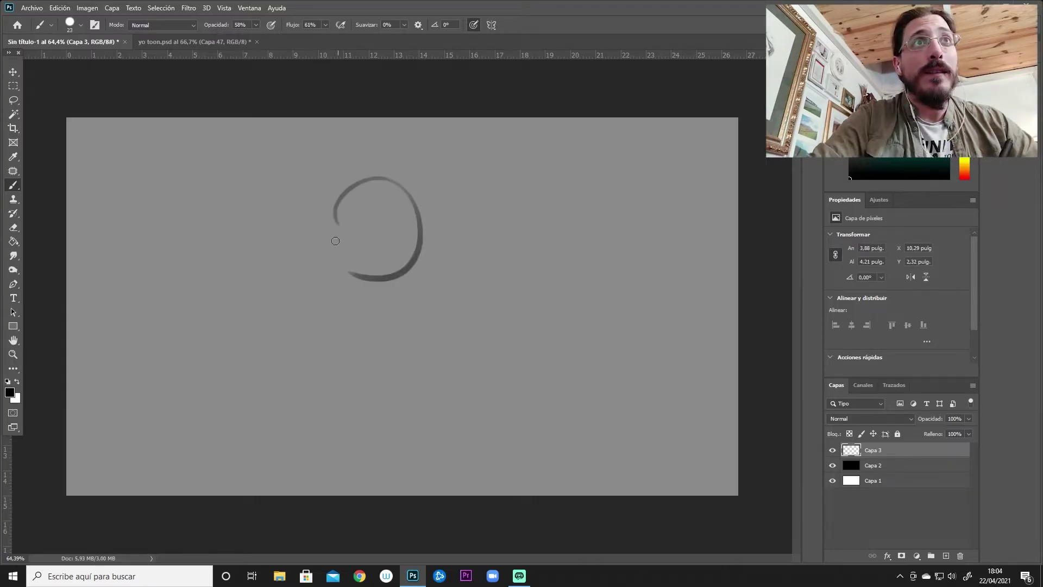
Sketch the round head with face guidelines, eye and mouth marks, and a left ear
mouse_move(353, 187)
mouse_down()
mouse_move(361, 278)
mouse_move(375, 282)
mouse_up()
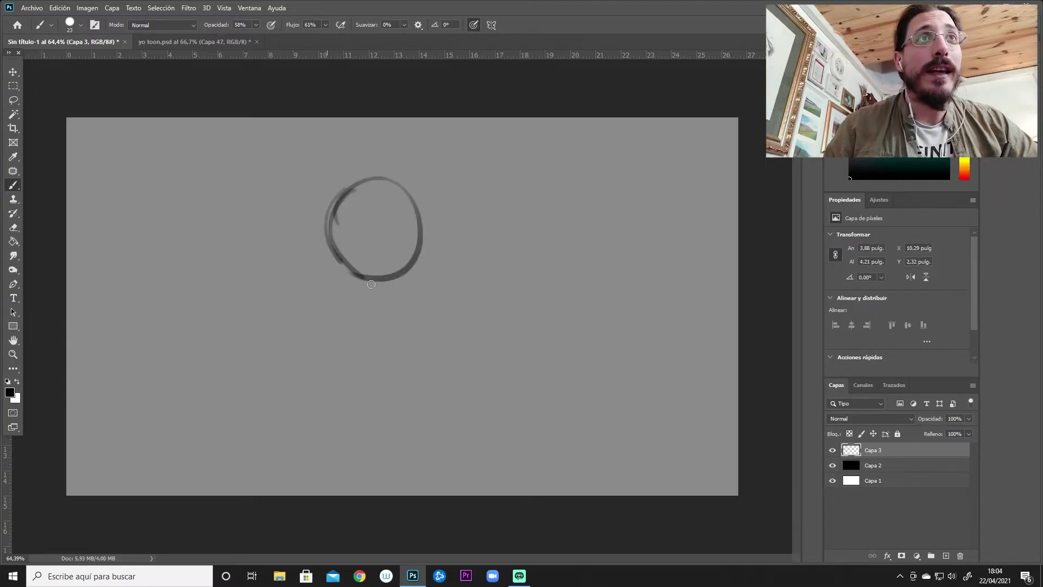
mouse_move(362, 179)
mouse_down()
mouse_move(421, 274)
mouse_move(351, 278)
mouse_up()
drag(331, 218, 367, 278)
drag(347, 187, 375, 271)
mouse_move(347, 212)
mouse_down()
mouse_move(353, 278)
mouse_move(370, 277)
mouse_up()
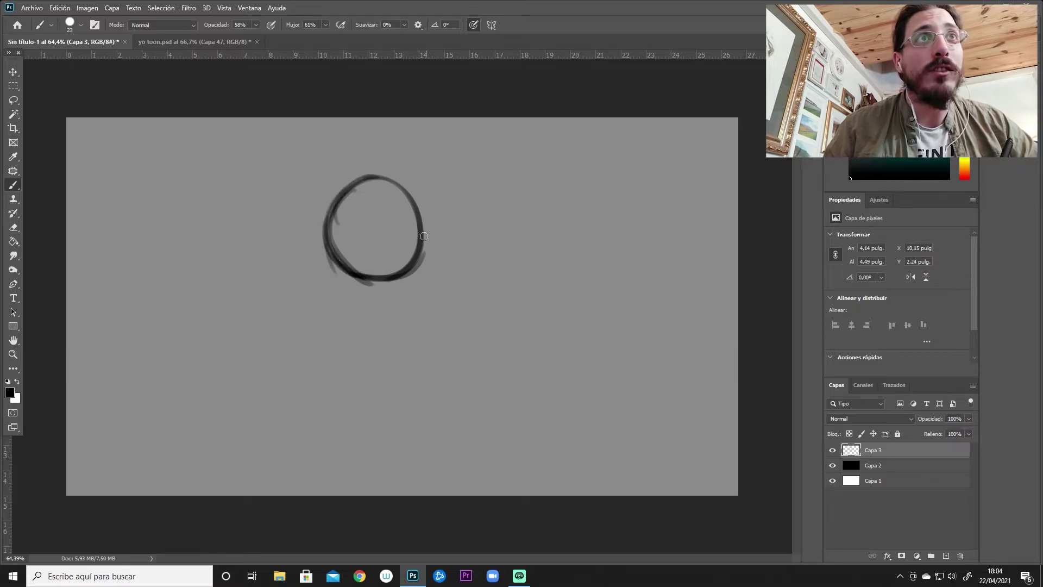
drag(368, 173, 379, 278)
drag(332, 228, 407, 211)
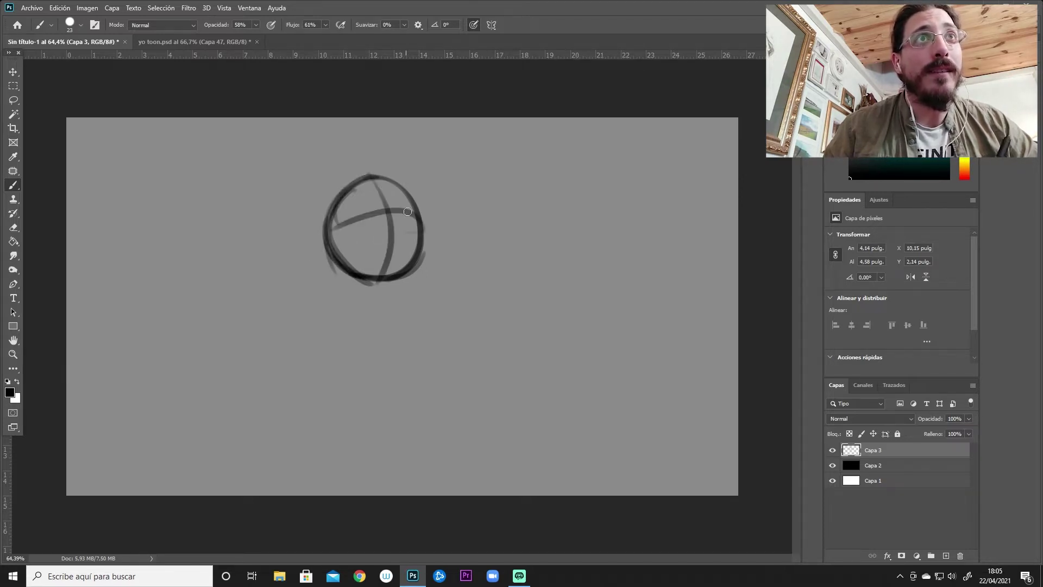
mouse_move(341, 226)
mouse_down()
mouse_move(408, 210)
mouse_move(366, 222)
mouse_up()
drag(400, 227, 371, 252)
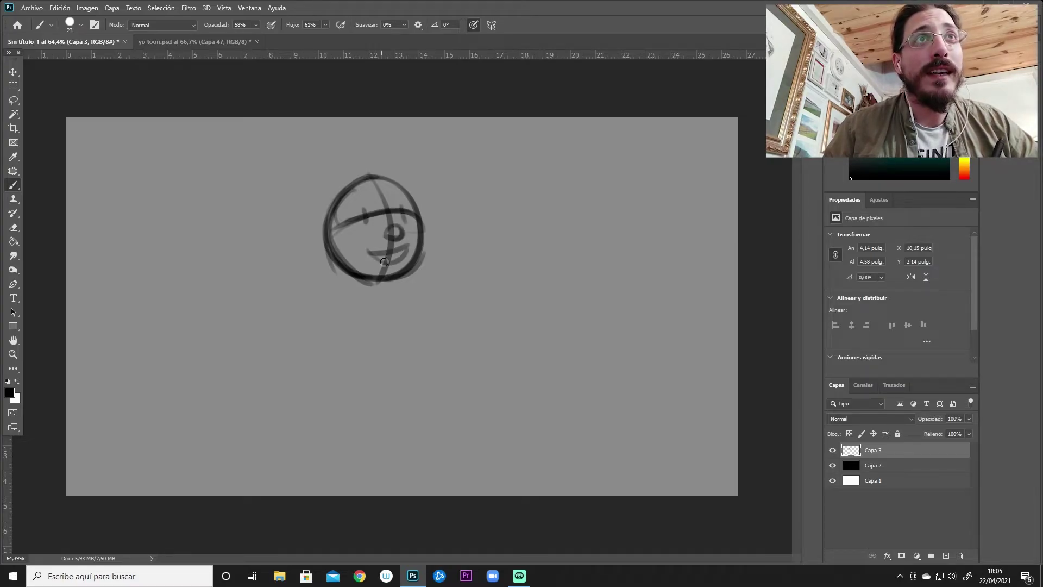
drag(337, 208, 338, 217)
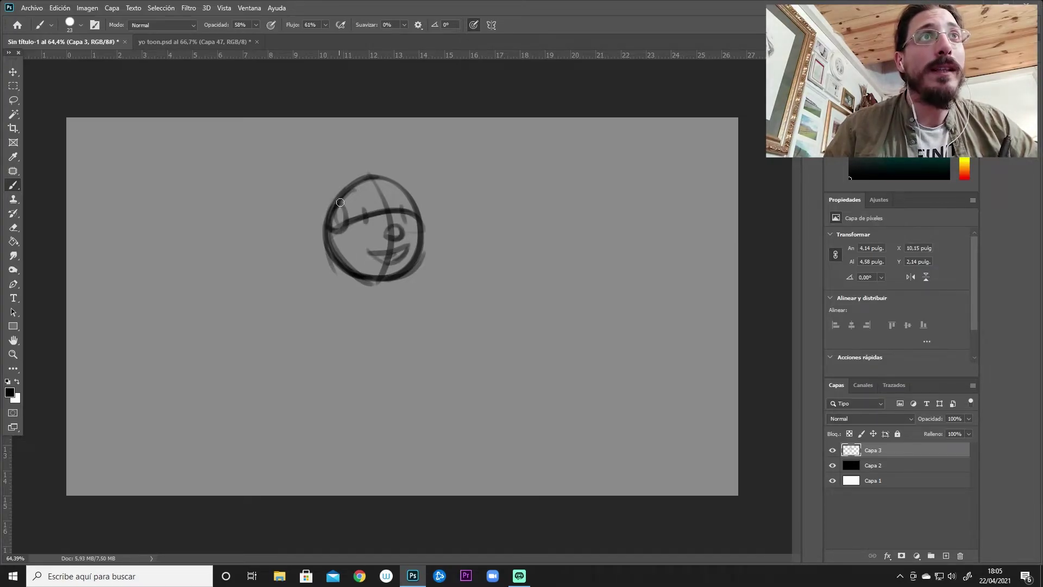
mouse_move(340, 265)
mouse_down()
mouse_move(327, 307)
mouse_move(411, 301)
mouse_up()
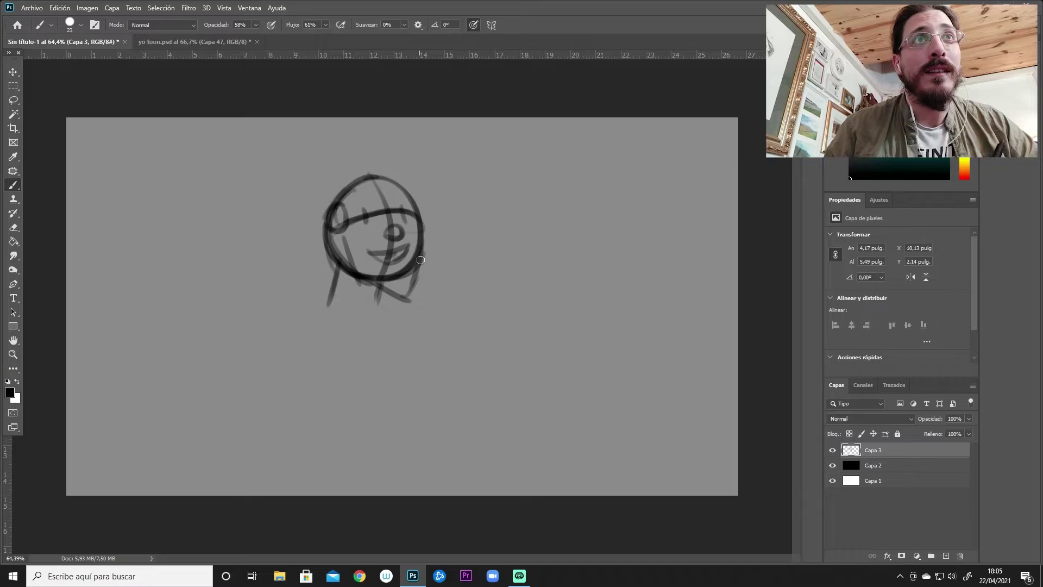
drag(409, 302, 362, 279)
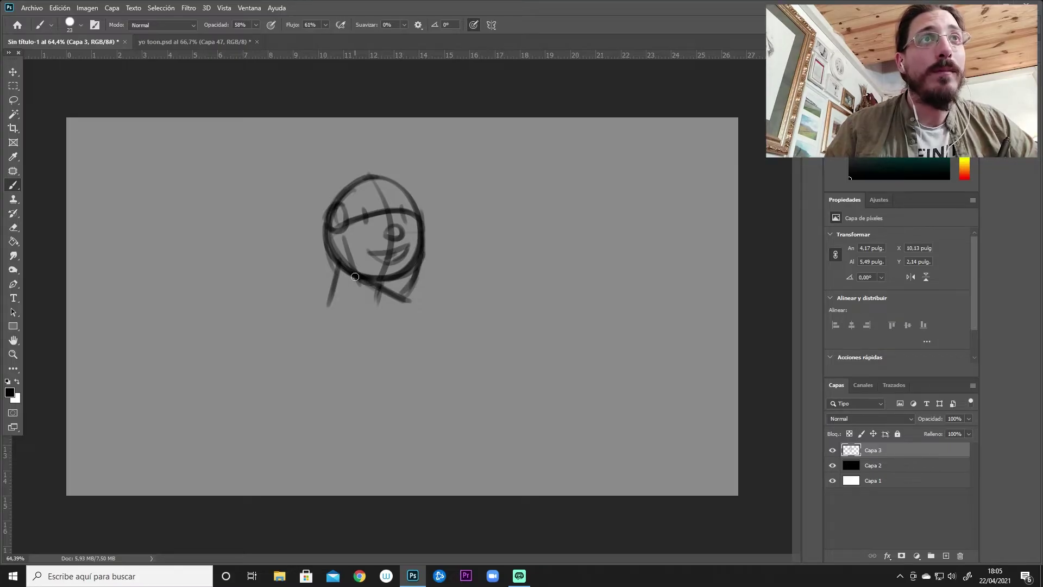
drag(325, 217, 335, 261)
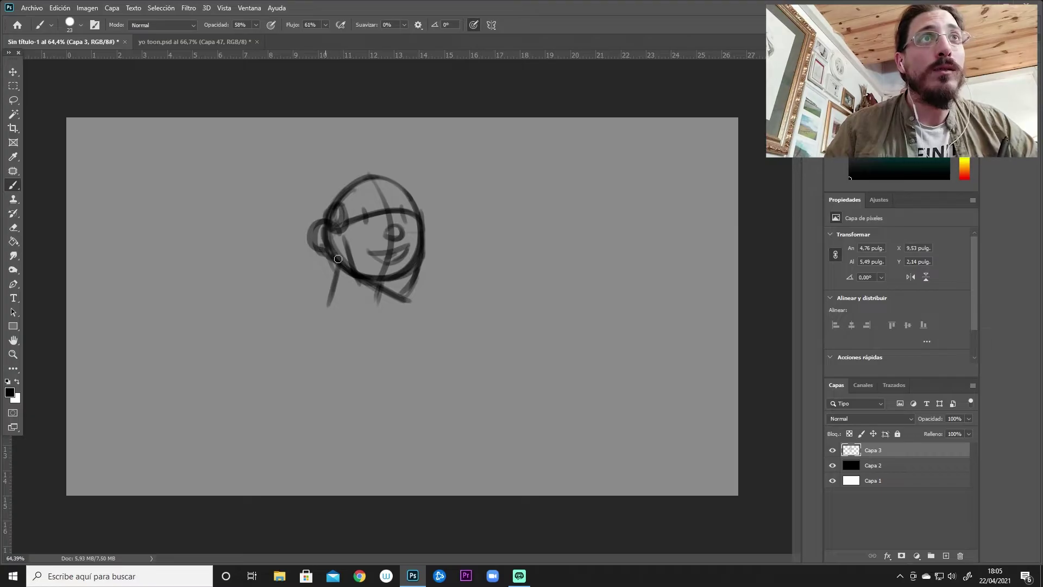
Sketch the neck, both shoulders, torso lines and chest lines below the head
drag(378, 300, 352, 333)
drag(326, 304, 345, 325)
drag(330, 287, 282, 332)
drag(380, 294, 431, 330)
mouse_move(420, 330)
mouse_down()
mouse_move(399, 383)
mouse_move(363, 414)
mouse_move(307, 398)
mouse_up()
drag(276, 337, 274, 356)
drag(364, 403, 357, 413)
drag(375, 330, 374, 361)
drag(368, 353, 365, 380)
mouse_move(418, 337)
mouse_down()
mouse_move(365, 376)
mouse_move(281, 348)
mouse_up()
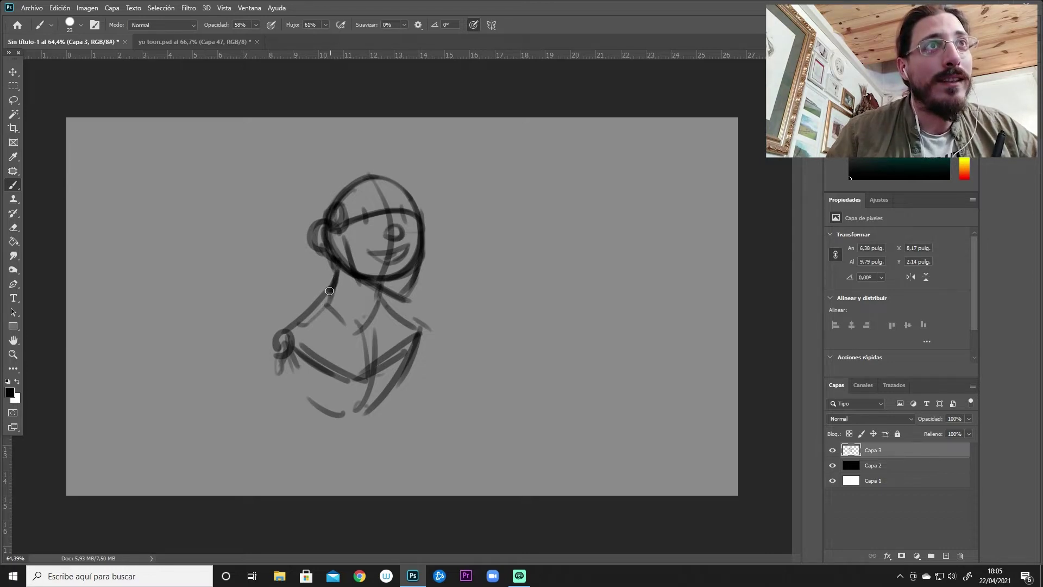
Sketch the left arm from a shoulder joint circle down to a hand
mouse_move(296, 322)
mouse_down()
mouse_move(275, 341)
mouse_move(260, 388)
mouse_move(268, 341)
mouse_move(255, 384)
mouse_up()
mouse_move(293, 348)
mouse_down()
mouse_move(269, 387)
mouse_move(275, 438)
mouse_up()
mouse_move(269, 384)
mouse_down()
mouse_move(262, 418)
mouse_move(237, 438)
mouse_move(280, 451)
mouse_up()
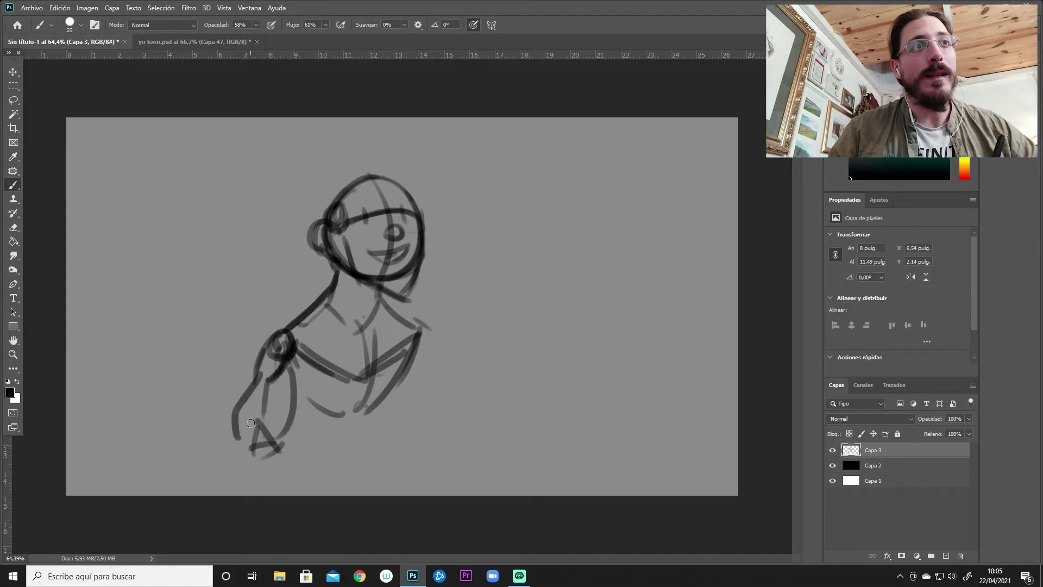
drag(249, 419, 242, 453)
drag(264, 439, 323, 461)
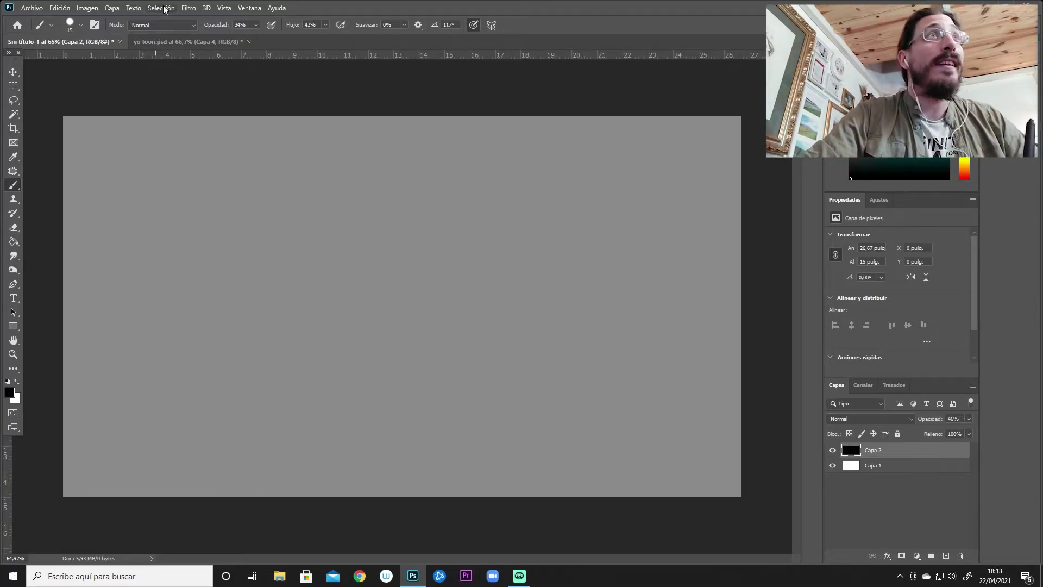
In yo toon.psd, keep the pressure brush preset and hide painting layer Capa 46 to reveal the sketch
click(179, 42)
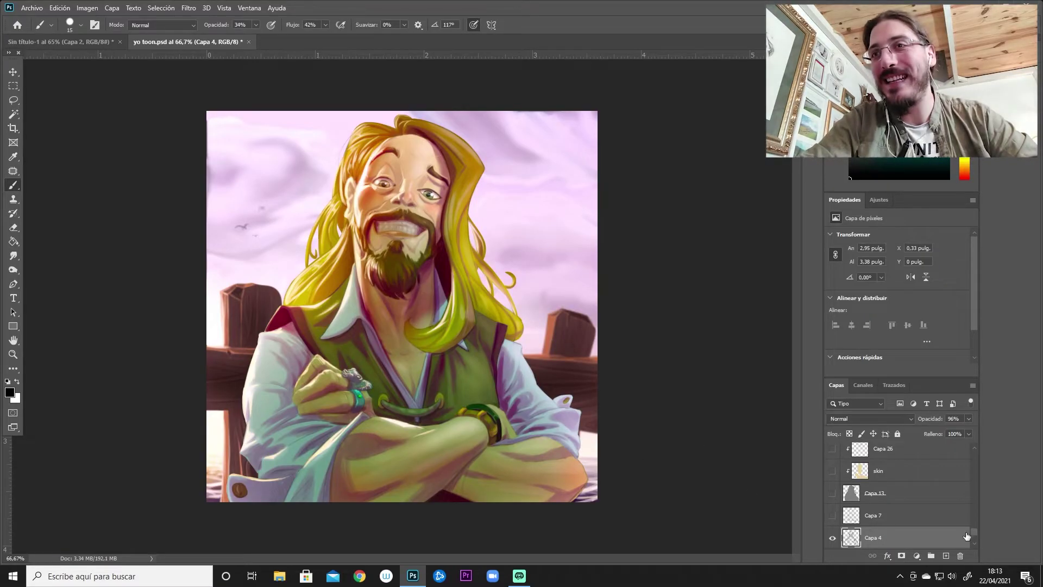
drag(974, 532, 972, 460)
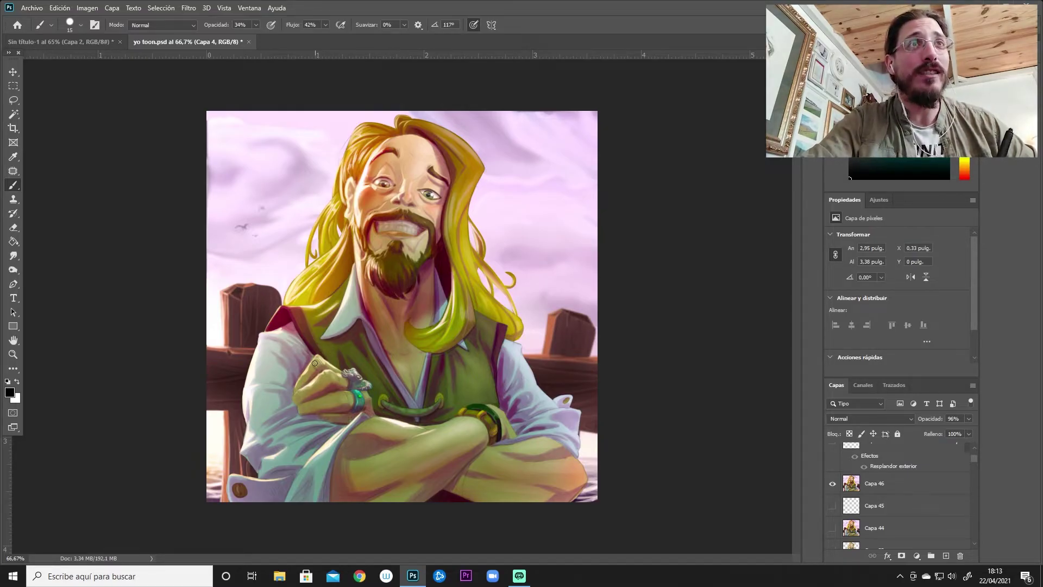
right_click(314, 199)
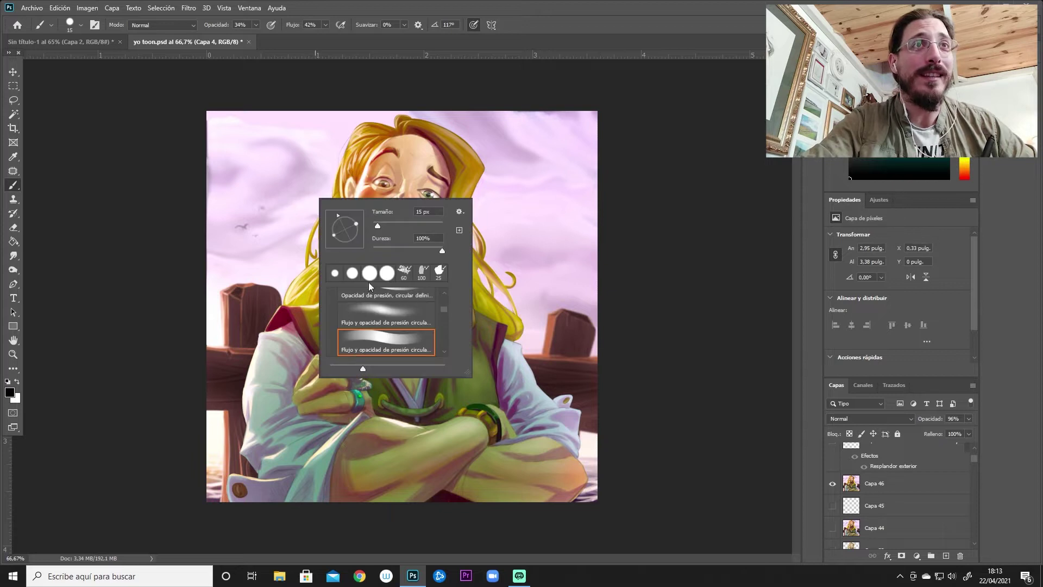
click(384, 312)
click(357, 338)
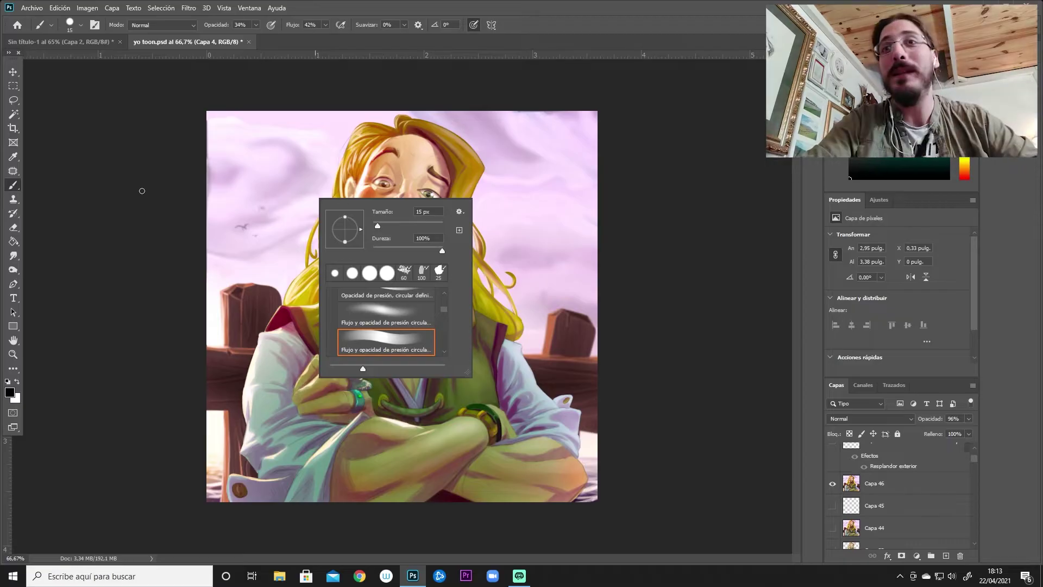
click(815, 436)
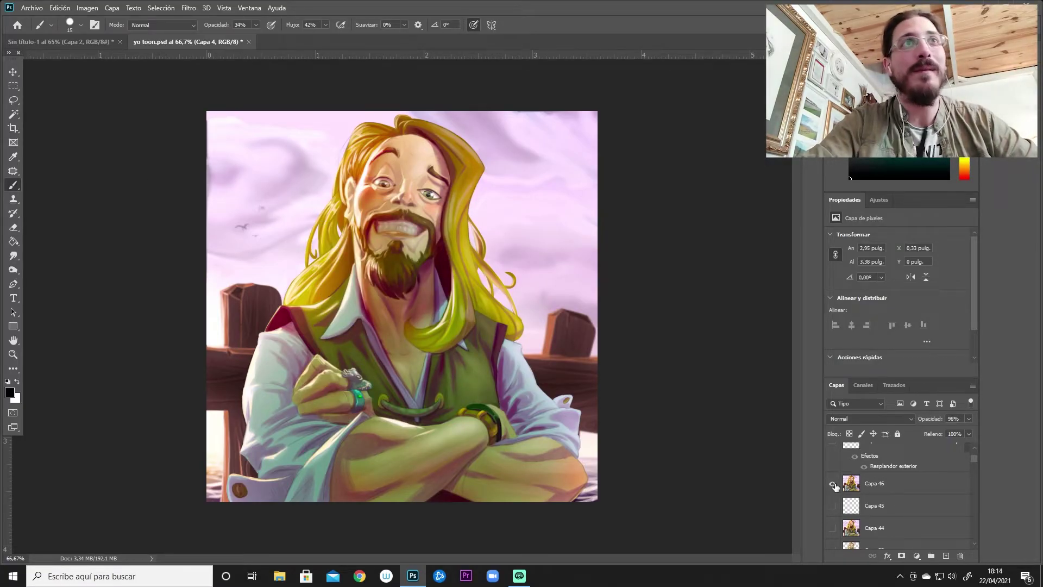
click(833, 486)
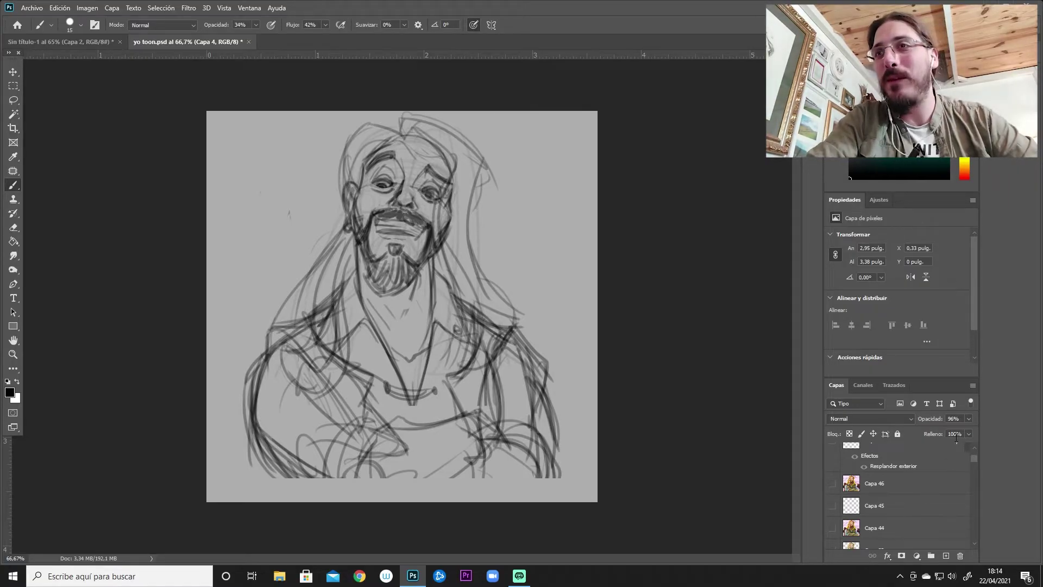
Hide the rough Capa 4 sketch to compare it with clean Capa 7, then show it again
drag(973, 471, 973, 533)
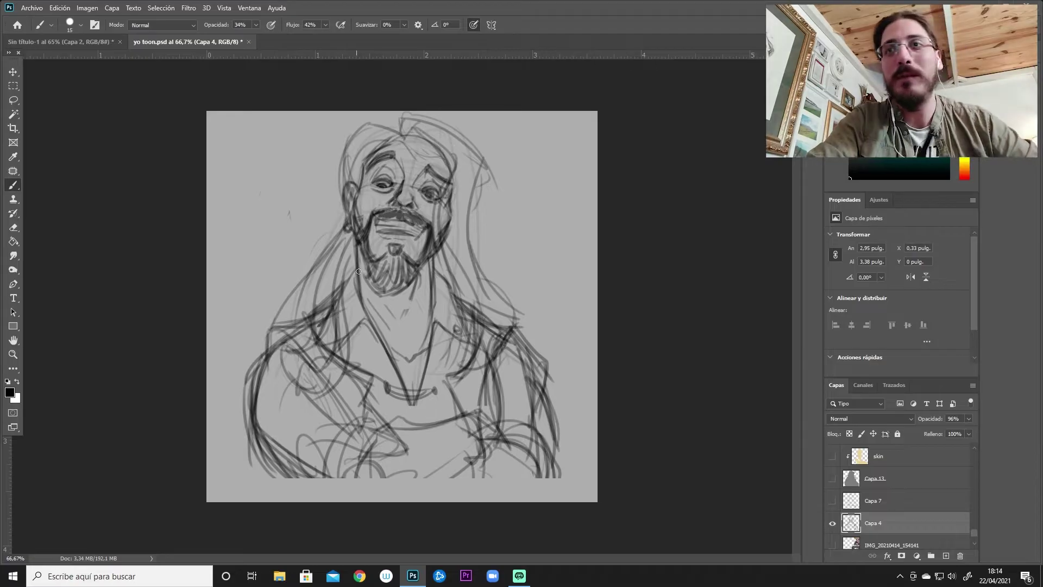
click(833, 523)
click(832, 500)
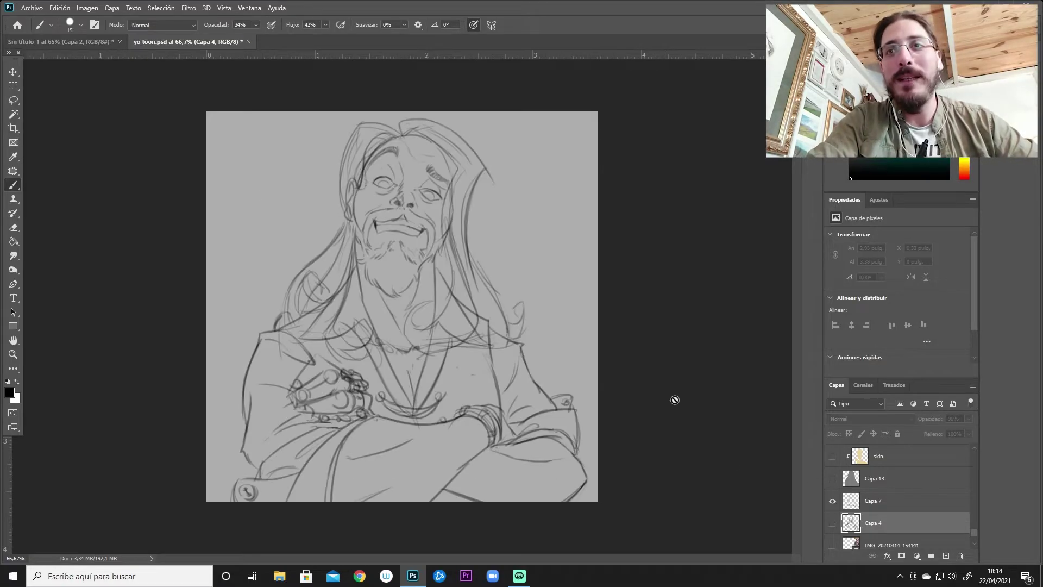
click(832, 522)
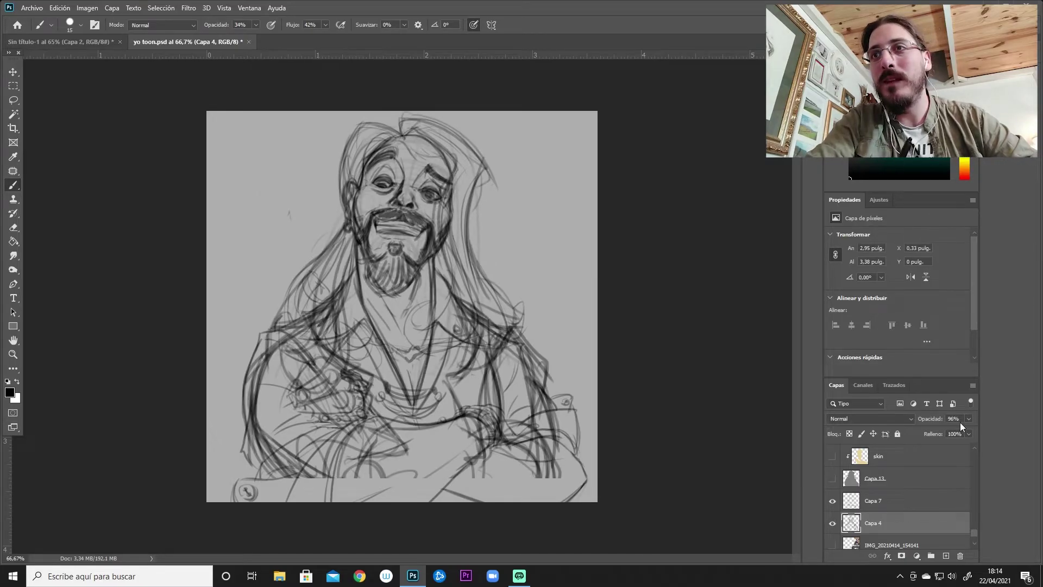
Fade the rough Capa 4 sketch to 17% opacity and make Capa 7 the active layer
click(930, 430)
drag(934, 431, 935, 431)
click(831, 501)
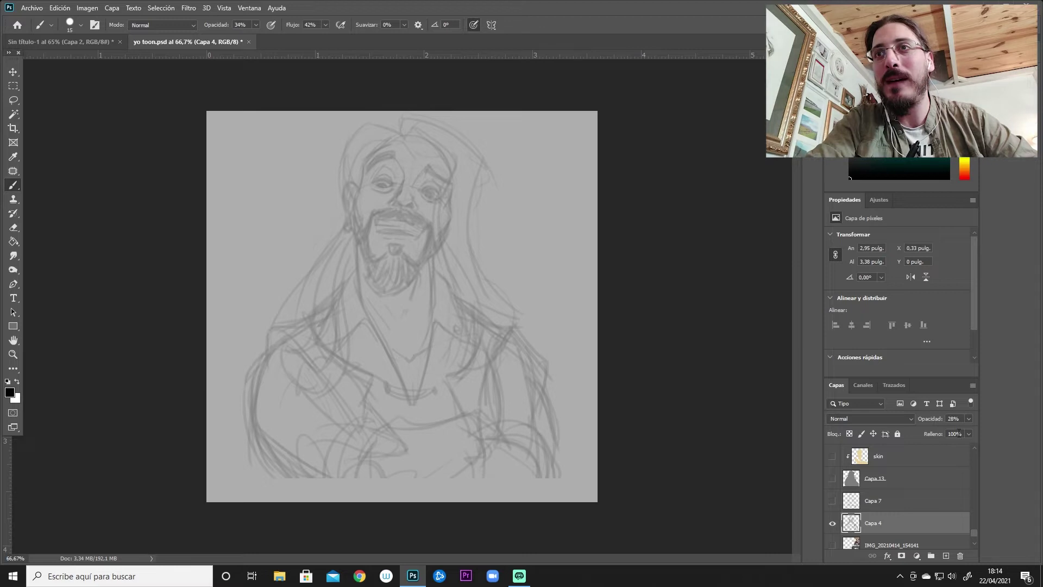
drag(930, 433, 929, 433)
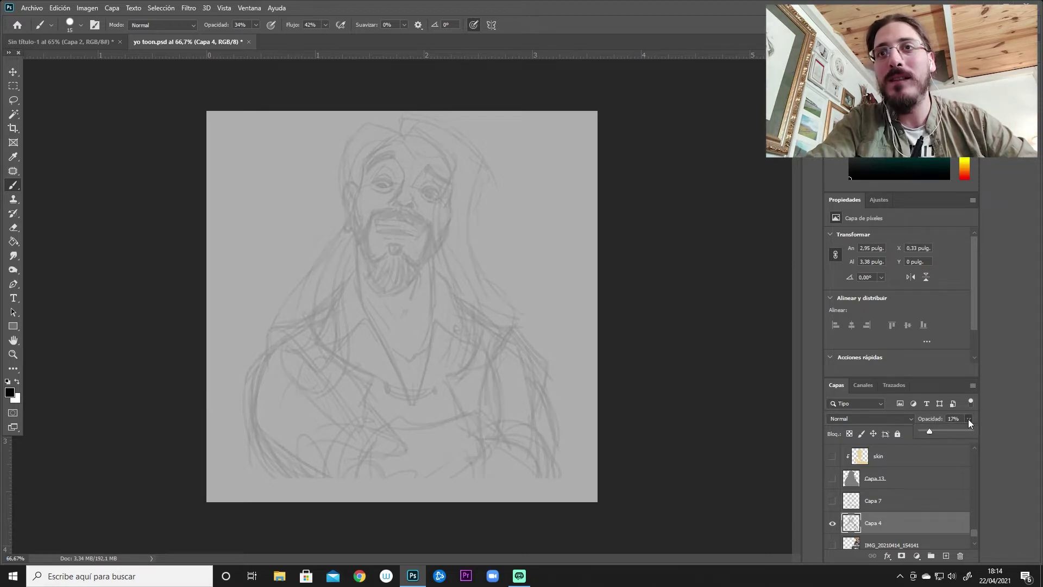
click(833, 501)
click(877, 502)
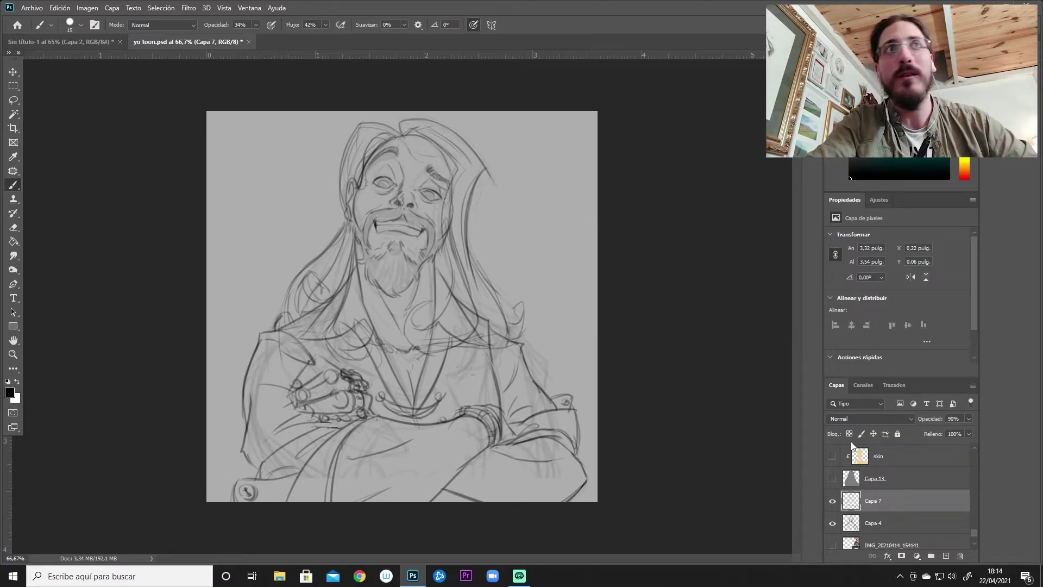
Hide and then reshow the Capa 4 and Capa 7 sketches while scrolling the Layers panel
click(833, 501)
click(833, 522)
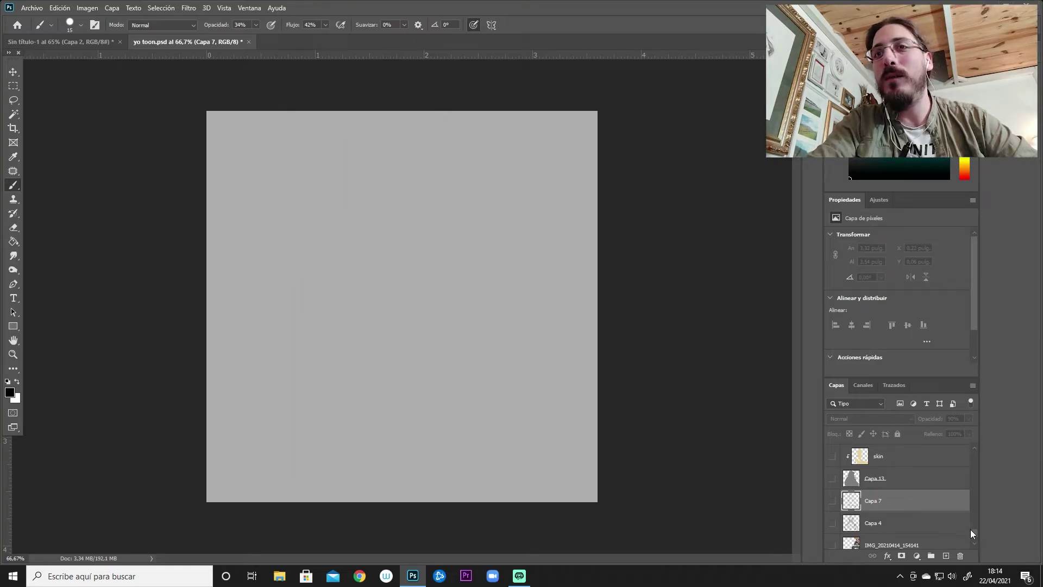
scroll(973, 527, up, 2)
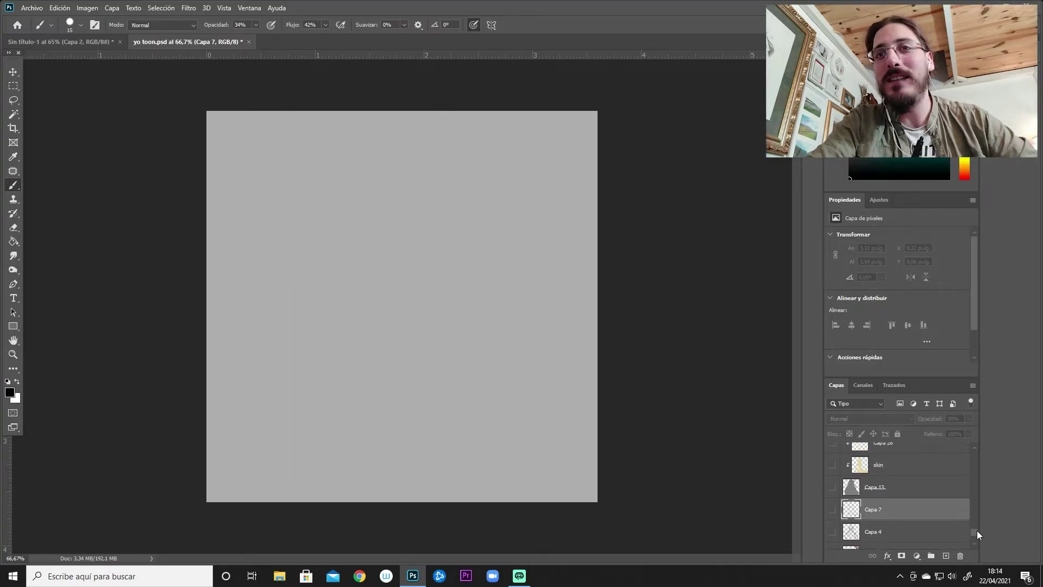
click(832, 532)
click(832, 509)
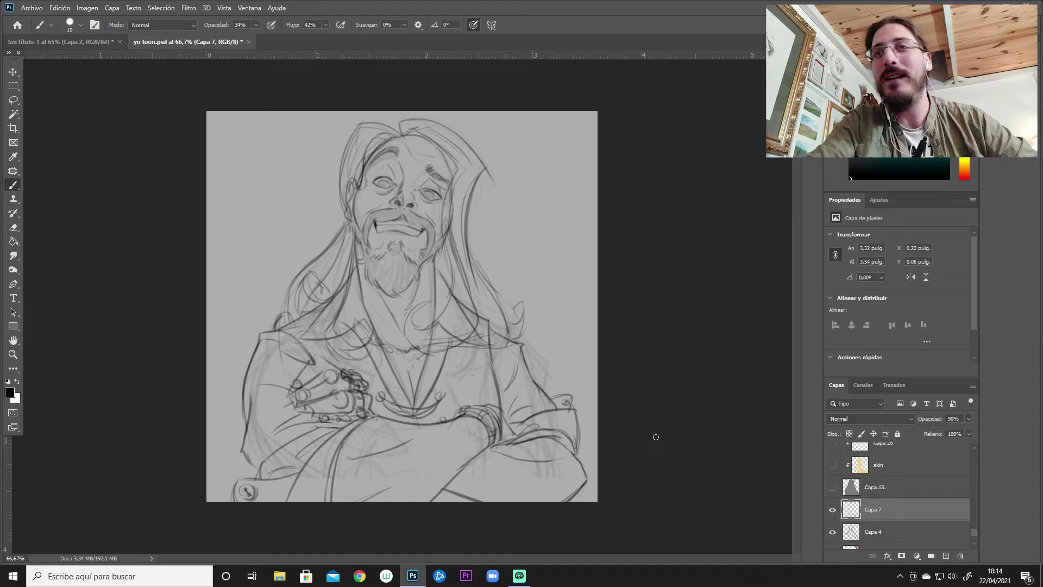
scroll(973, 529, up, 2)
scroll(973, 527, up, 1)
scroll(973, 527, up, 1)
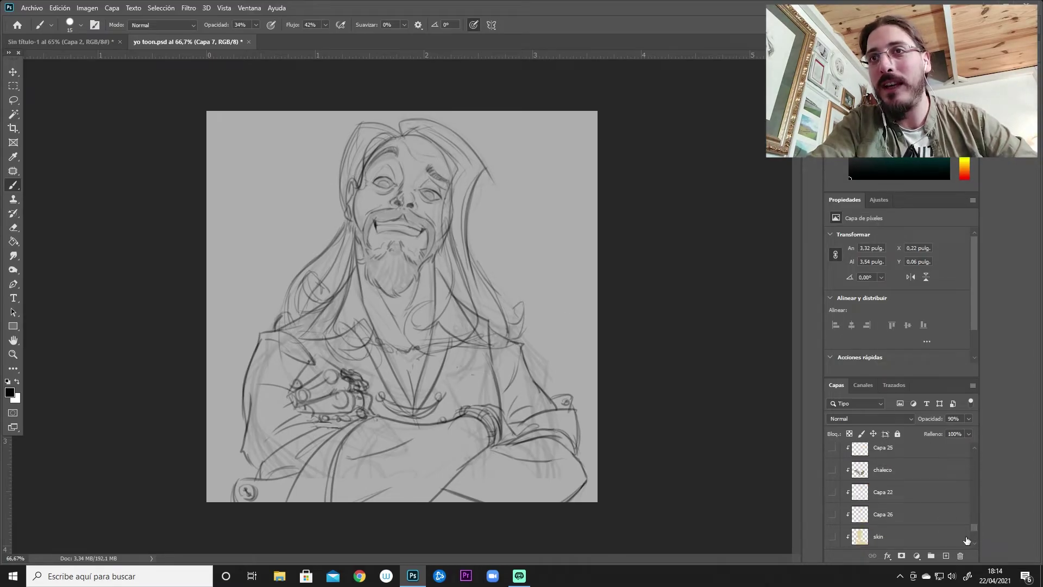
drag(974, 527, 971, 495)
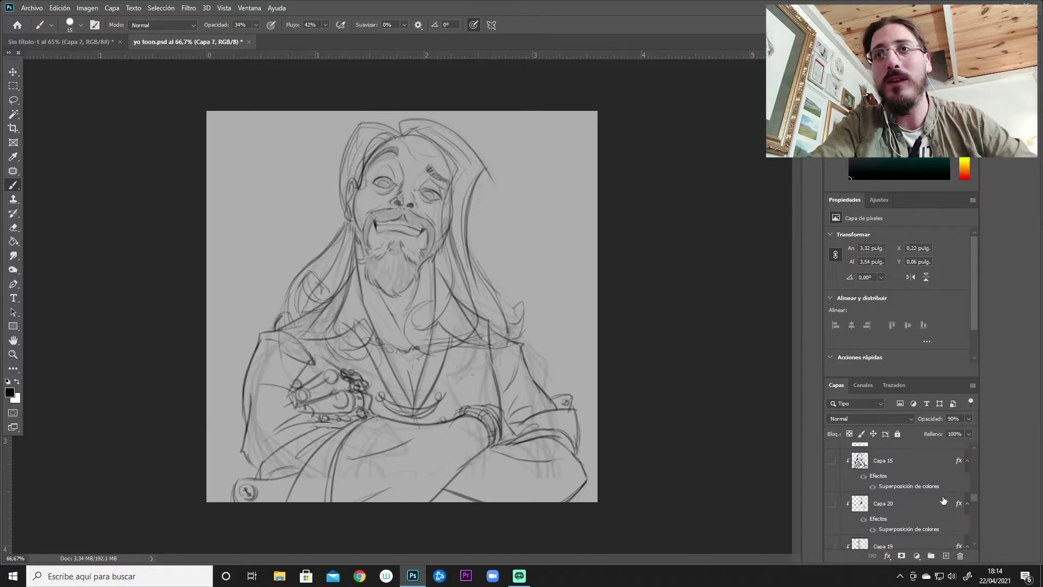
drag(973, 498, 974, 488)
Briefly preview the Capa 10 sketch lines
click(832, 485)
click(832, 465)
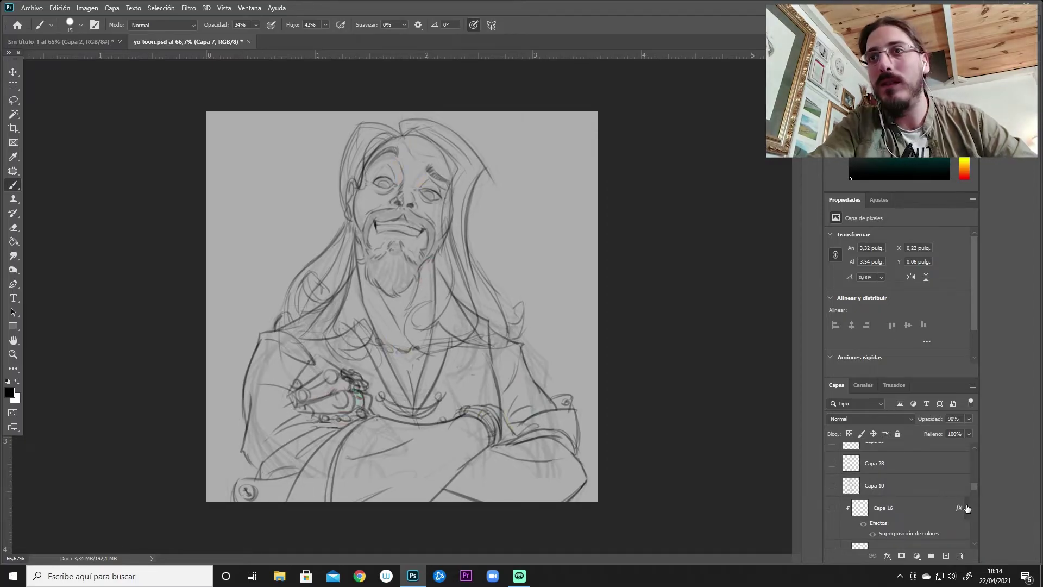
drag(976, 485, 973, 498)
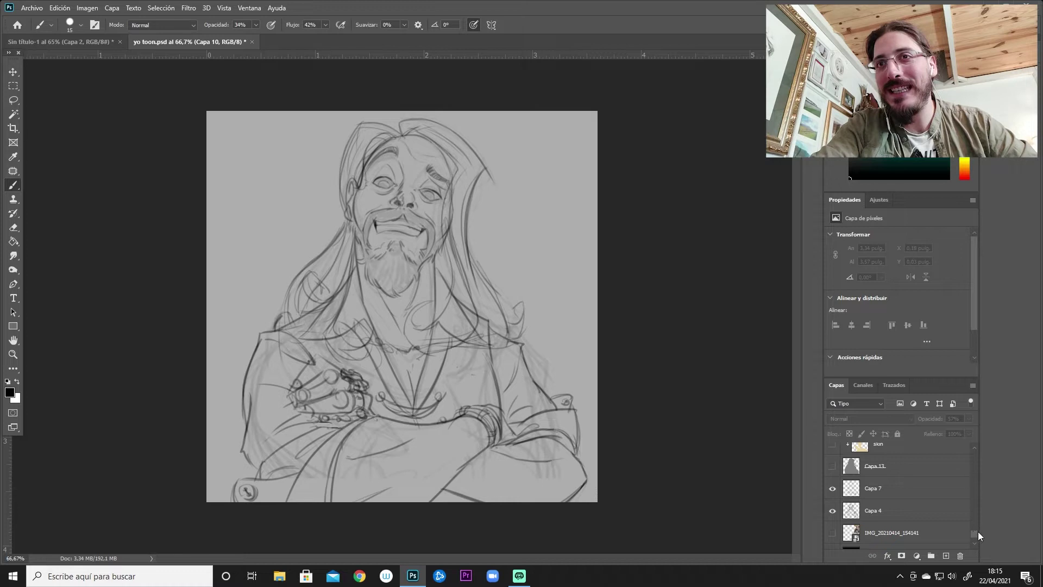
drag(973, 529, 976, 501)
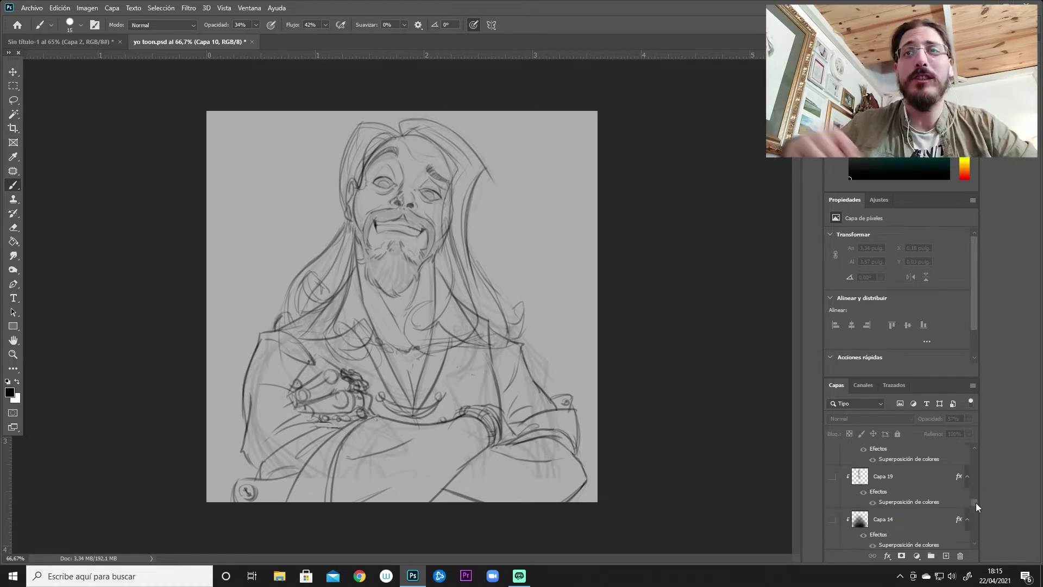
mouse_move(976, 498)
mouse_down()
mouse_move(974, 486)
mouse_move(974, 530)
mouse_up()
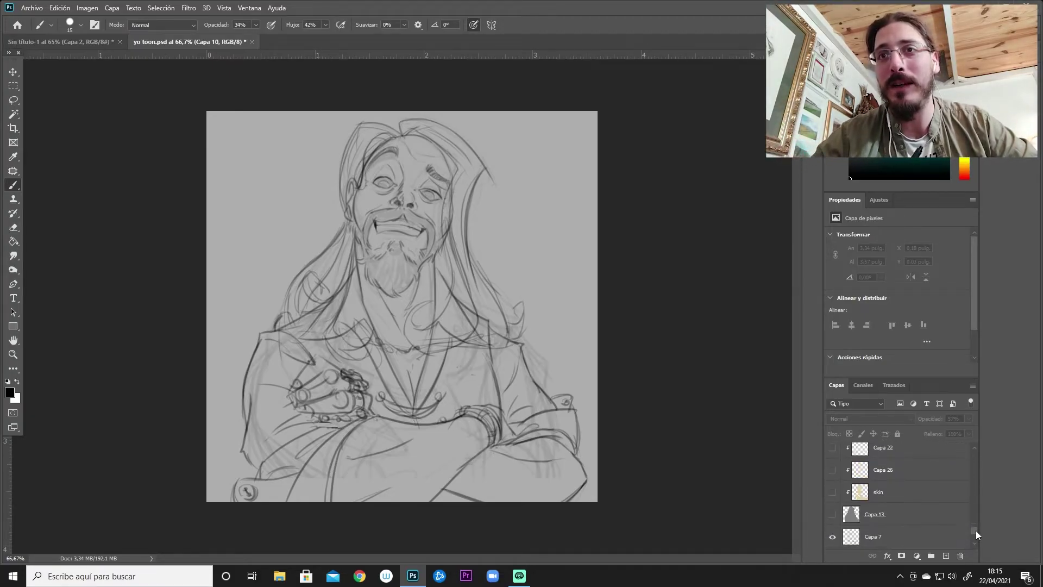
scroll(974, 543, down, 2)
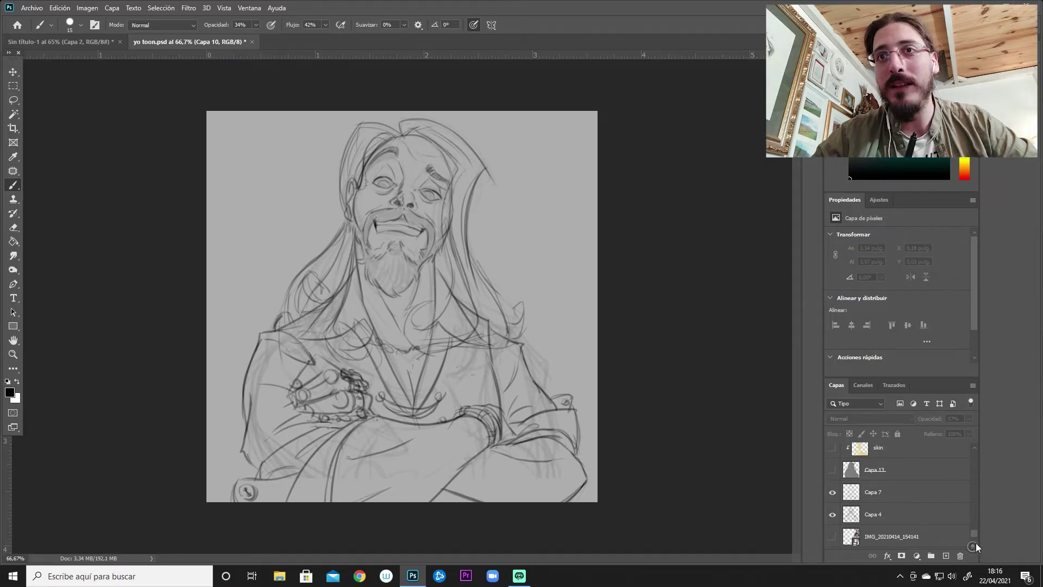
Toggle Capa 7 and Capa 10 to compare sketch stages, leaving the light clean sketch visible
click(833, 494)
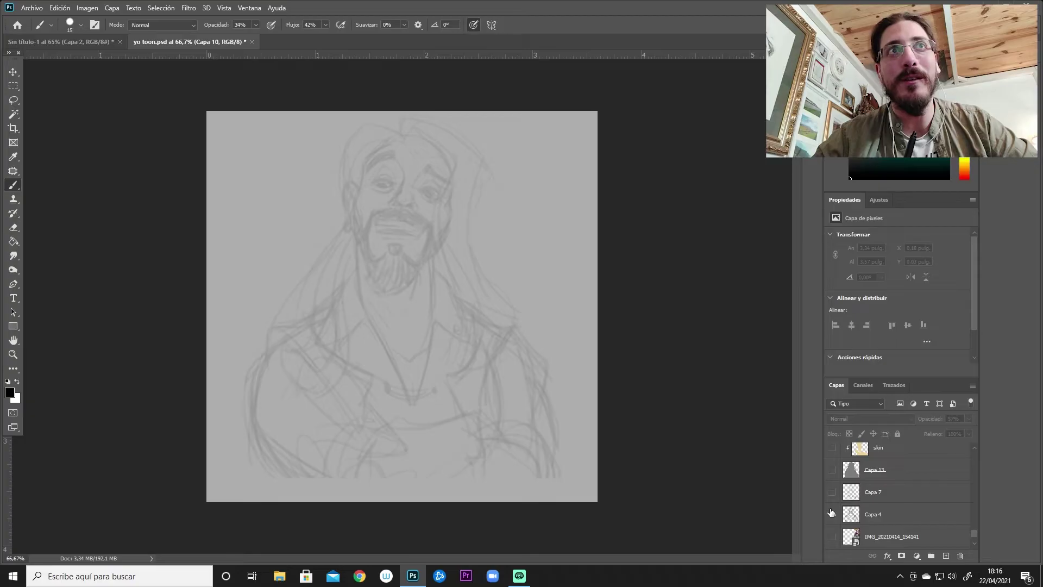
drag(831, 512, 833, 493)
mouse_move(973, 531)
mouse_down()
mouse_move(976, 485)
mouse_move(978, 494)
mouse_up()
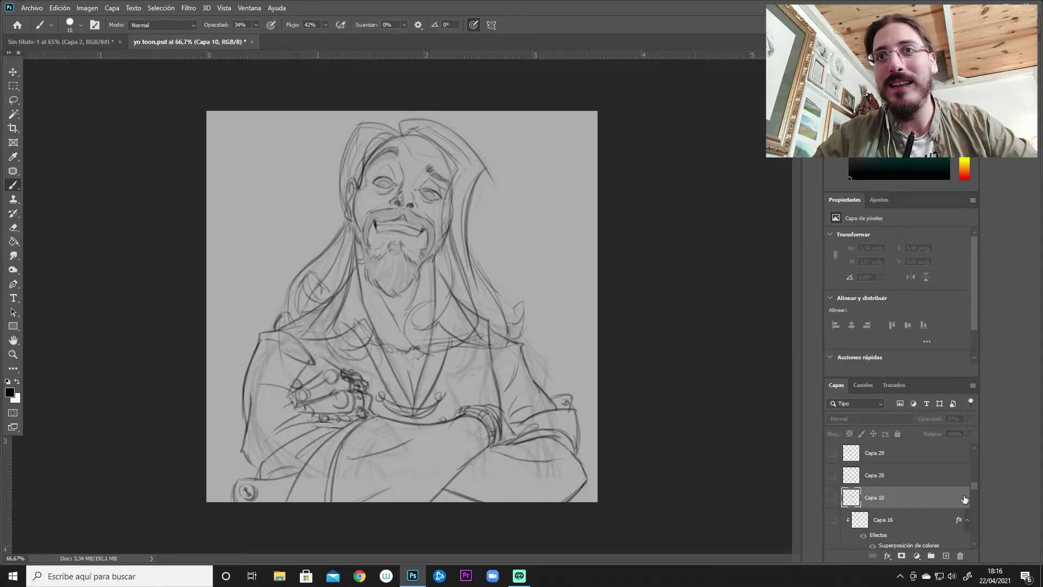
click(834, 499)
drag(973, 484, 975, 534)
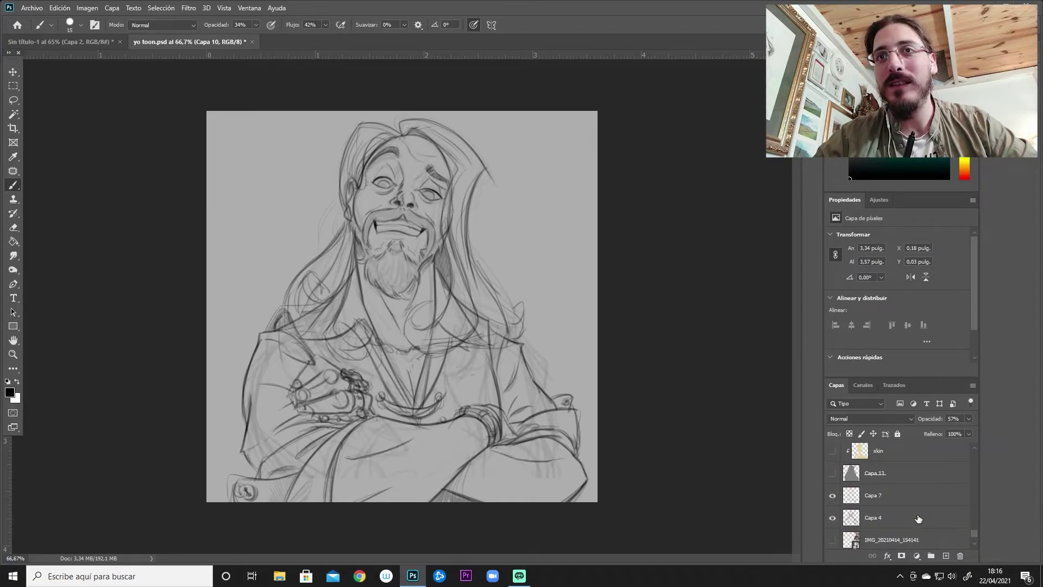
click(832, 495)
click(832, 517)
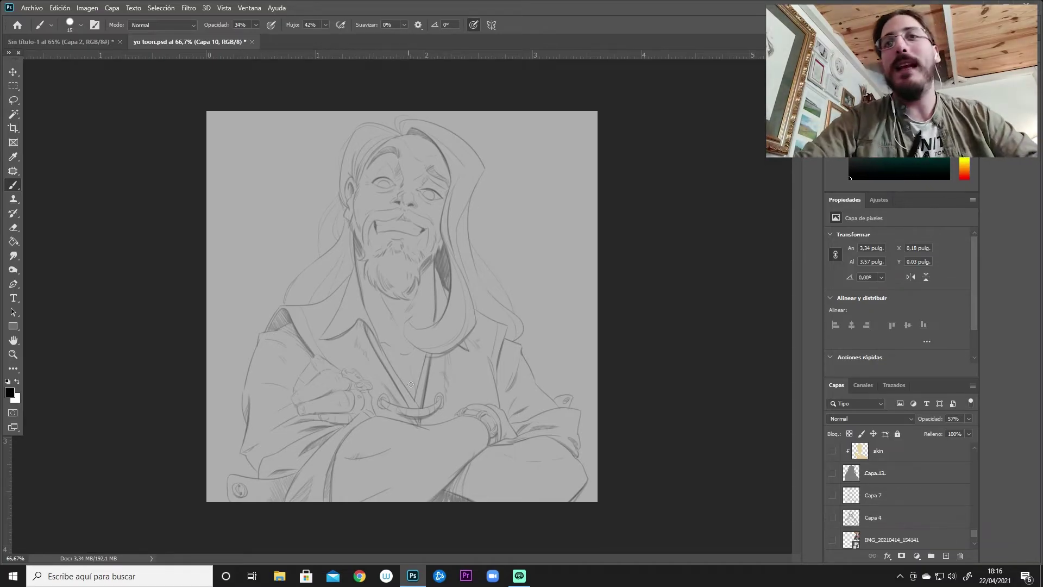
right_click(526, 293)
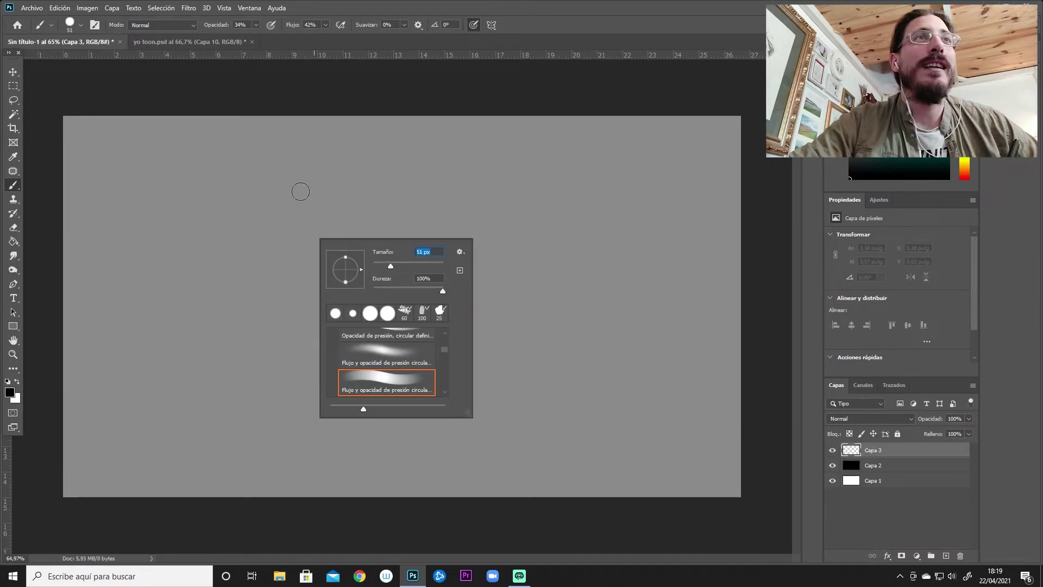
Paint two vertical grey strokes, the second one darker after raising flow to 77%
click(276, 240)
drag(265, 148, 283, 442)
click(255, 24)
click(325, 24)
drag(330, 37, 341, 39)
drag(354, 155, 384, 441)
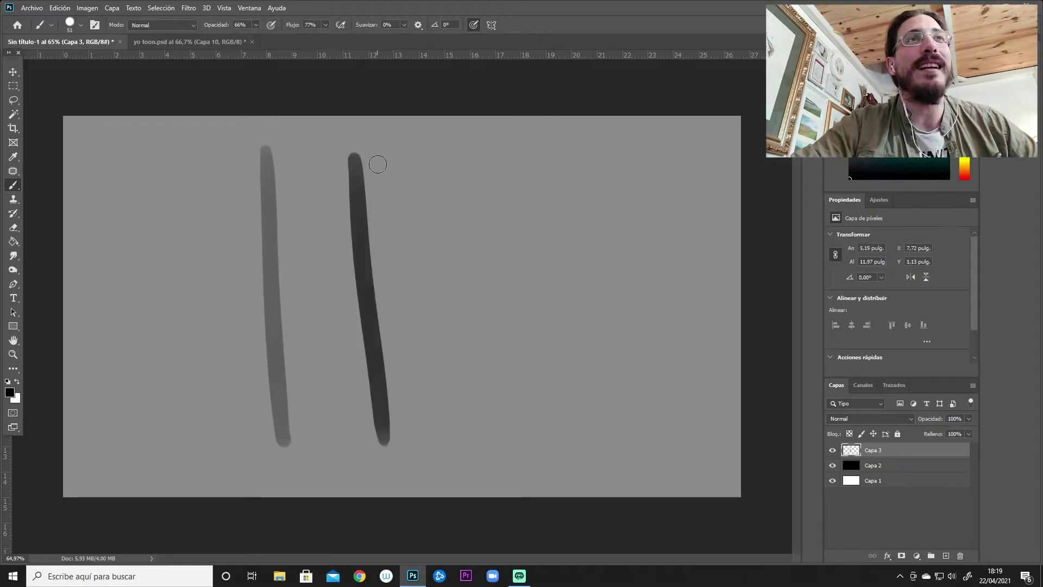
Shrink the brush to 10 px and draw thin looping freehand lines across the canvas
right_click(459, 278)
drag(569, 343, 571, 340)
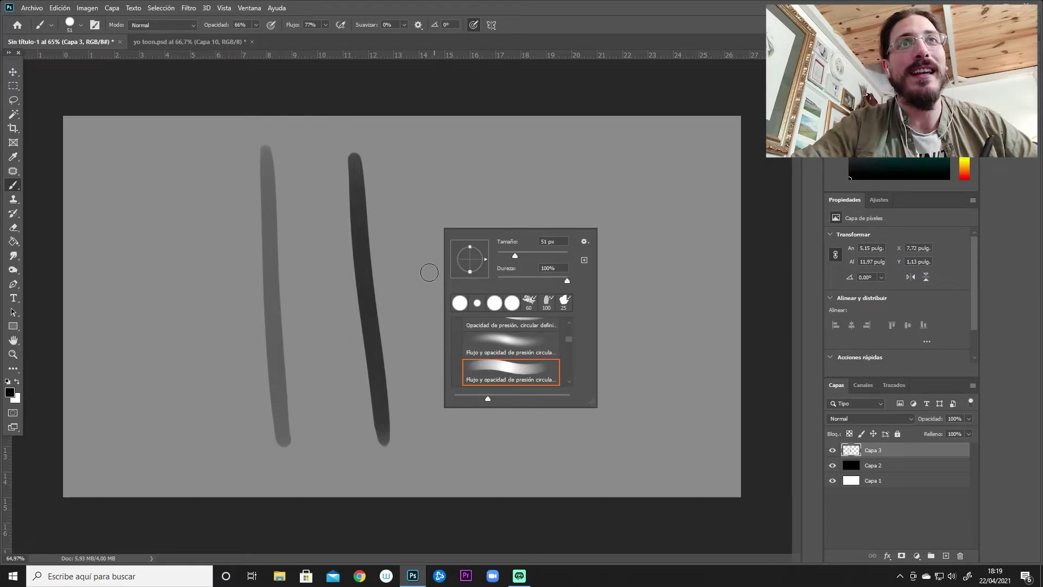
drag(501, 245, 485, 247)
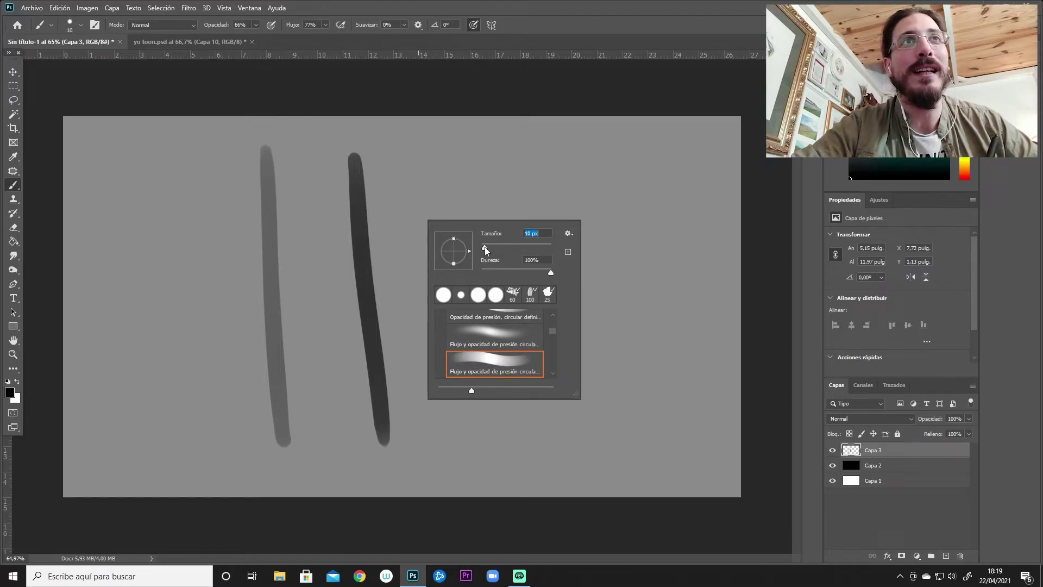
drag(403, 162, 410, 277)
right_click(410, 278)
drag(439, 171, 389, 461)
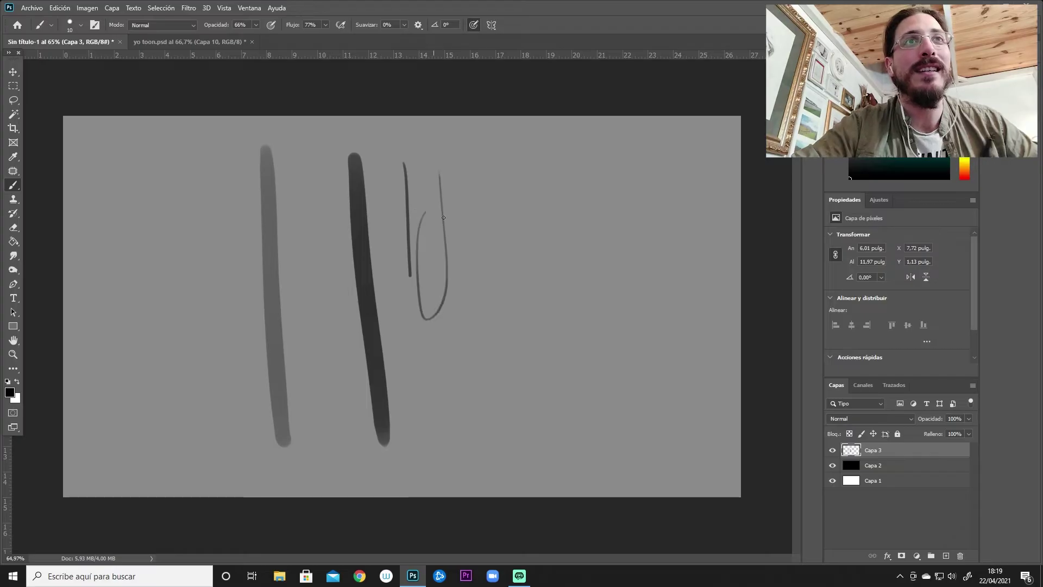
drag(318, 396, 142, 258)
drag(103, 310, 274, 233)
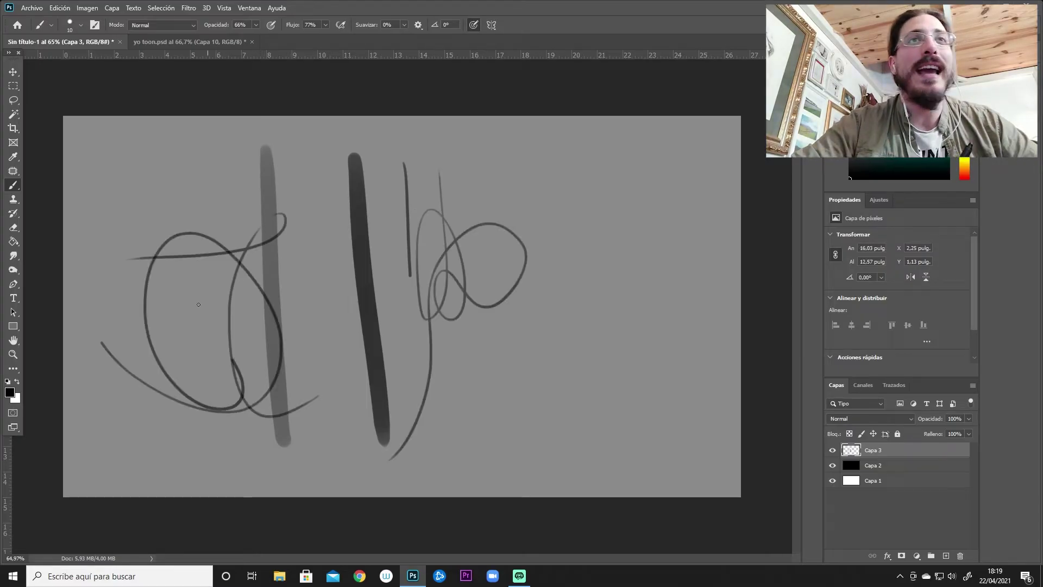
drag(157, 119, 535, 405)
drag(380, 435, 646, 187)
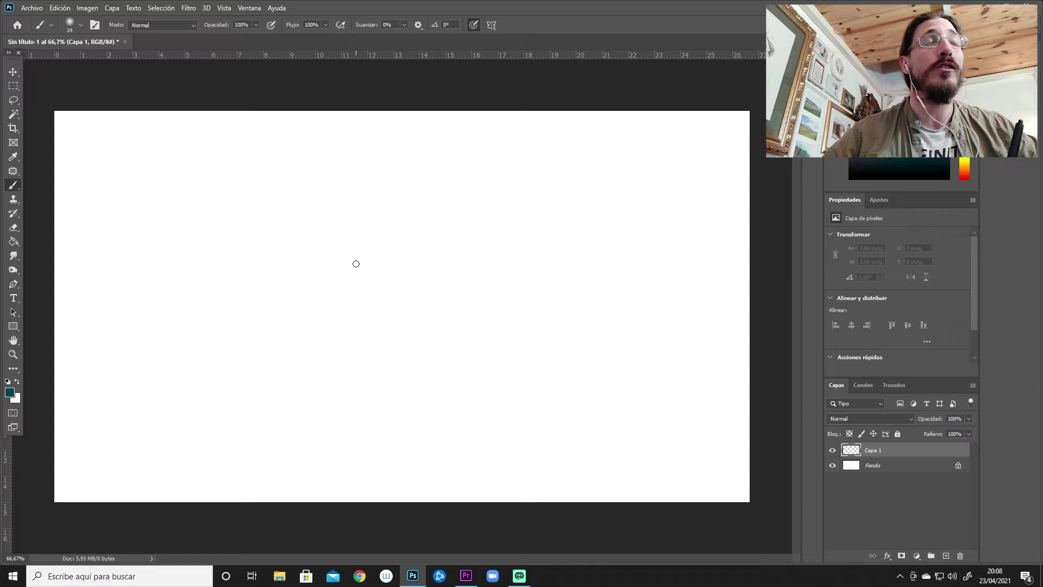
Choose the hard round 'Flujo y opacidad de presión' brush preset at 23 px
right_click(350, 227)
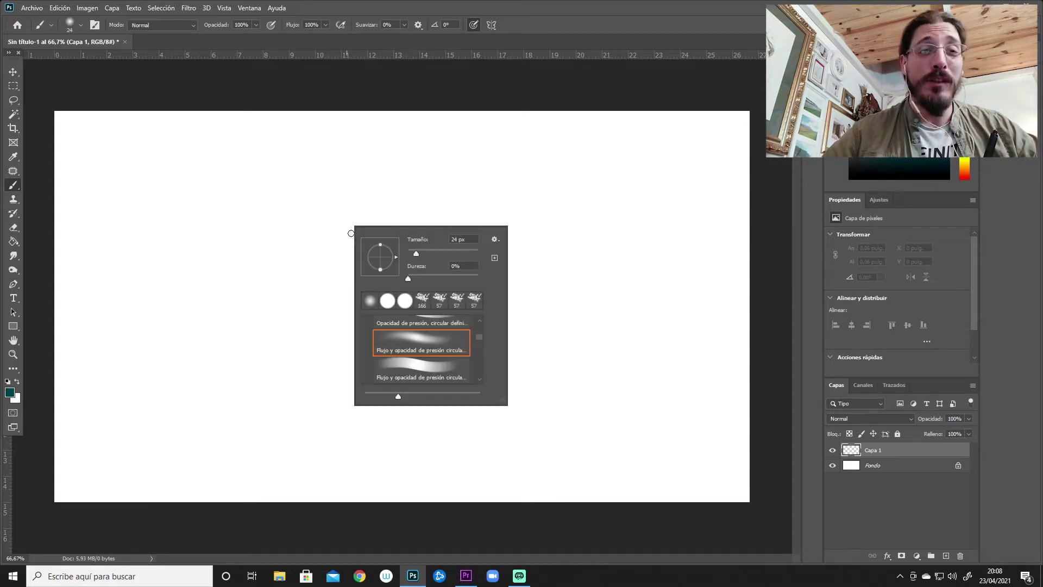
click(433, 373)
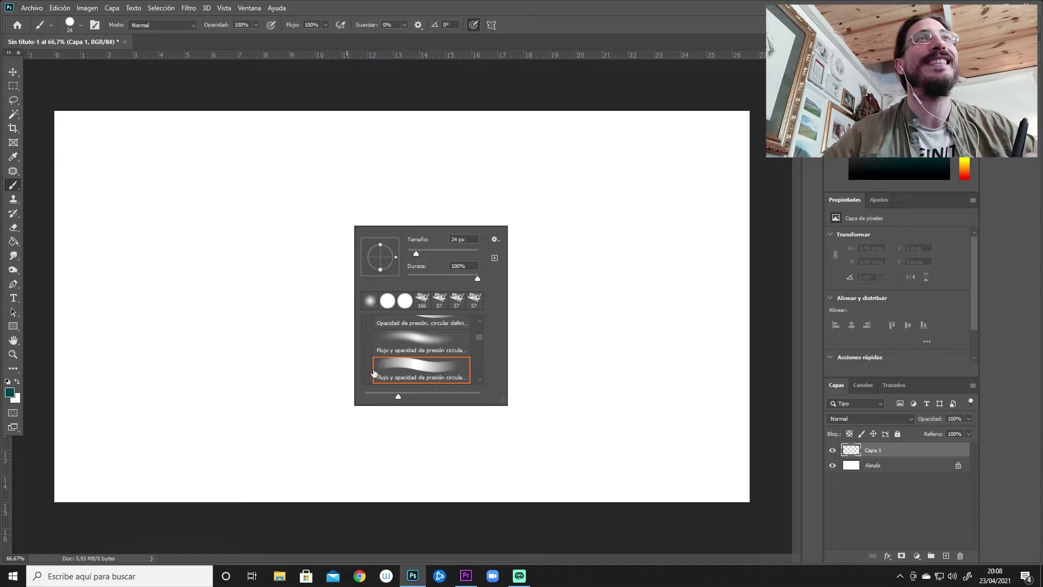
click(253, 87)
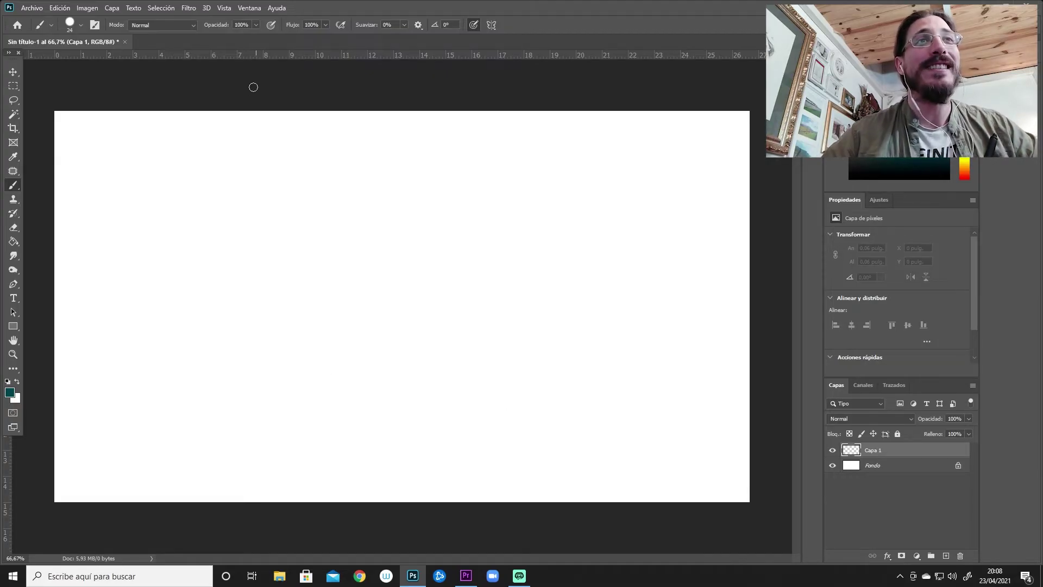
right_click(342, 267)
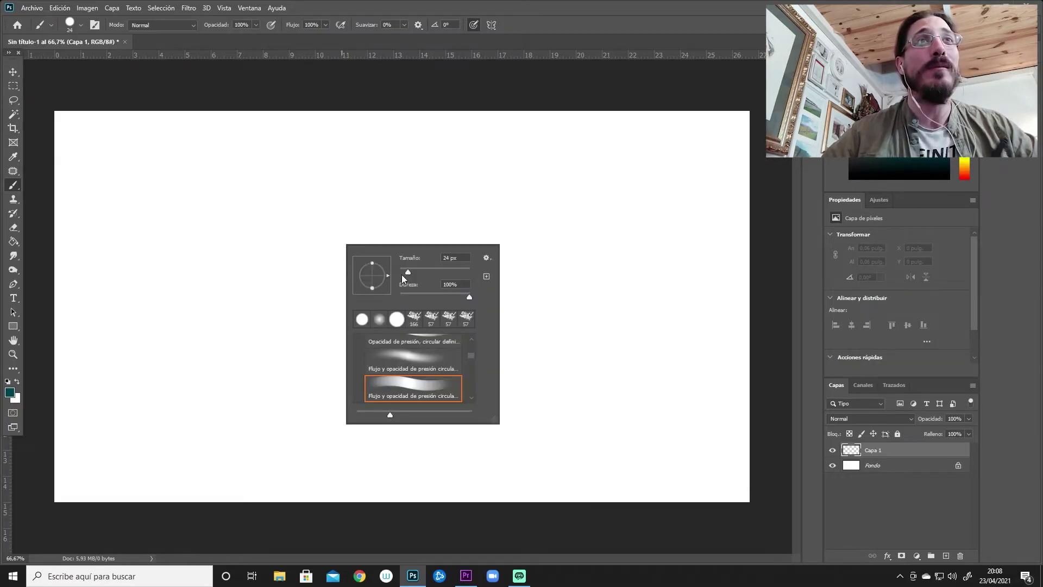
drag(405, 271, 403, 272)
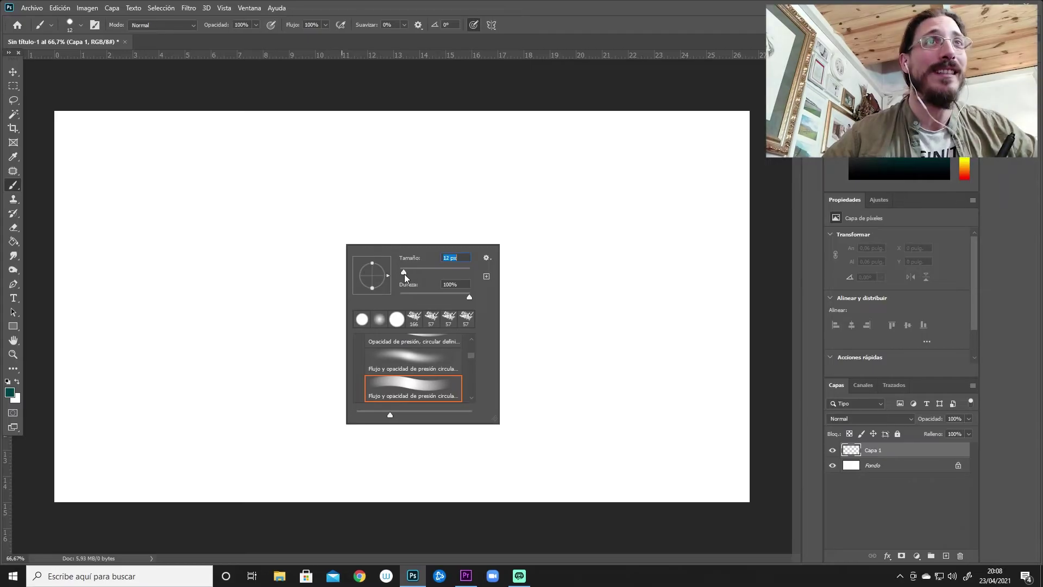
drag(404, 273, 406, 274)
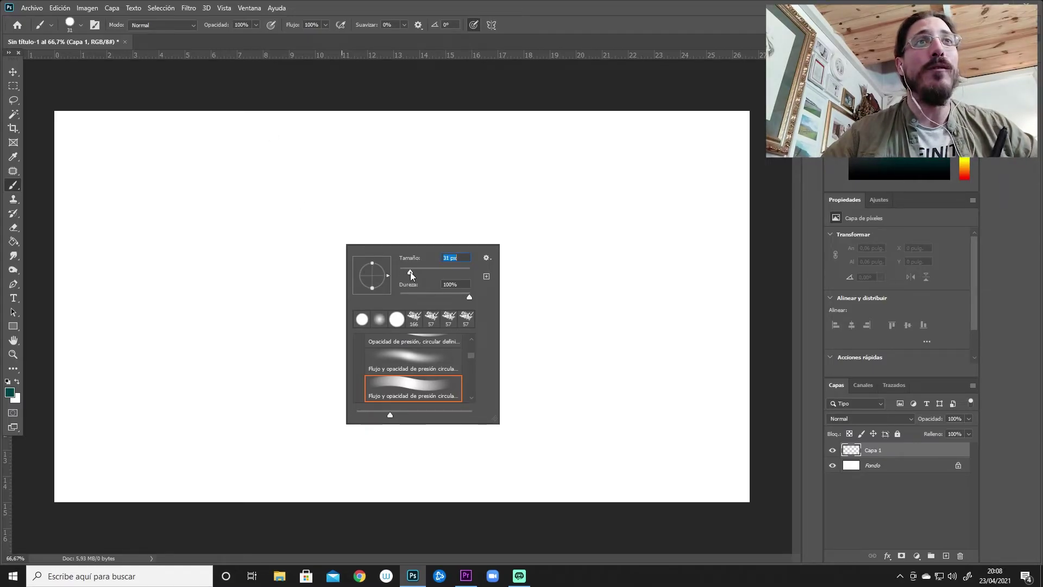
drag(403, 275, 409, 273)
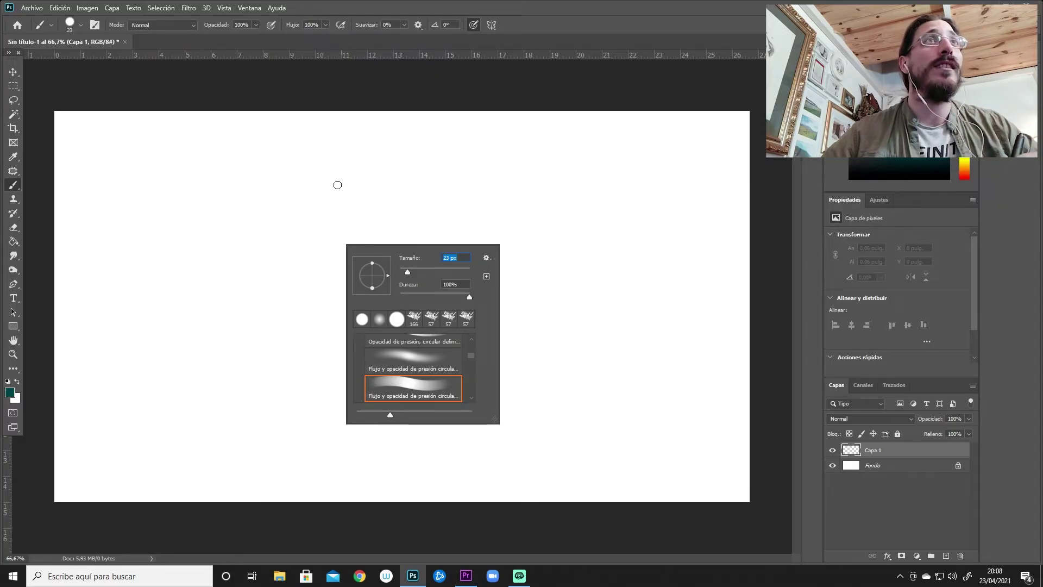
Set brush opacity to 73% and flow to 79%, then paint a teal diagonal stroke
click(256, 25)
drag(255, 37, 234, 38)
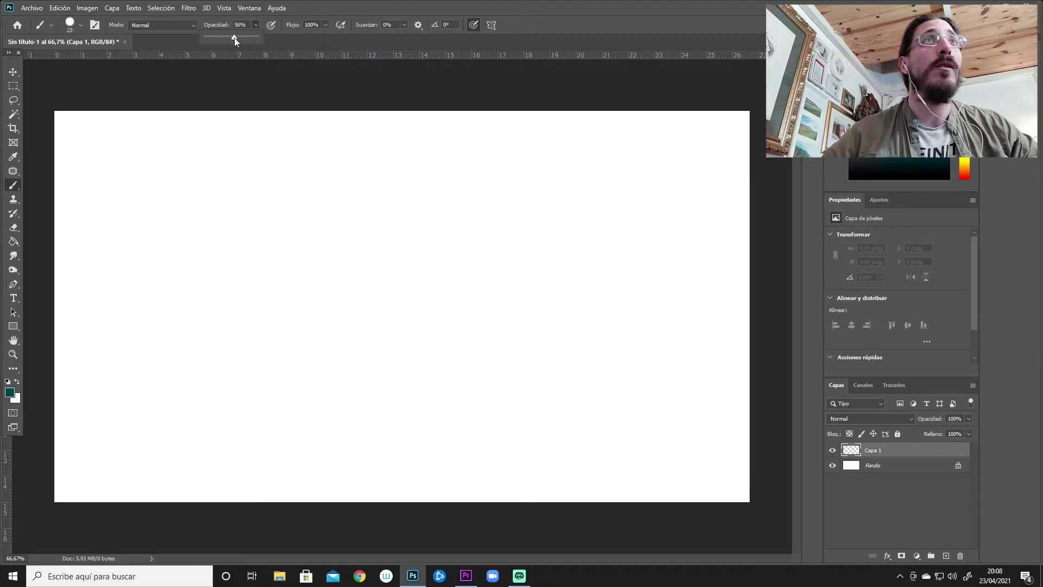
click(326, 25)
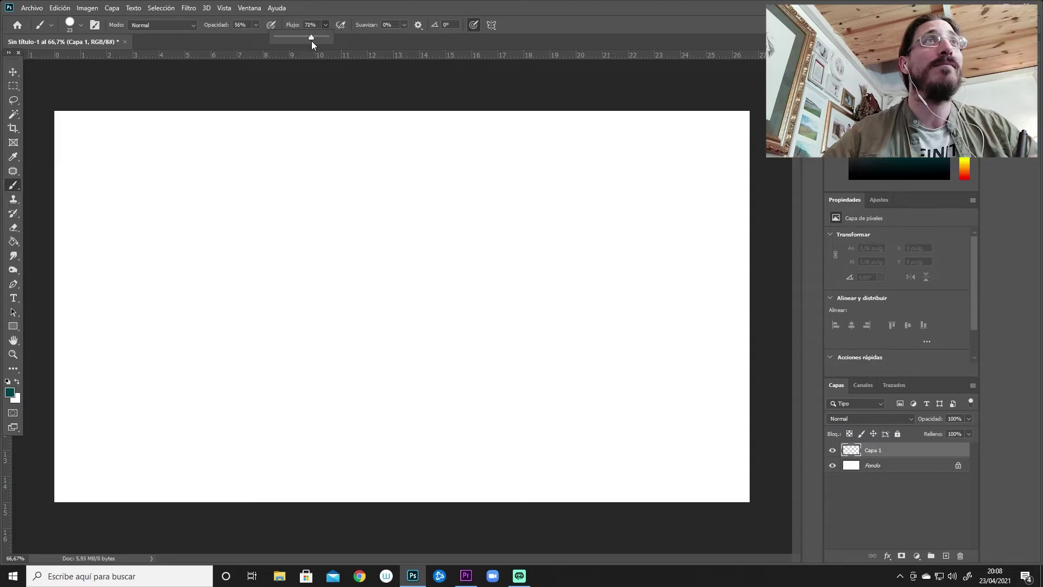
click(255, 26)
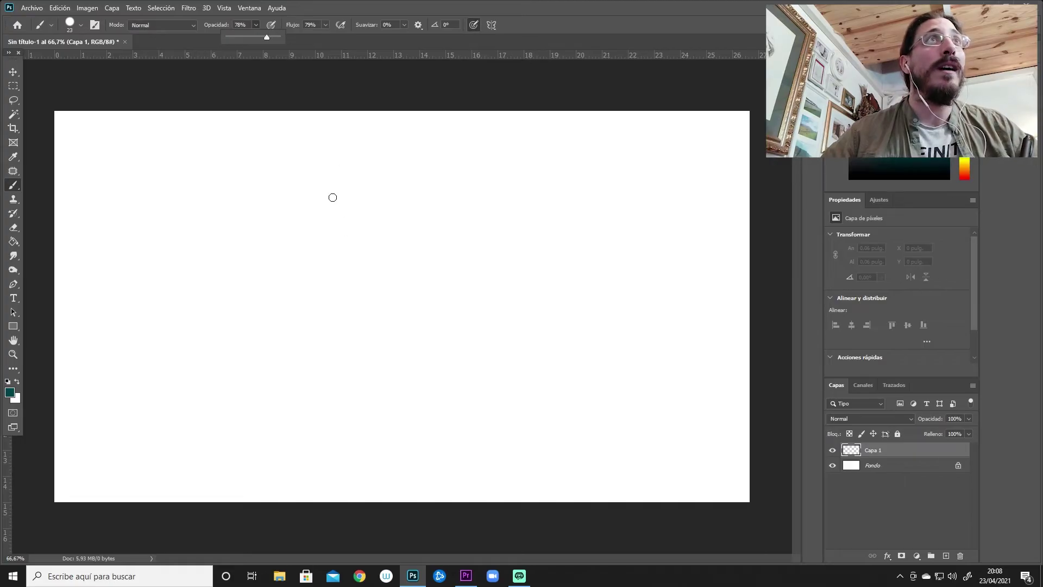
drag(265, 37, 260, 37)
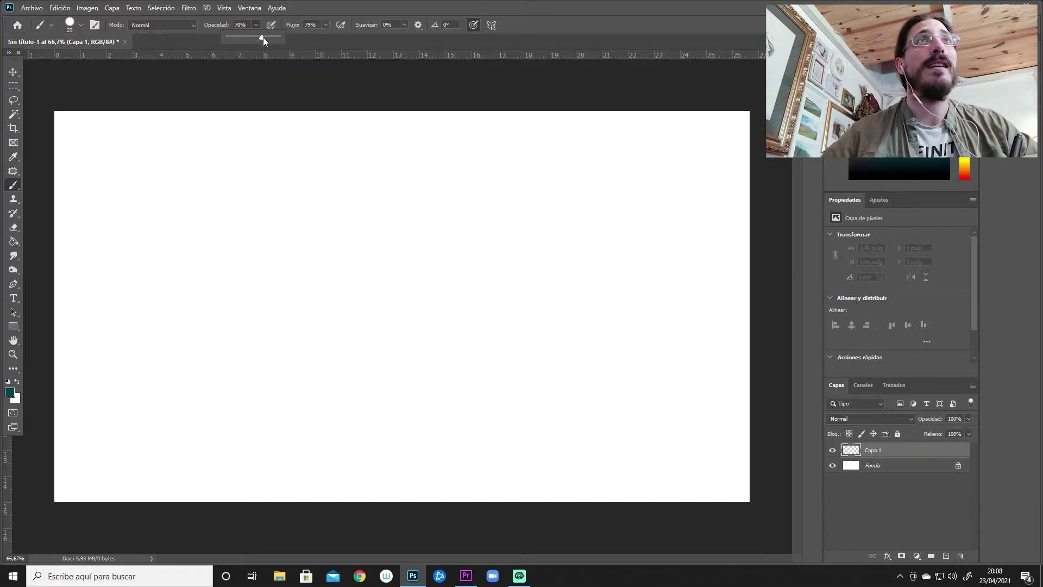
drag(317, 184, 360, 244)
drag(325, 194, 374, 266)
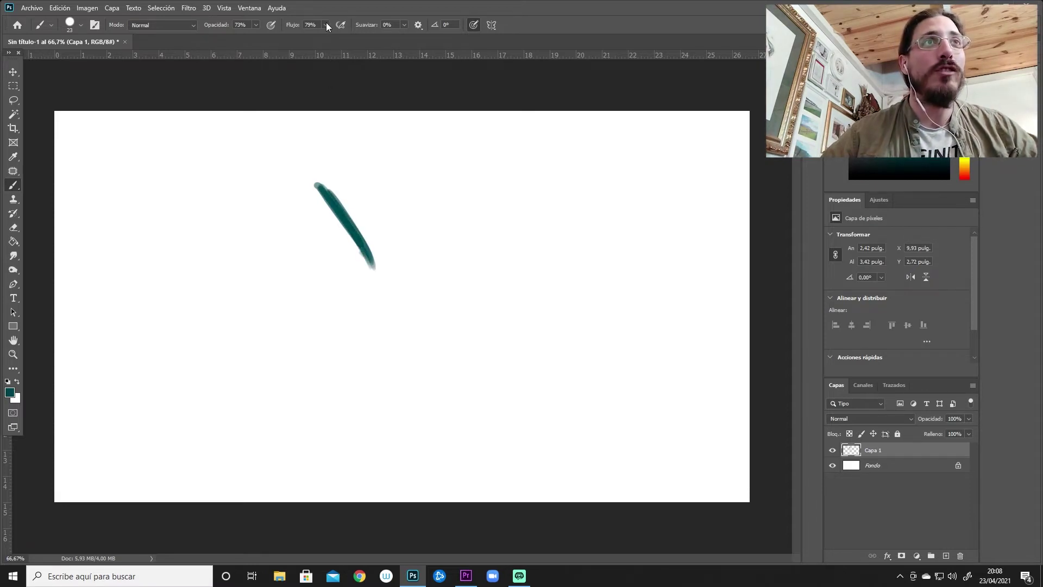
Lower flow to 45% and paint overlapping teal strokes into a curved loop shape
drag(327, 37, 311, 37)
drag(314, 188, 374, 316)
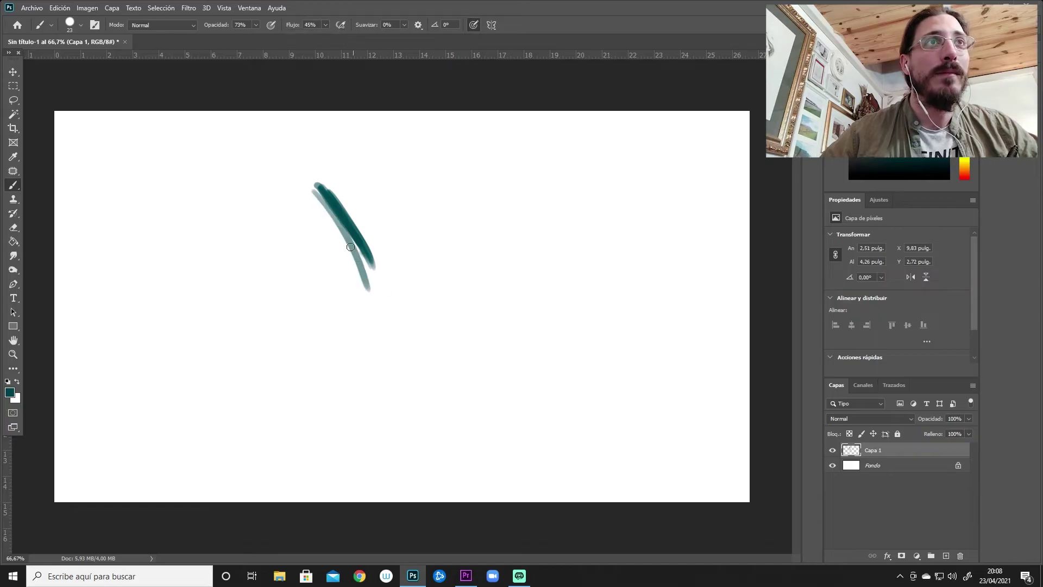
drag(350, 239, 418, 374)
drag(372, 304, 418, 374)
drag(355, 245, 397, 348)
mouse_move(375, 298)
mouse_down()
mouse_move(433, 355)
mouse_move(443, 296)
mouse_move(373, 255)
mouse_move(441, 326)
mouse_up()
drag(376, 273, 445, 316)
At 53 px, fill the bulb, thicken the neck into a top-left blob, and pick lighter teal
right_click(443, 315)
drag(502, 341, 515, 344)
key(Return)
mouse_move(368, 261)
mouse_down()
mouse_move(448, 337)
mouse_move(390, 315)
mouse_move(365, 251)
mouse_move(399, 312)
mouse_up()
drag(429, 353, 430, 333)
mouse_move(361, 255)
mouse_down()
mouse_move(295, 182)
mouse_move(326, 191)
mouse_move(274, 177)
mouse_up()
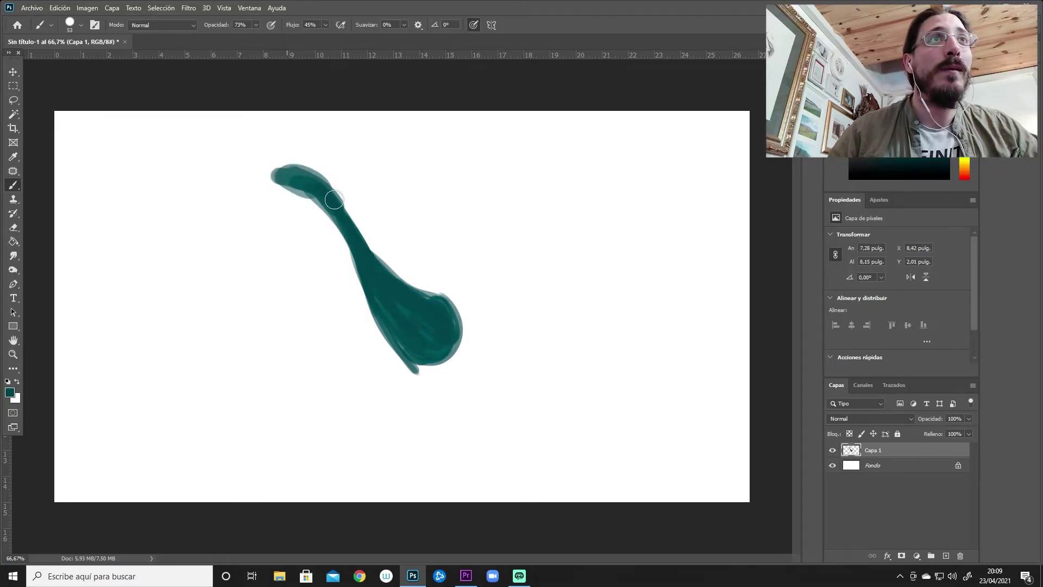
mouse_move(368, 261)
mouse_down()
mouse_move(279, 163)
mouse_move(302, 170)
mouse_move(281, 174)
mouse_up()
mouse_move(372, 326)
mouse_down()
mouse_move(416, 359)
mouse_move(450, 321)
mouse_move(373, 263)
mouse_up()
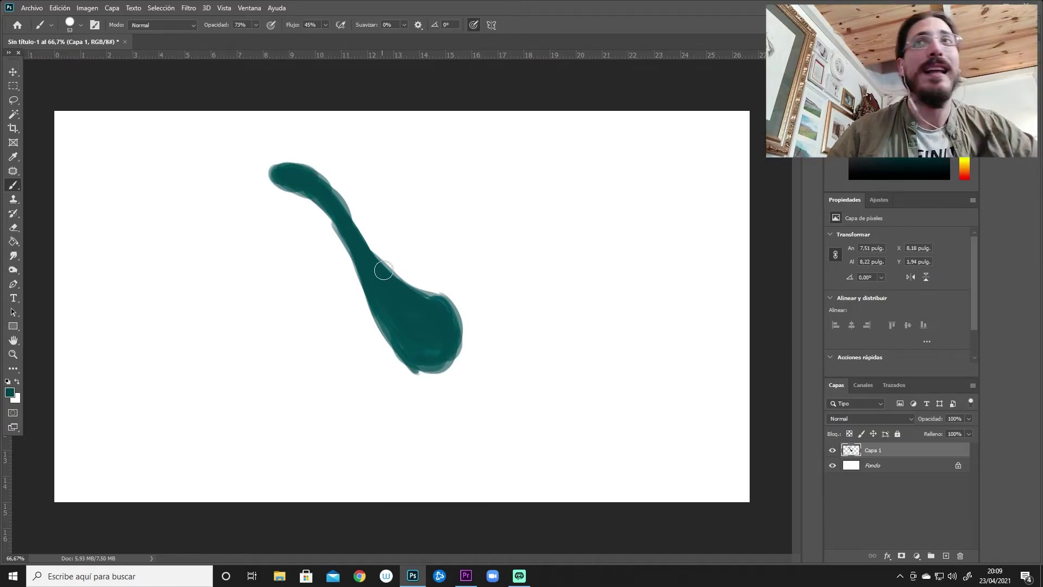
click(10, 392)
mouse_move(823, 258)
mouse_down()
mouse_move(846, 213)
mouse_move(889, 230)
mouse_up()
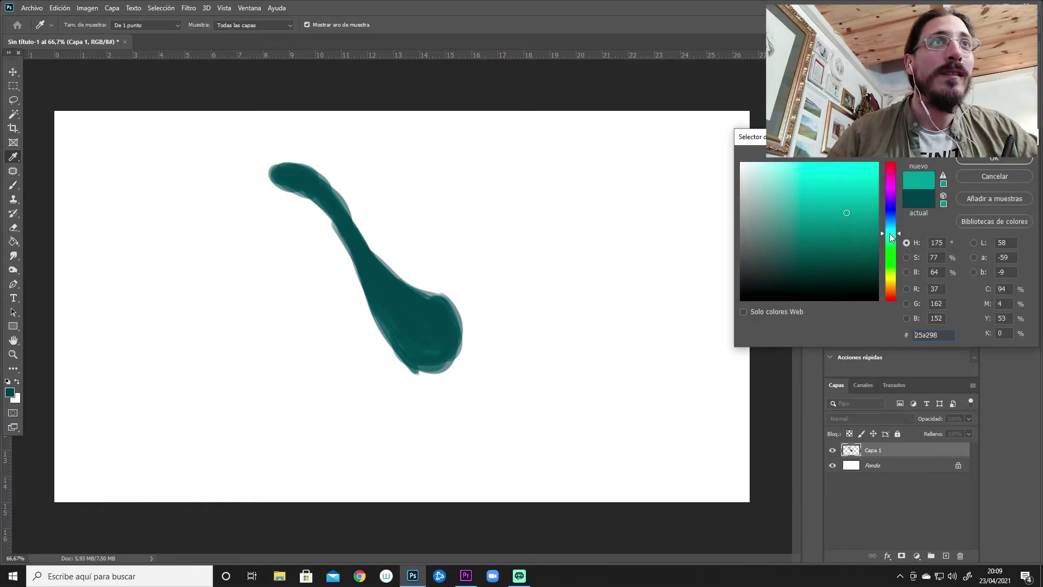
Confirm the lighter teal and paint light teal lines into the bulb with a 21 px brush
click(982, 158)
key(b)
right_click(339, 251)
drag(403, 277, 398, 277)
key(Return)
mouse_move(296, 191)
mouse_down()
mouse_move(402, 323)
mouse_move(426, 334)
mouse_up()
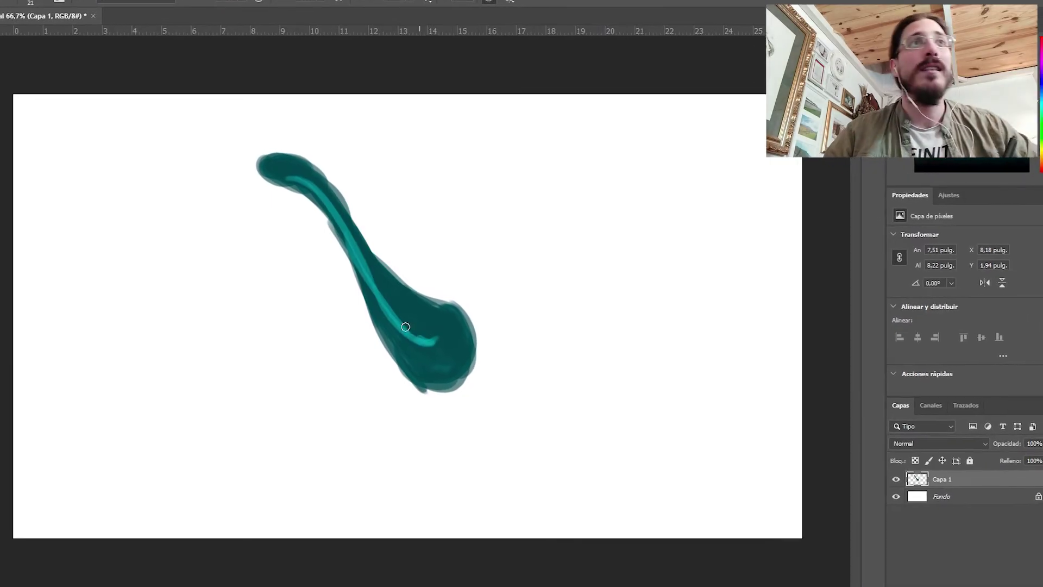
mouse_move(357, 259)
mouse_down()
mouse_move(421, 361)
mouse_move(484, 372)
mouse_move(461, 414)
mouse_move(435, 372)
mouse_move(444, 403)
mouse_move(505, 368)
mouse_up()
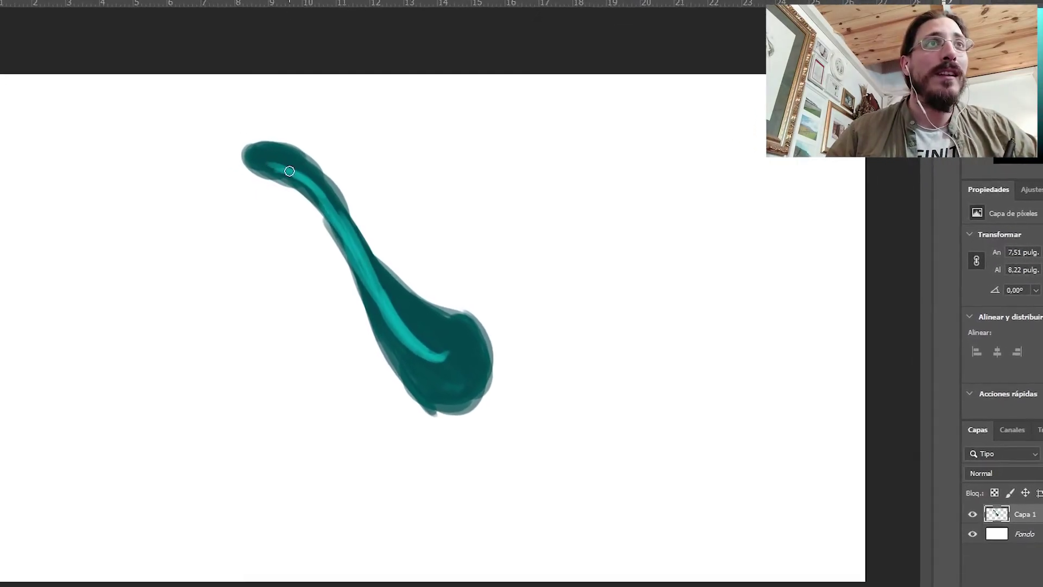
Add light teal highlight strokes across the lower bulb, the stem and the top of the head
drag(471, 406, 449, 431)
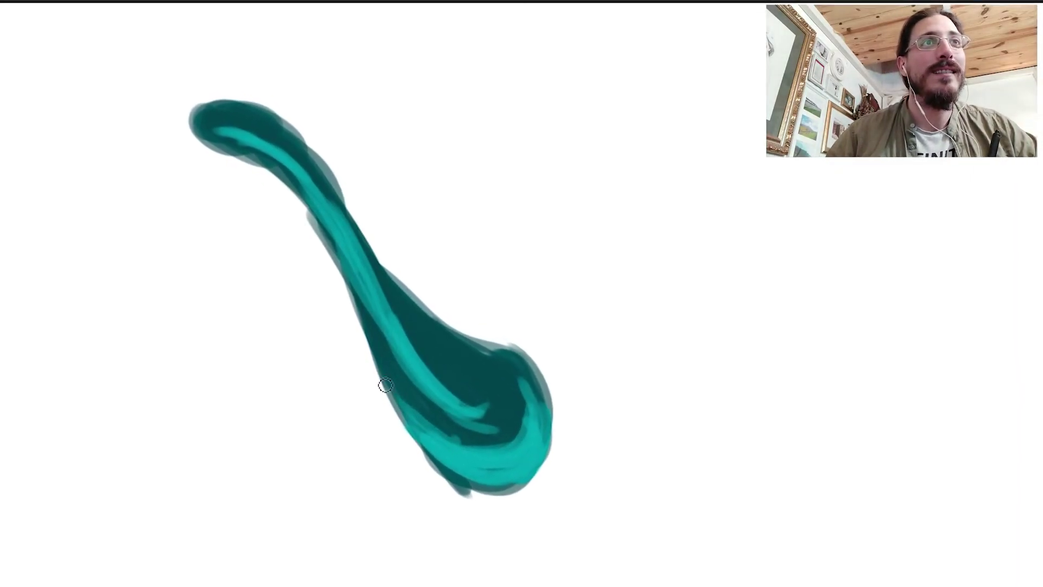
drag(385, 385, 354, 287)
mouse_move(511, 434)
mouse_down()
mouse_move(405, 396)
mouse_move(354, 252)
mouse_up()
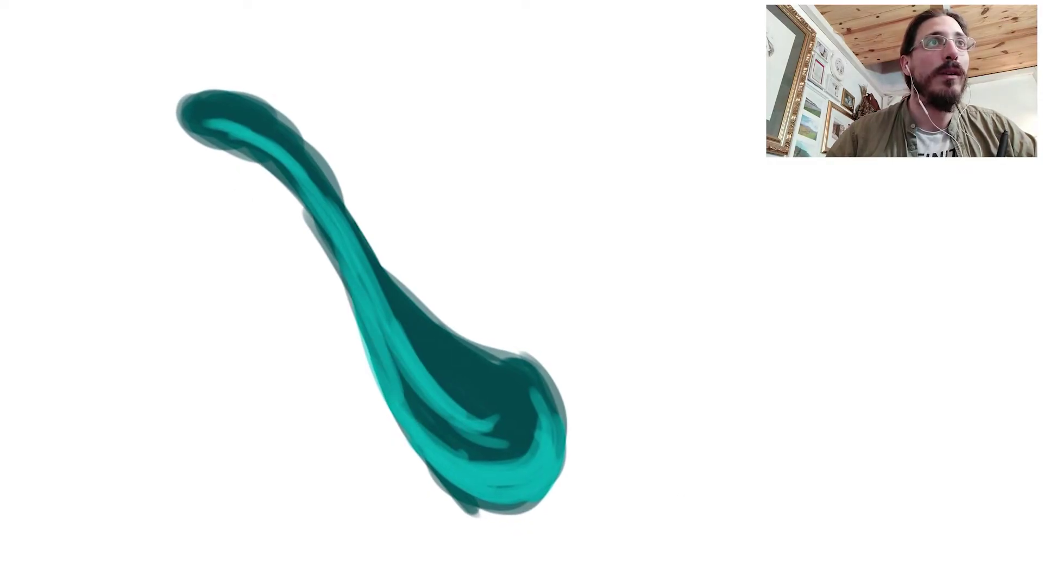
drag(223, 123, 273, 116)
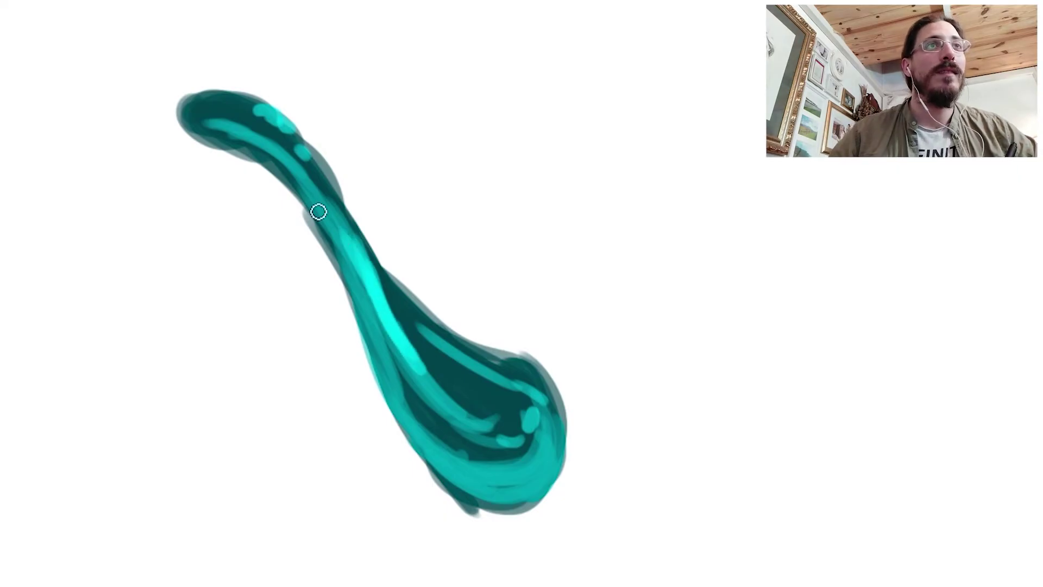
Paint bright cyan highlights along the neck, head and left edge, then add layer Capa 2
mouse_move(335, 223)
mouse_down()
mouse_move(369, 266)
mouse_move(392, 324)
mouse_up()
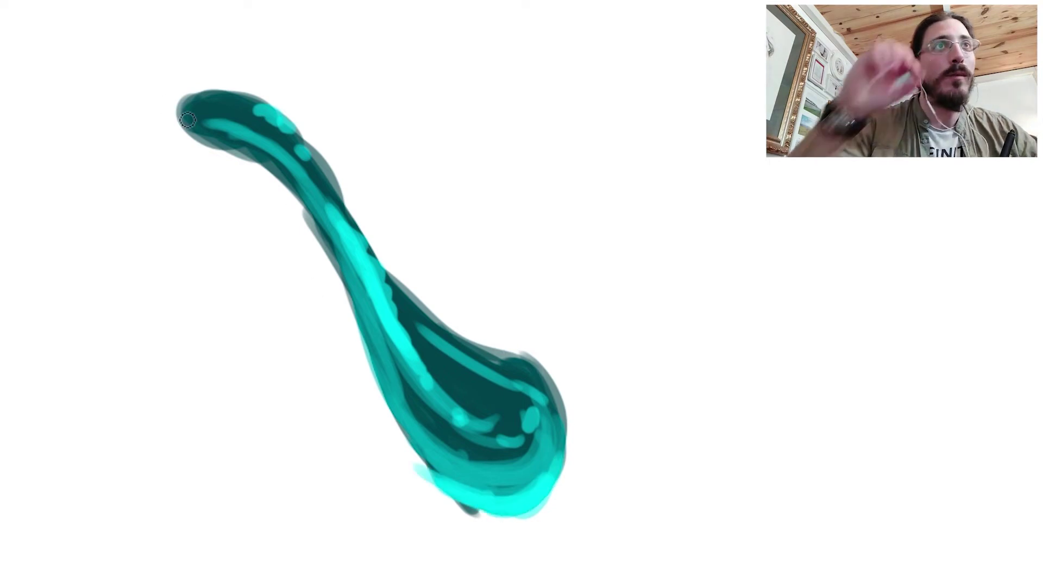
drag(188, 111, 246, 139)
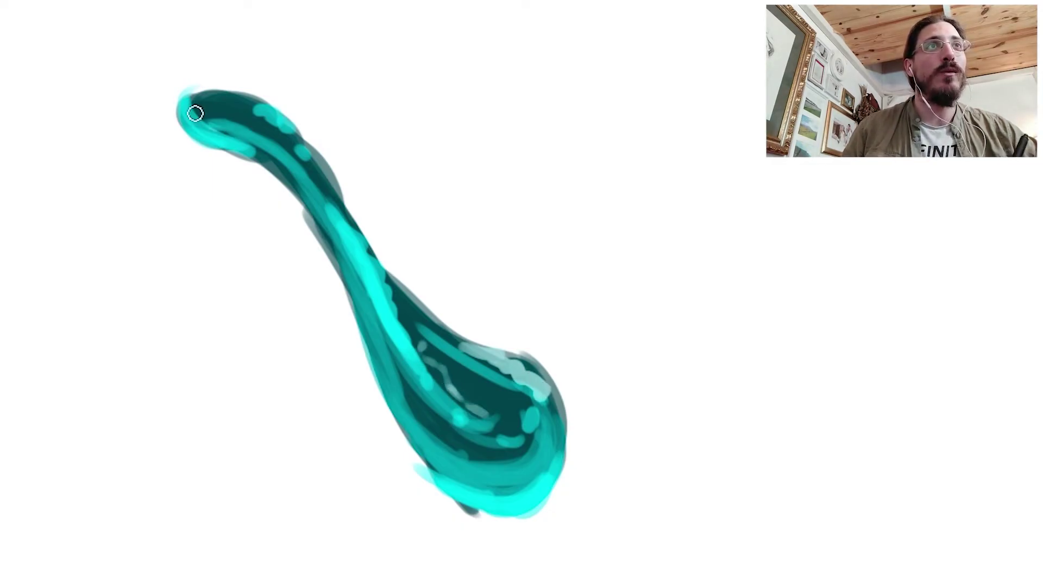
drag(213, 123, 277, 152)
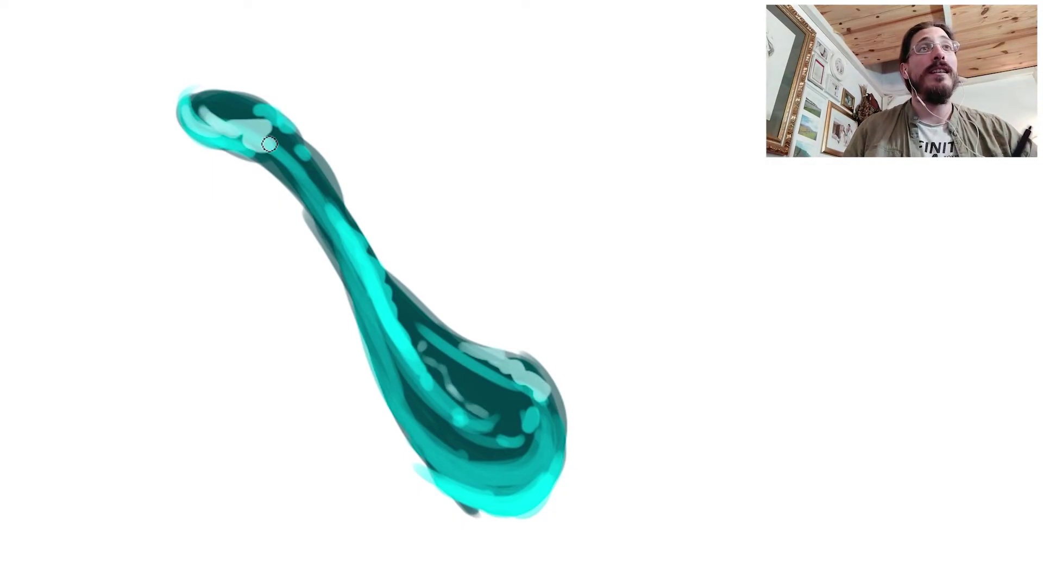
mouse_move(273, 212)
mouse_down()
mouse_move(320, 255)
mouse_move(382, 396)
mouse_move(428, 461)
mouse_up()
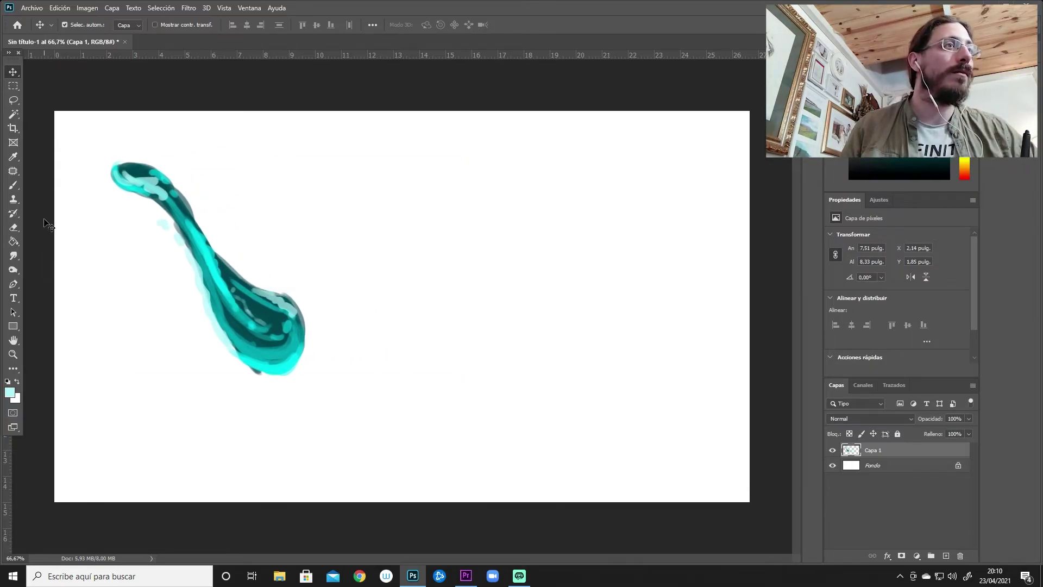
click(50, 324)
click(10, 392)
click(881, 161)
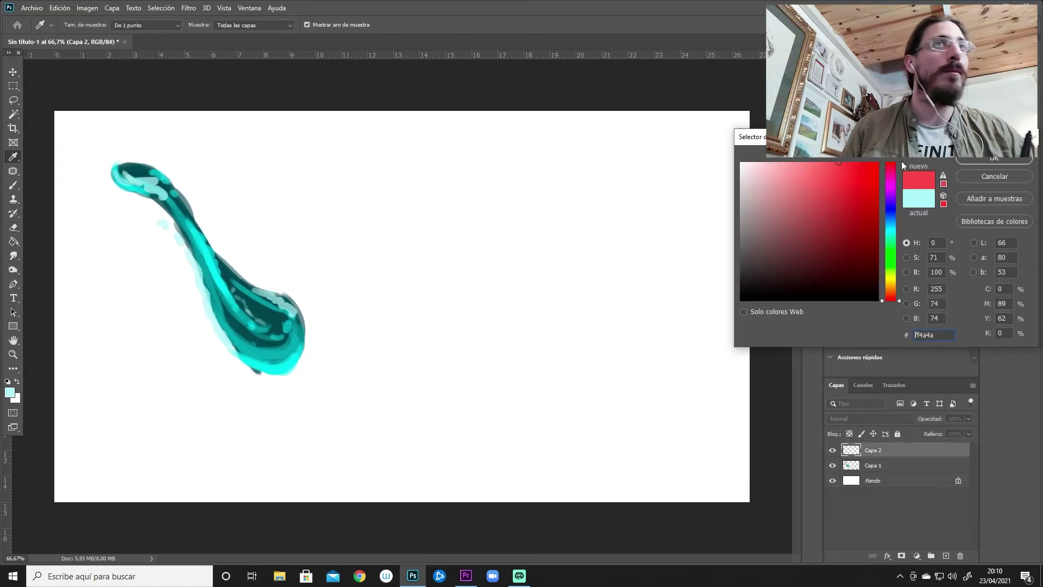
Pick red and paint a large soft red disc with a 166 px brush
click(976, 156)
key(b)
right_click(526, 229)
drag(590, 246, 643, 246)
mouse_move(454, 214)
mouse_down()
mouse_move(512, 232)
mouse_move(496, 234)
mouse_move(493, 256)
mouse_up()
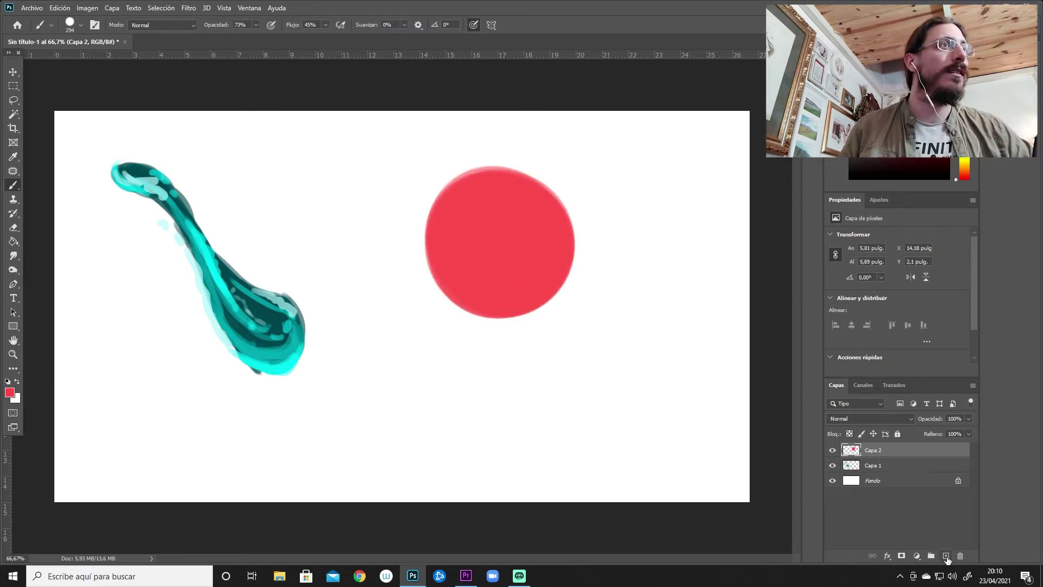
Add layer Capa 3 clipped to the red disc and set colour sampling to 5 x 5 average
click(946, 556)
right_click(884, 451)
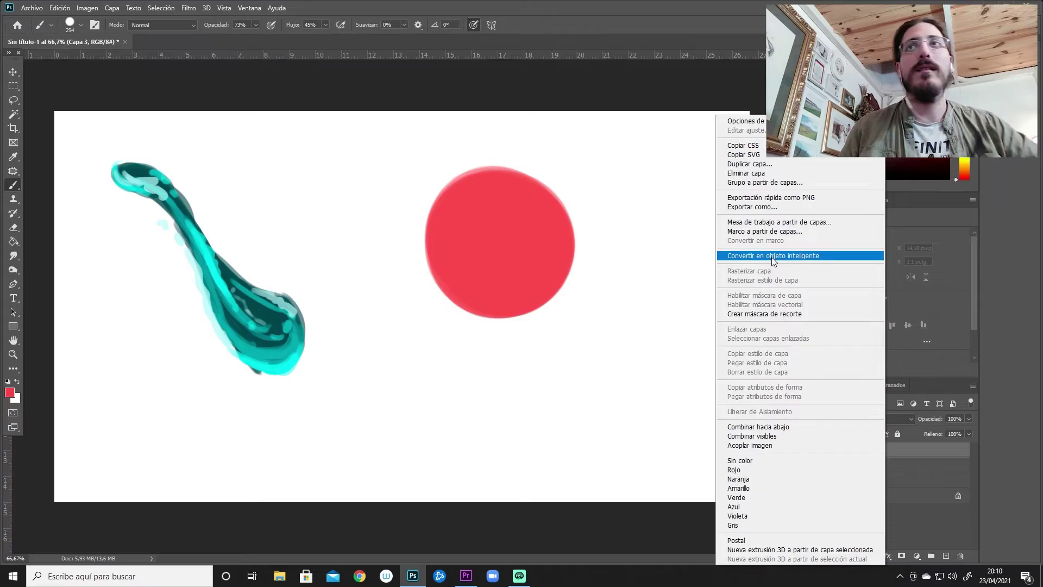
click(759, 315)
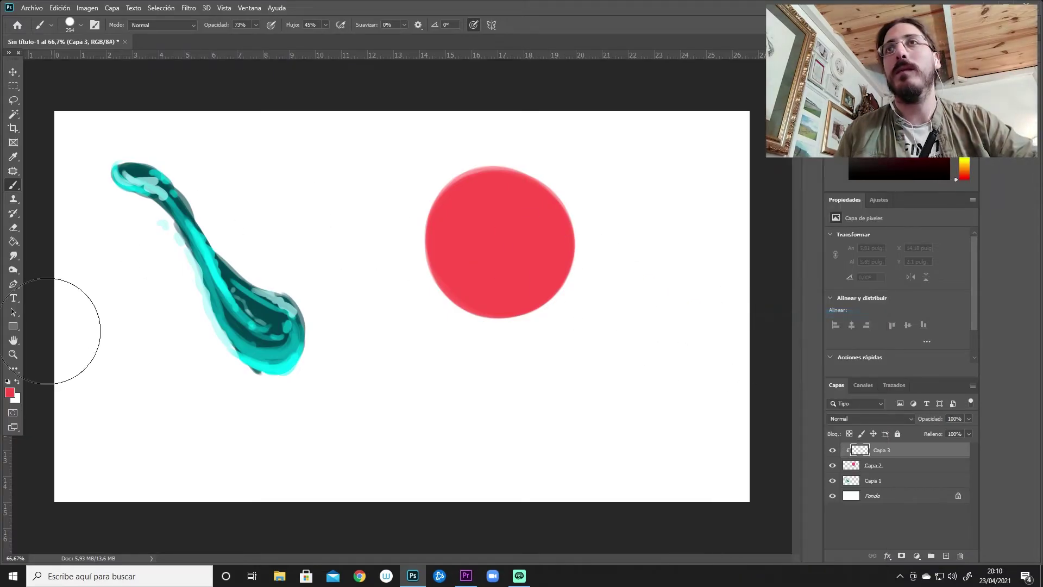
click(10, 393)
right_click(544, 285)
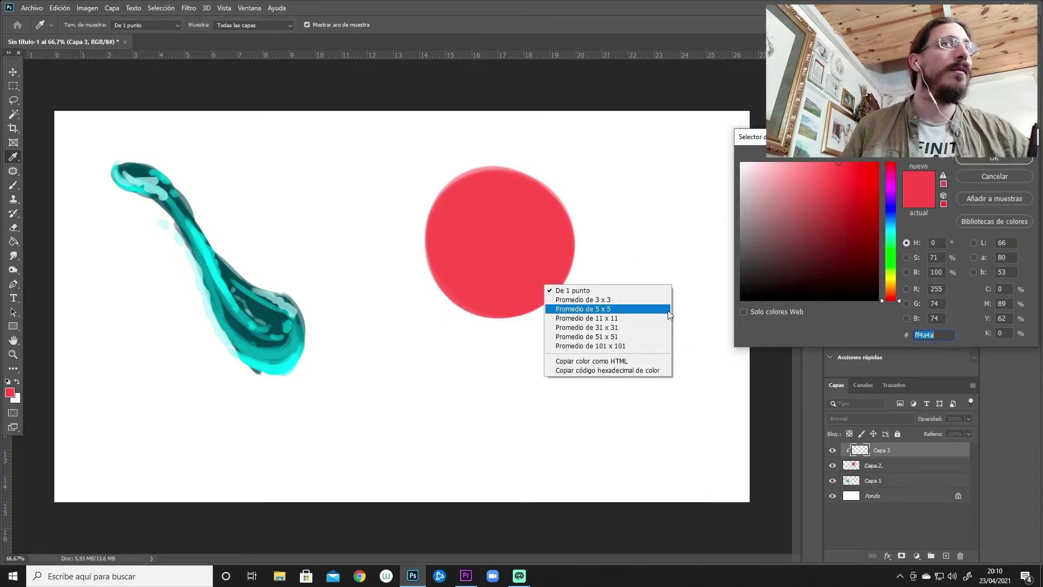
click(994, 157)
Resize the brush to 156 px and set the painting colour to light pink
key(b)
right_click(419, 326)
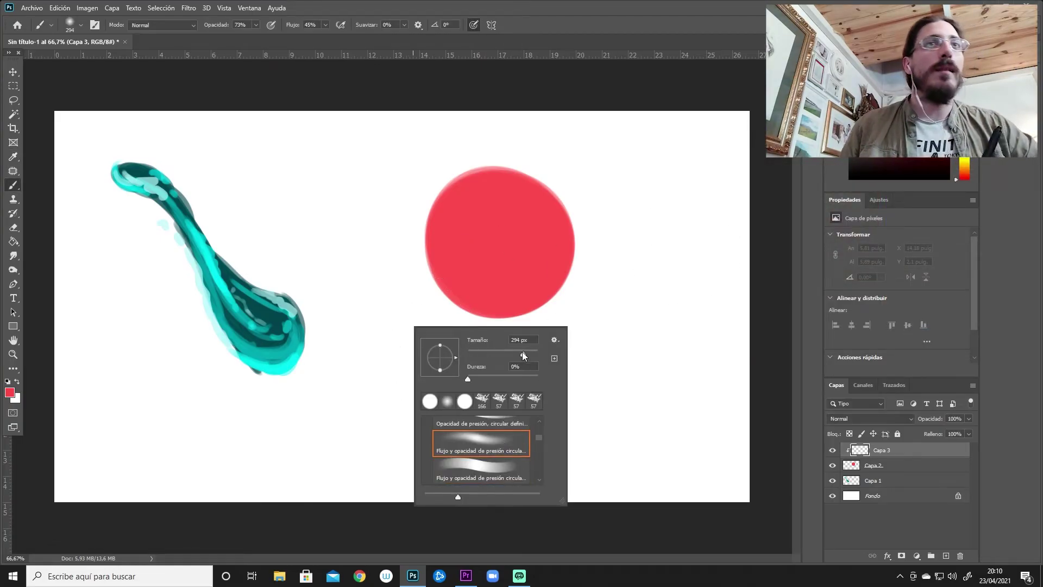
drag(522, 354, 501, 354)
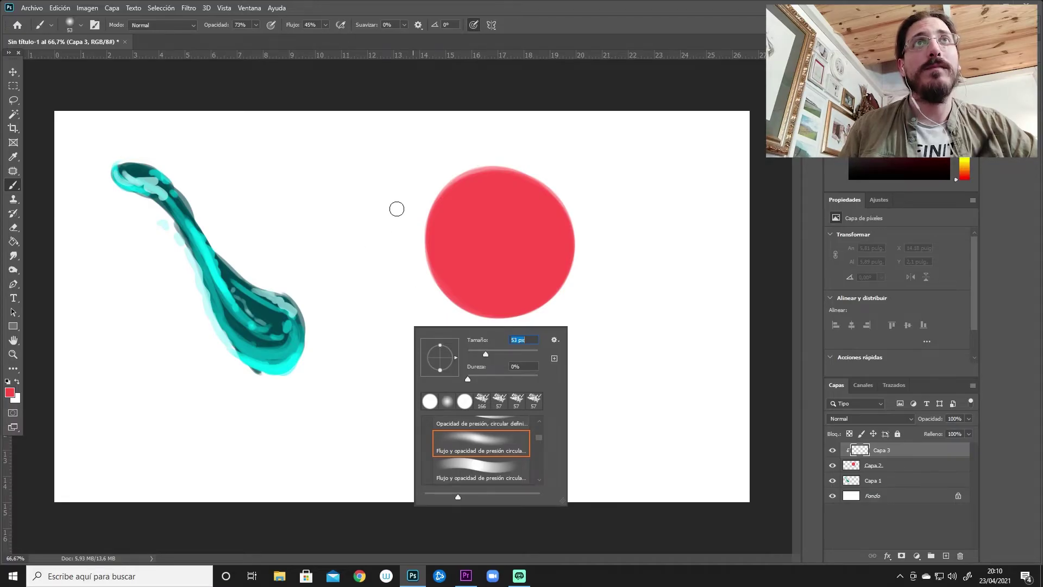
drag(484, 354, 513, 354)
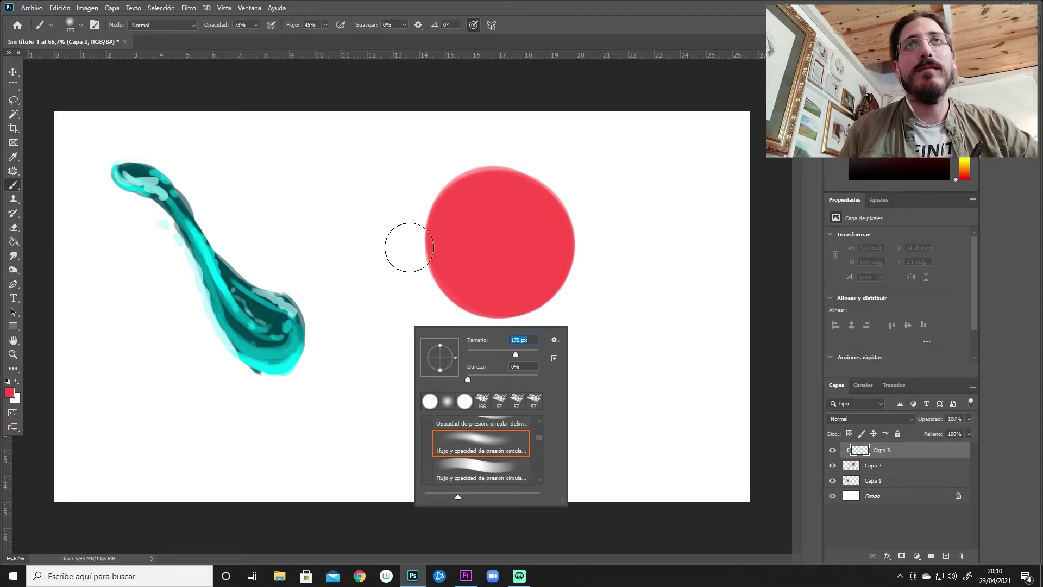
click(9, 392)
click(802, 169)
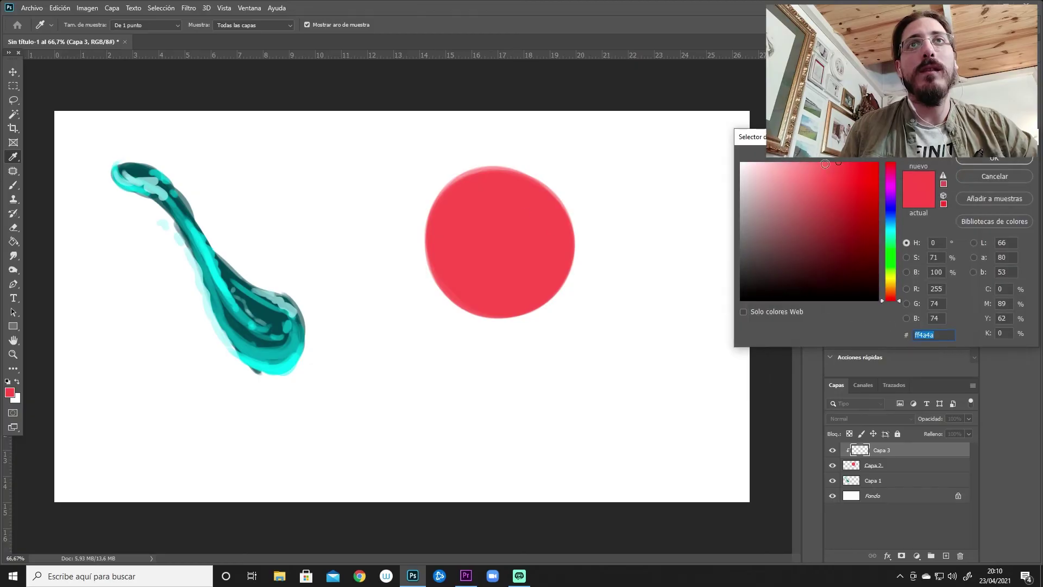
click(979, 156)
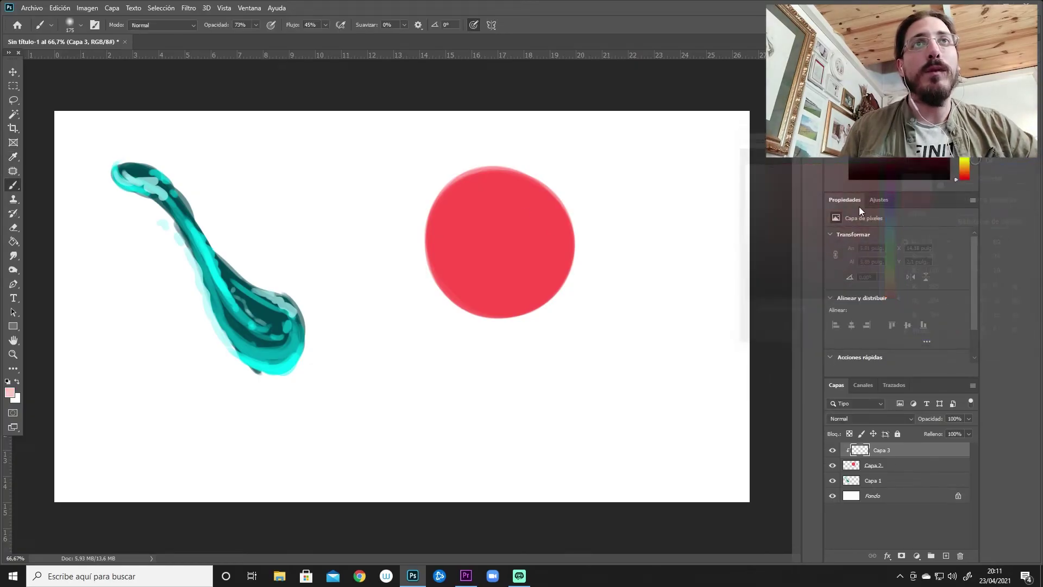
With a 356 px brush, paint a soft light pink highlight on the circle's left side
right_click(428, 220)
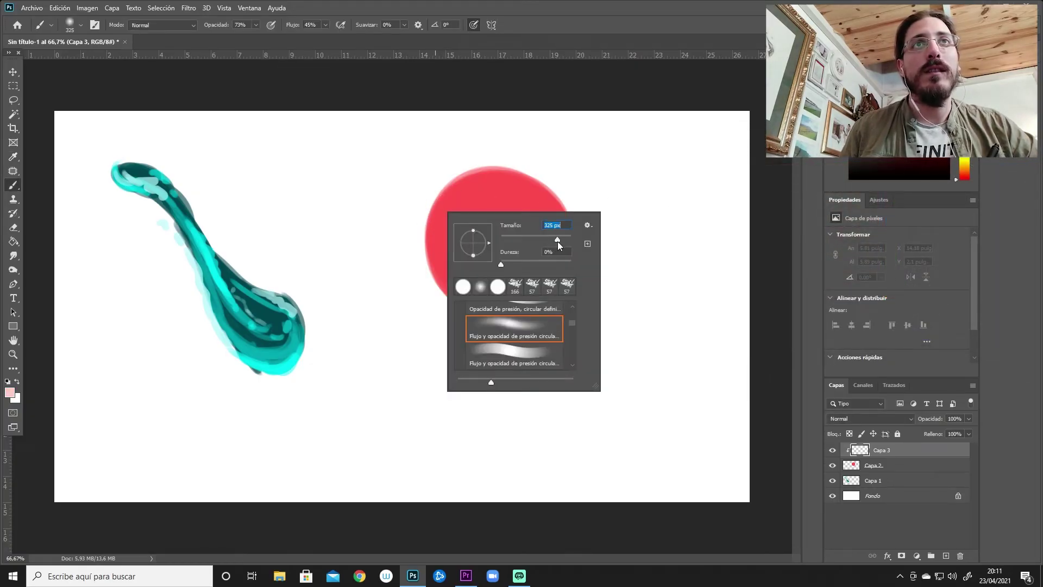
drag(558, 241, 558, 240)
click(461, 159)
mouse_move(517, 152)
mouse_down()
mouse_move(466, 226)
mouse_move(434, 322)
mouse_up()
mouse_move(533, 157)
mouse_down()
mouse_move(466, 186)
mouse_move(547, 337)
mouse_move(473, 174)
mouse_move(496, 165)
mouse_move(428, 250)
mouse_up()
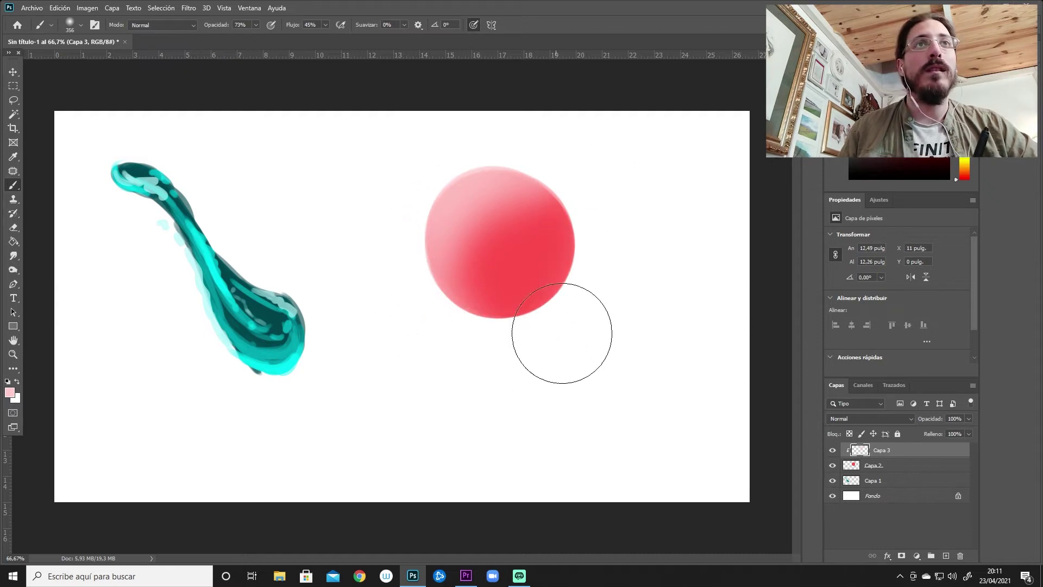
drag(536, 338, 407, 344)
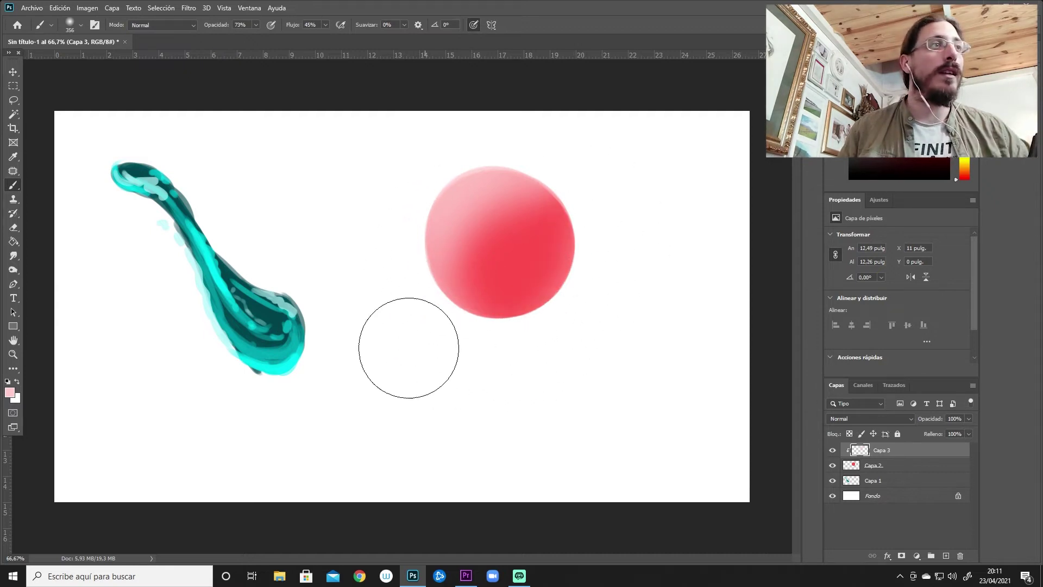
Pick a saturated dark red as the shading colour
click(9, 392)
drag(798, 200, 841, 278)
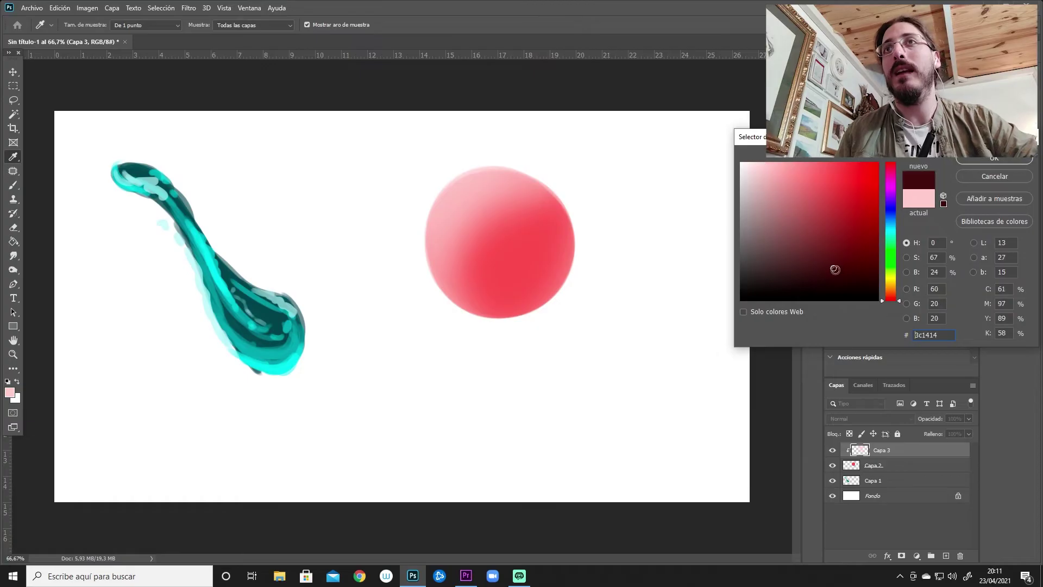
drag(814, 243, 846, 242)
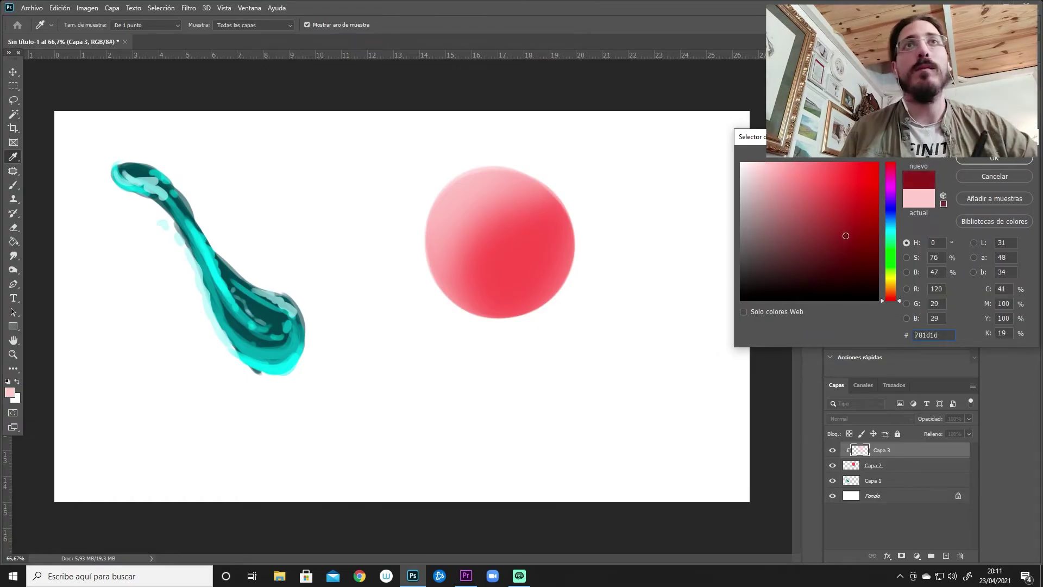
click(973, 156)
key(b)
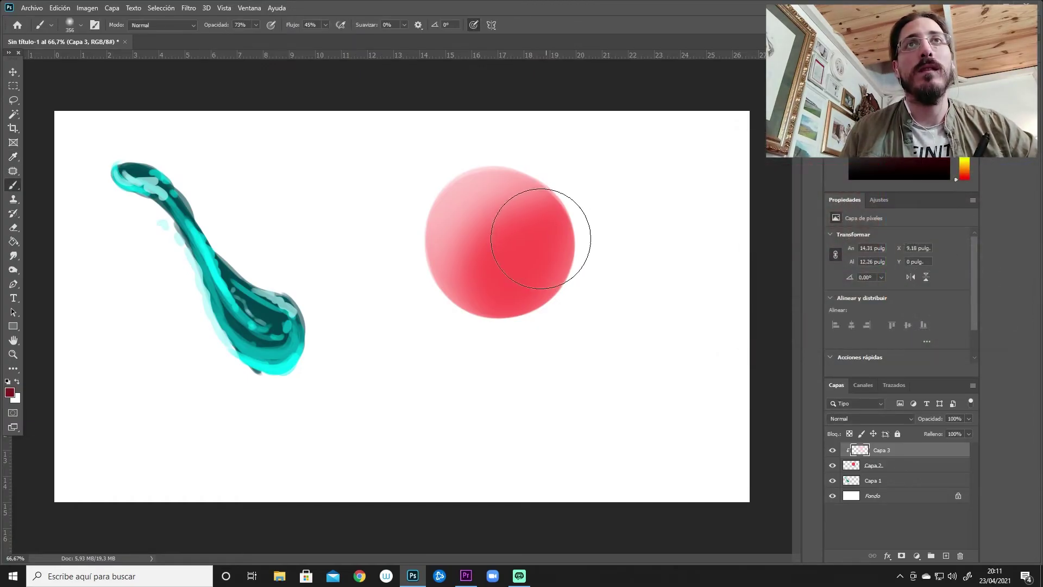
Set the brush to 166 px and paint dark red shading across the circle's lower part
right_click(549, 232)
text(166)
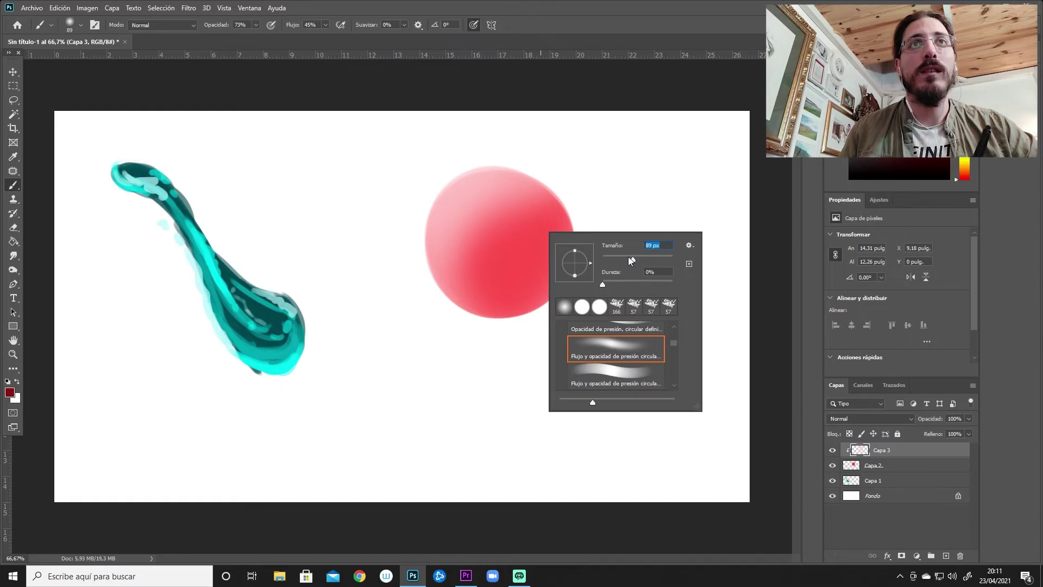
key(Return)
drag(541, 191, 521, 269)
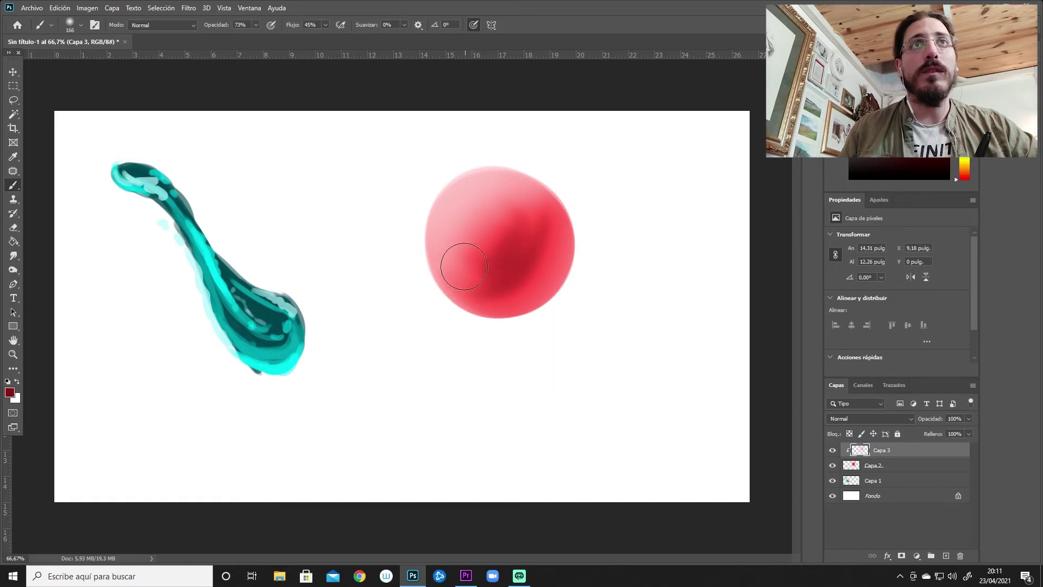
mouse_move(541, 227)
mouse_down()
mouse_move(472, 294)
mouse_move(454, 232)
mouse_up()
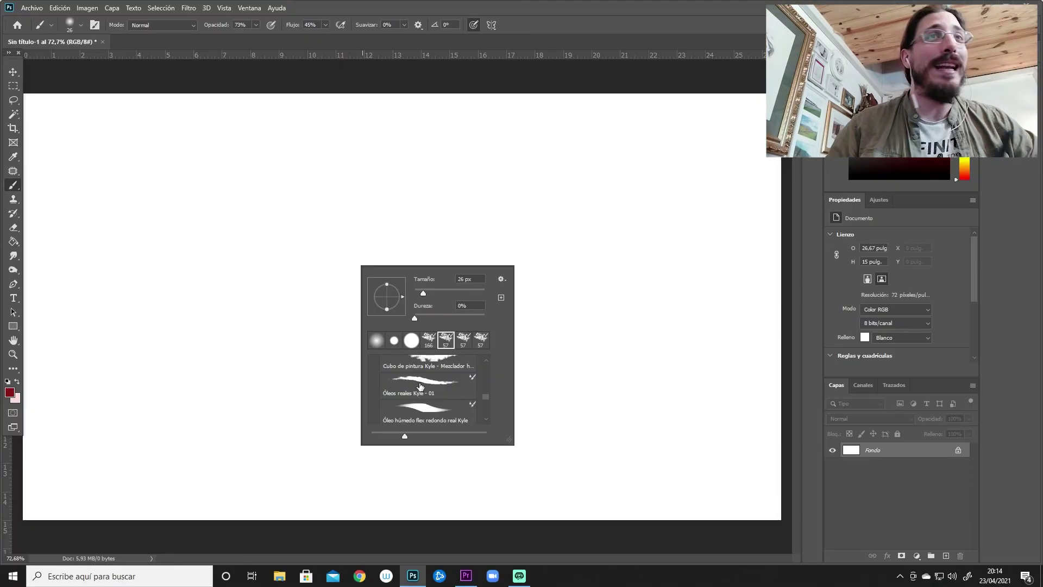
Select the Óleos reales Kyle - 01 oil brush and paint two broad diagonal dark red strokes
click(423, 380)
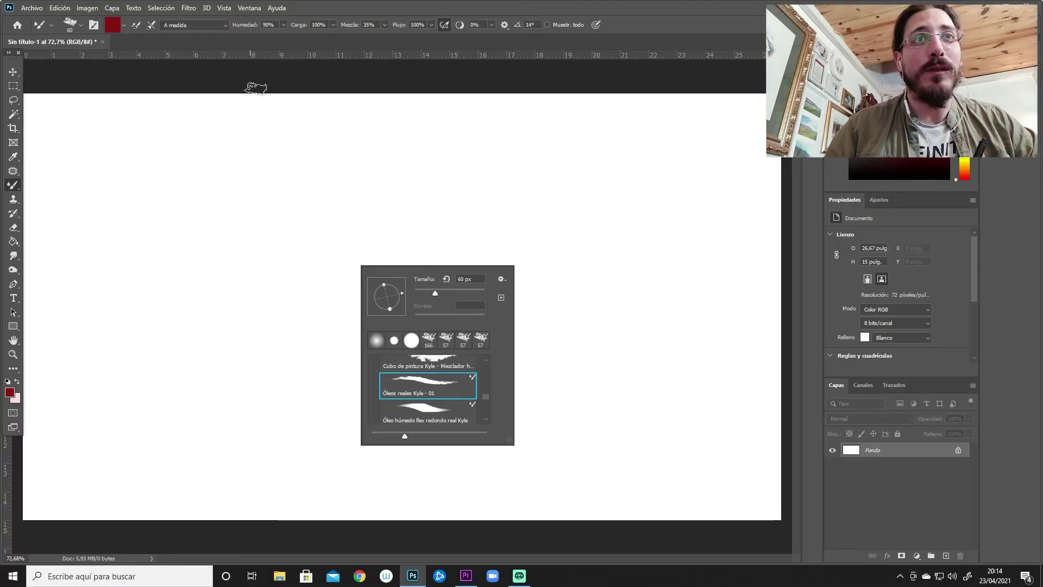
click(220, 63)
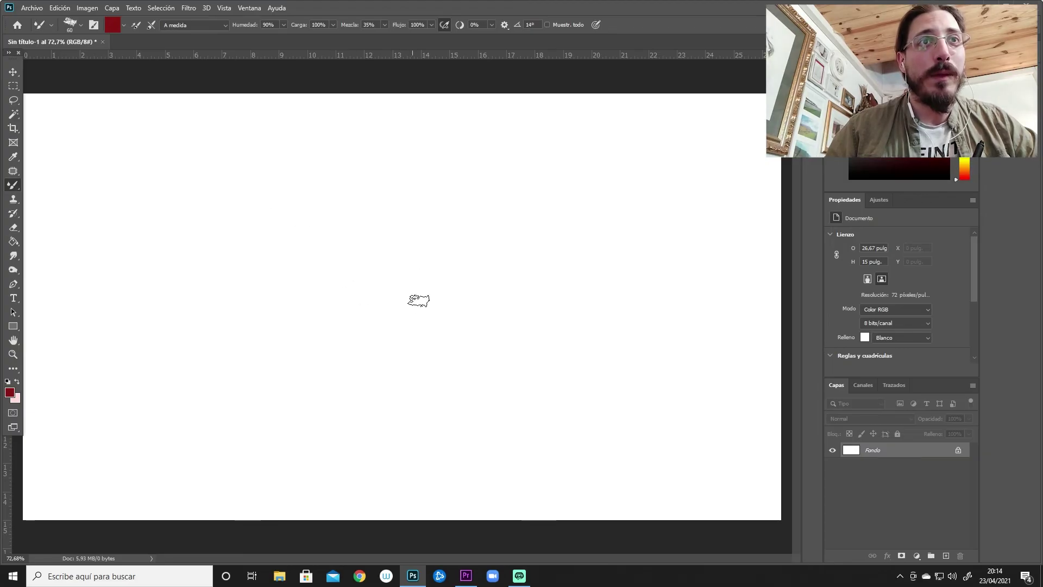
right_click(446, 315)
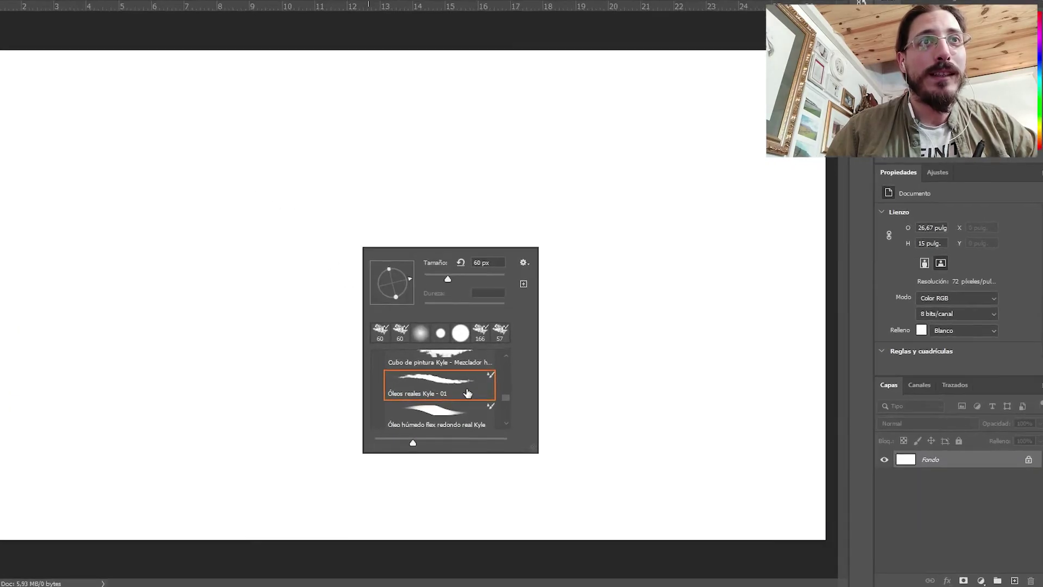
click(351, 391)
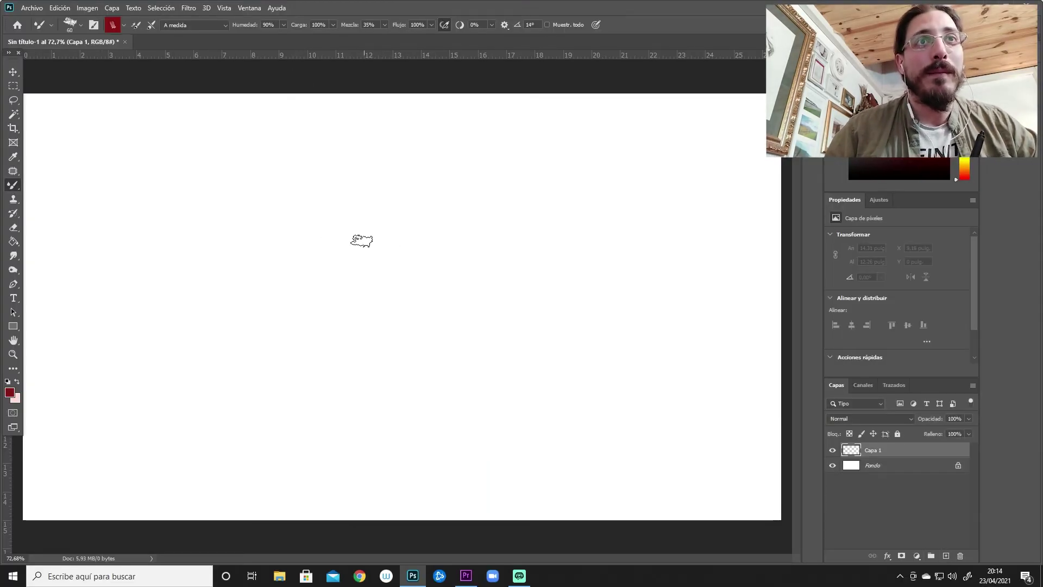
right_click(368, 236)
drag(345, 193, 462, 345)
mouse_move(286, 191)
mouse_down()
mouse_move(387, 361)
mouse_move(303, 275)
mouse_move(322, 323)
mouse_up()
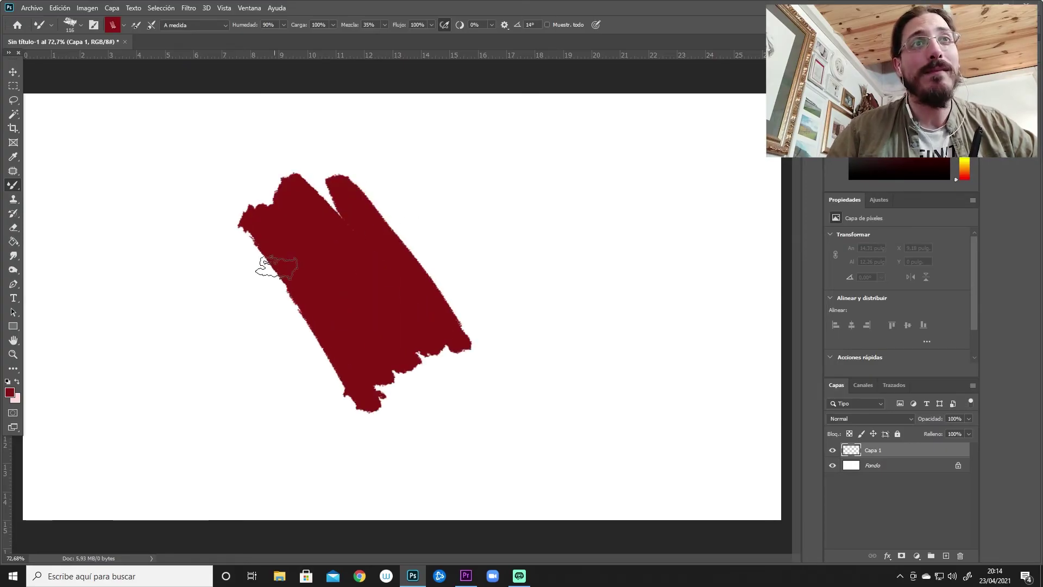
Pick a bright red and blend it diagonally over the dark red strokes with the mixer brush
click(17, 381)
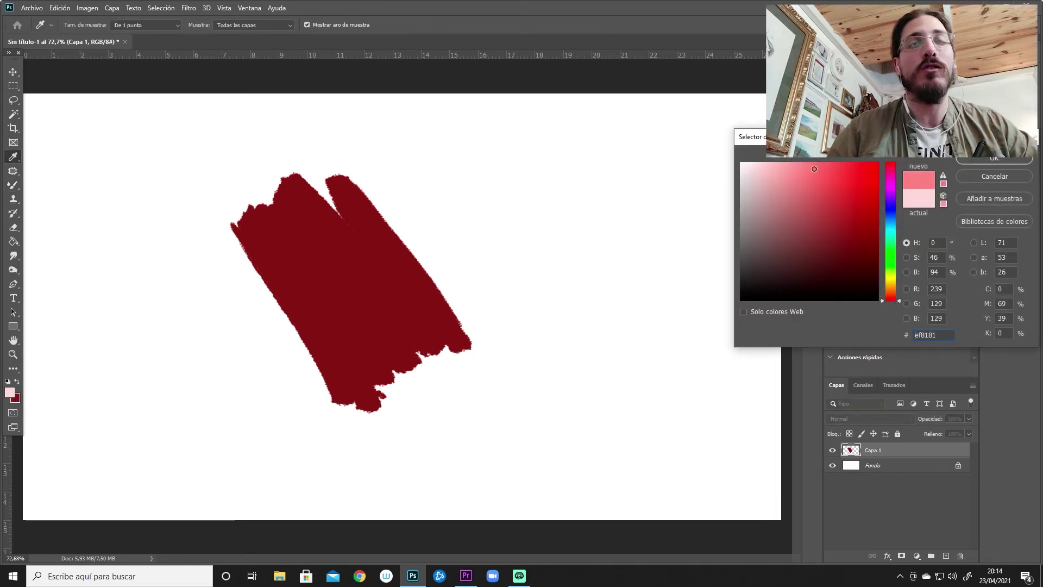
drag(852, 162, 849, 162)
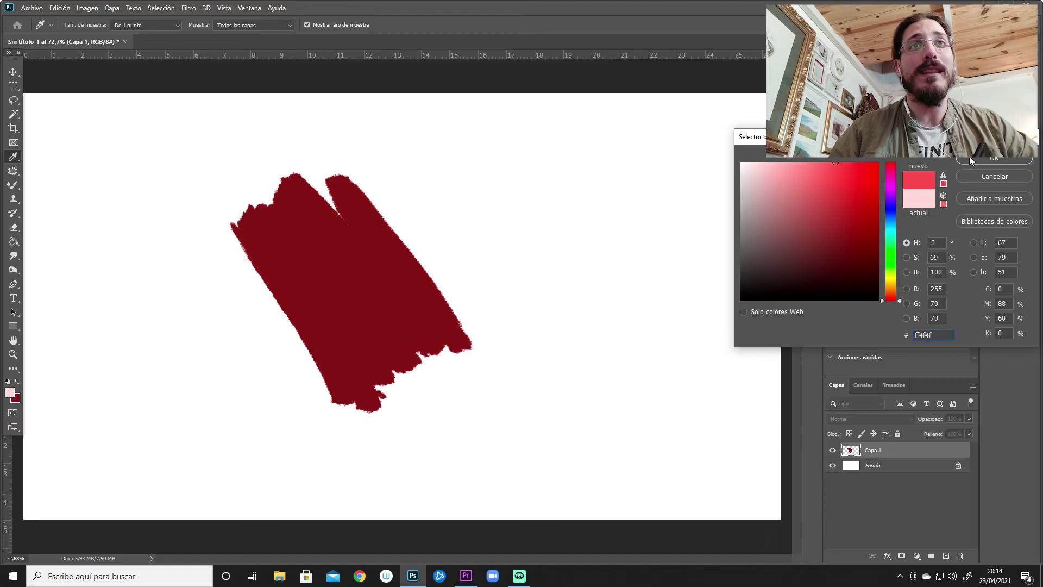
click(970, 158)
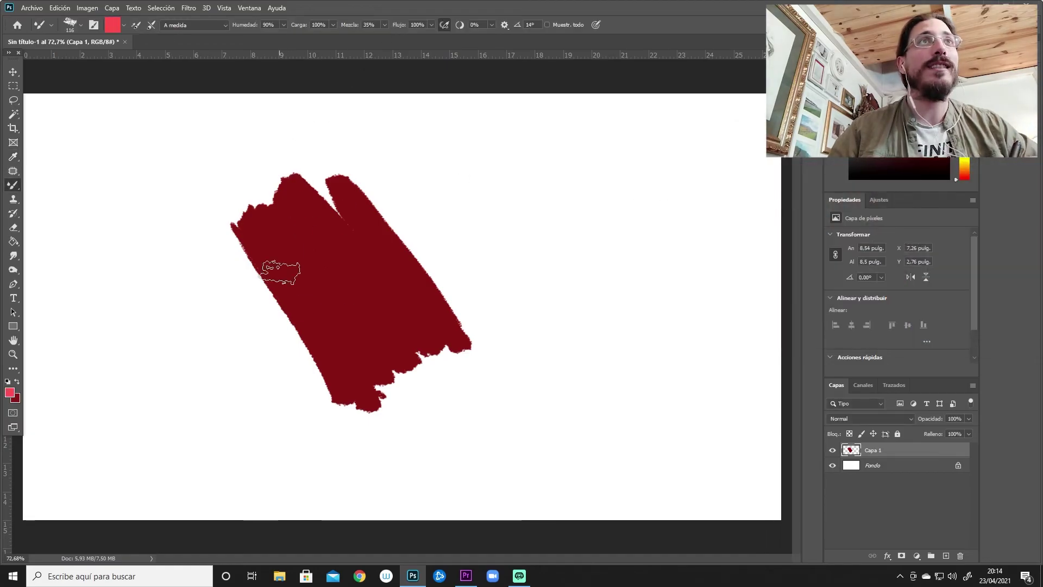
drag(247, 227, 353, 361)
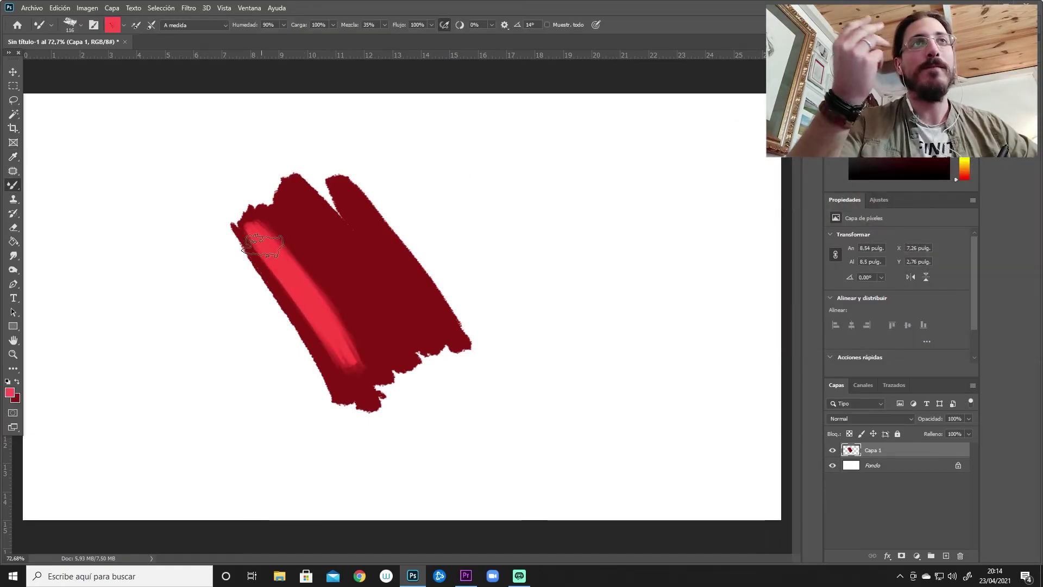
mouse_move(266, 229)
mouse_down()
mouse_move(373, 349)
mouse_move(329, 274)
mouse_move(362, 298)
mouse_move(365, 338)
mouse_move(267, 274)
mouse_move(345, 360)
mouse_move(384, 326)
mouse_move(298, 185)
mouse_move(396, 284)
mouse_move(356, 230)
mouse_up()
scroll(321, 314, up, 2)
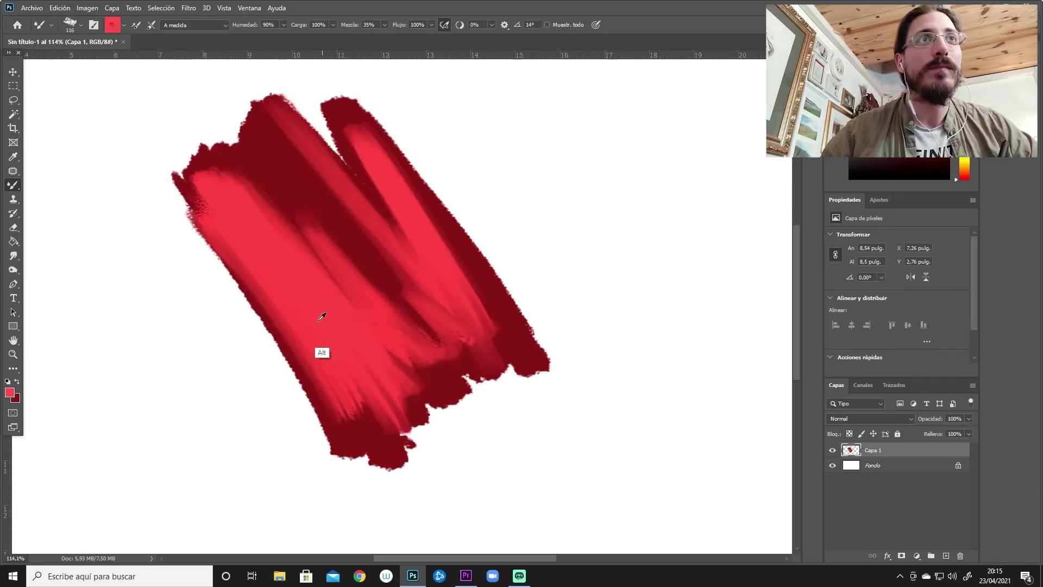
scroll(342, 232, up, 2)
scroll(349, 281, down, 2)
scroll(349, 280, down, 2)
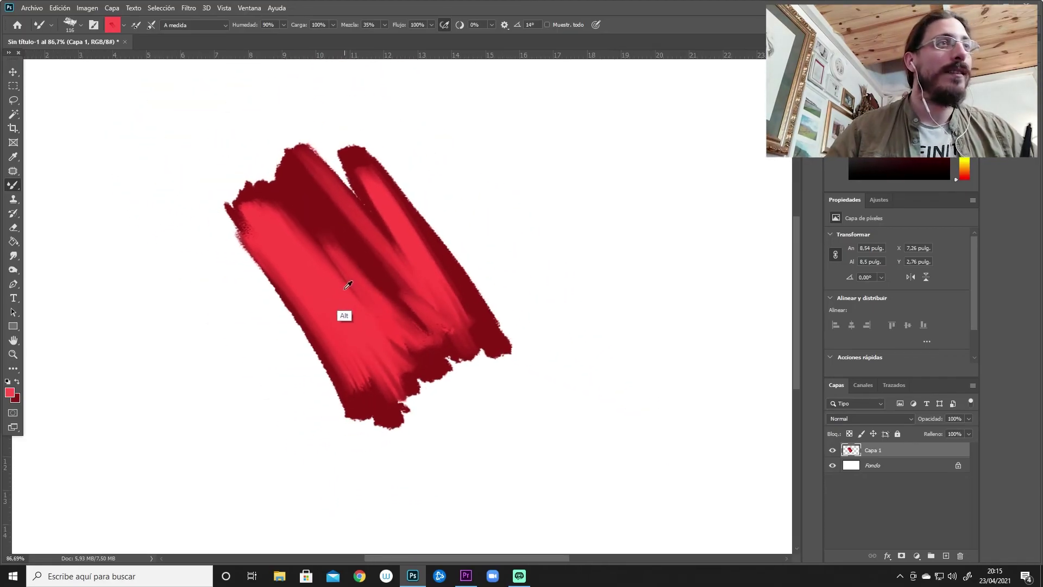
scroll(326, 293, down, 1)
Switch the paint colour to light pink and shrink the brush to 32 px
click(9, 393)
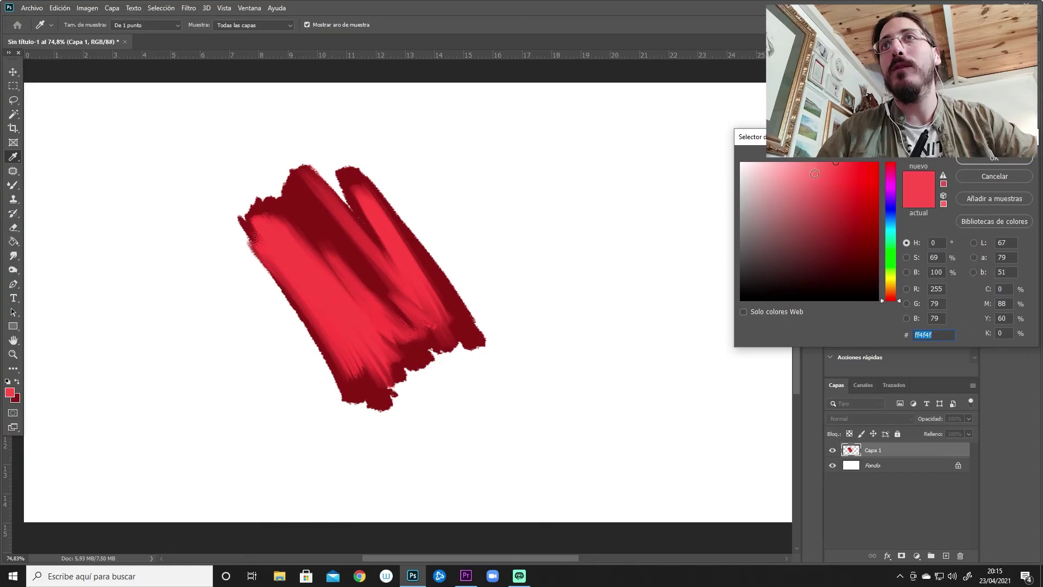
click(984, 158)
scroll(298, 273, up, 1)
right_click(343, 277)
drag(402, 244, 372, 247)
click(295, 226)
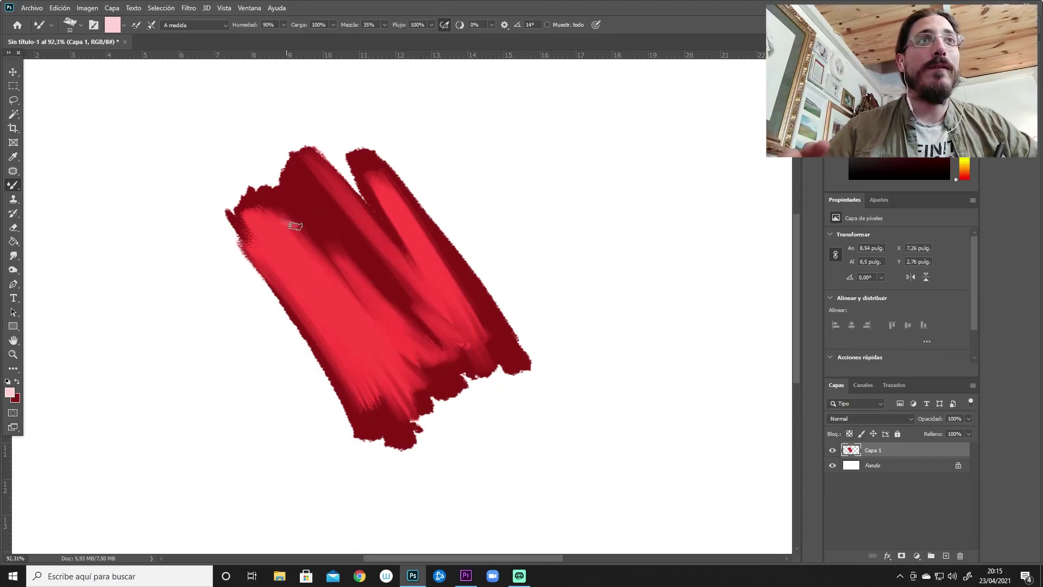
Paint thin light-pink highlight streaks on the upper-left, centre and right red bands
drag(295, 226, 306, 246)
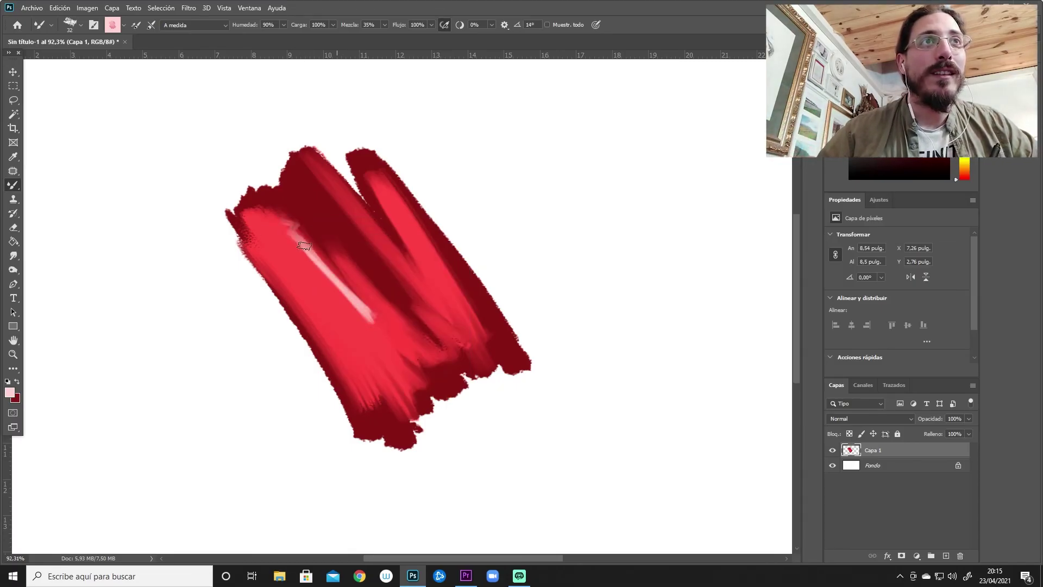
drag(335, 274, 369, 319)
mouse_move(325, 273)
mouse_down()
mouse_move(279, 220)
mouse_move(296, 237)
mouse_up()
drag(406, 268, 432, 306)
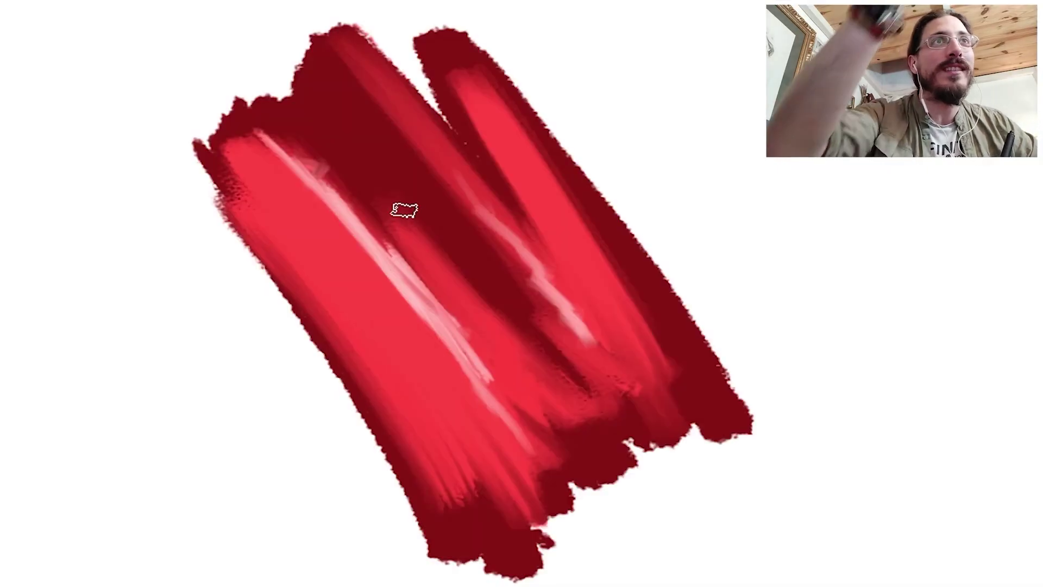
right_click(405, 210)
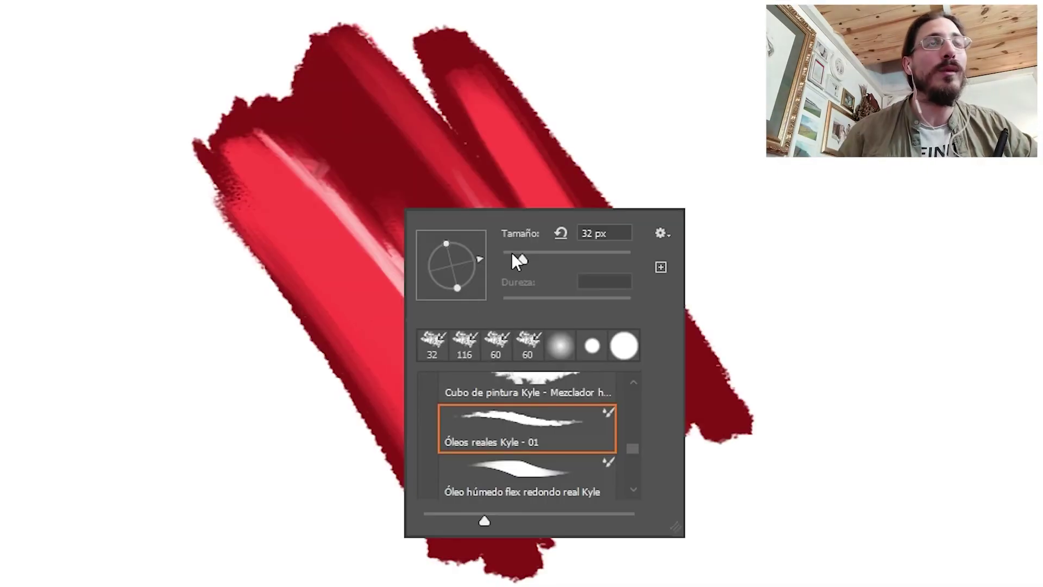
Paint long pale-pink streaks down the left red band and across the middle band
key(Return)
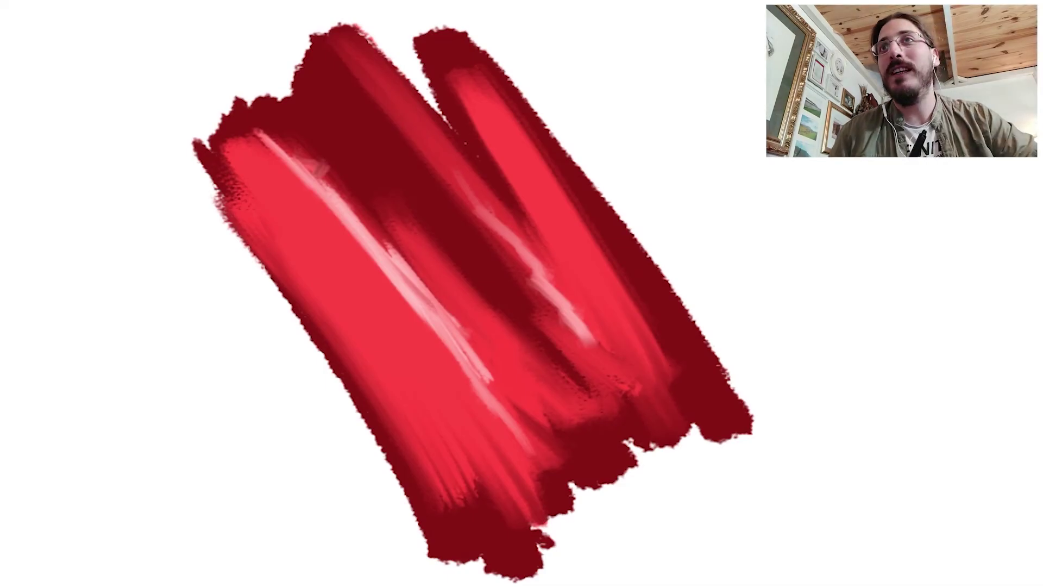
mouse_move(329, 357)
mouse_down()
mouse_move(416, 431)
mouse_move(226, 175)
mouse_move(470, 524)
mouse_up()
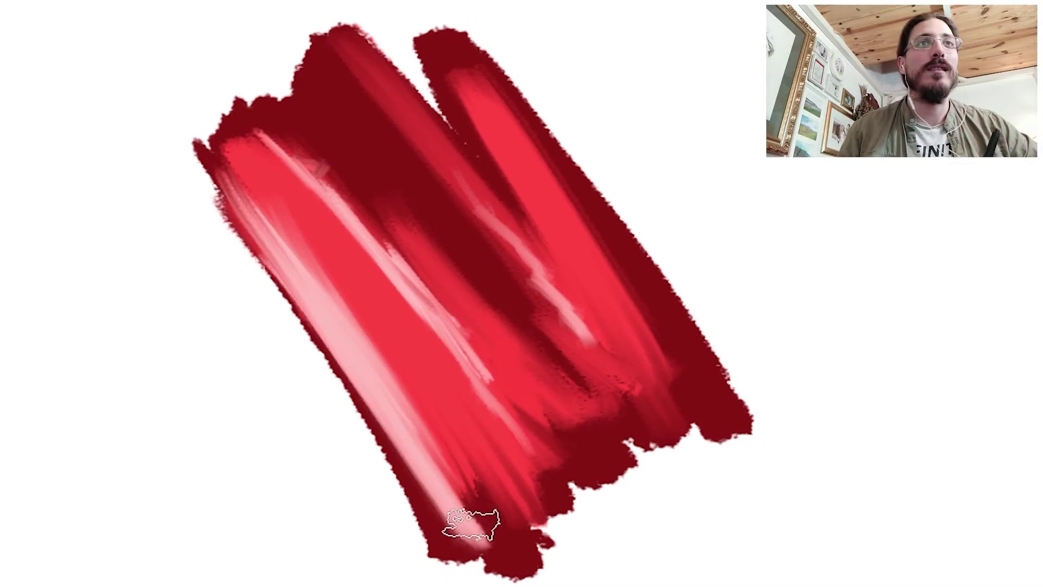
drag(248, 199, 482, 464)
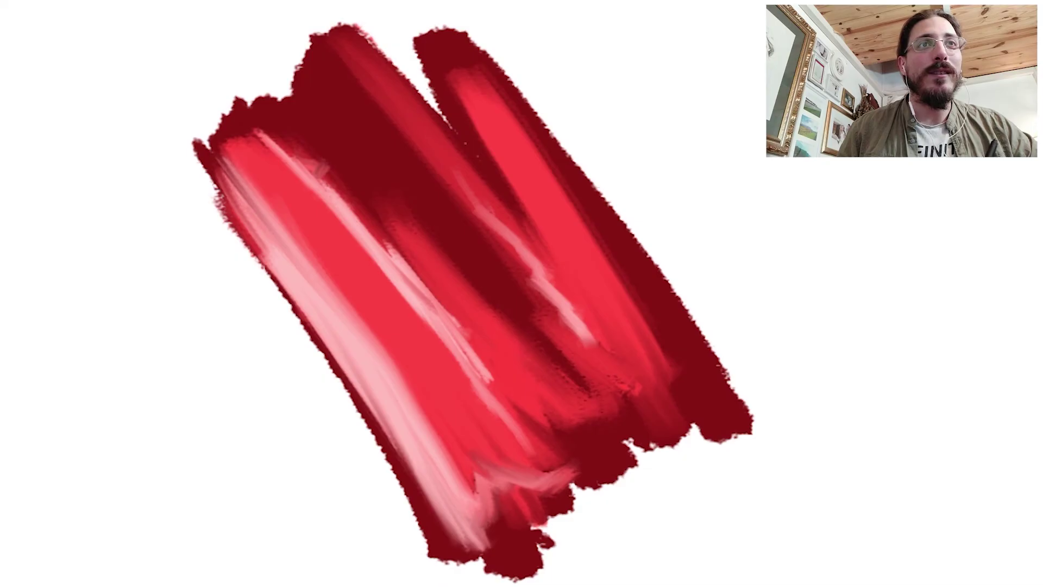
mouse_move(330, 98)
mouse_down()
mouse_move(443, 233)
mouse_move(538, 320)
mouse_up()
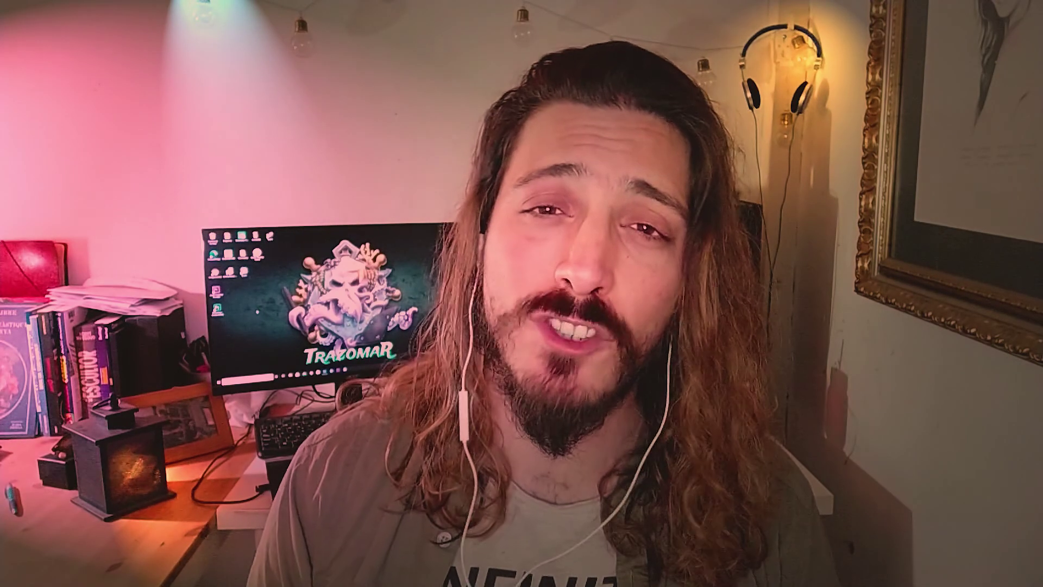